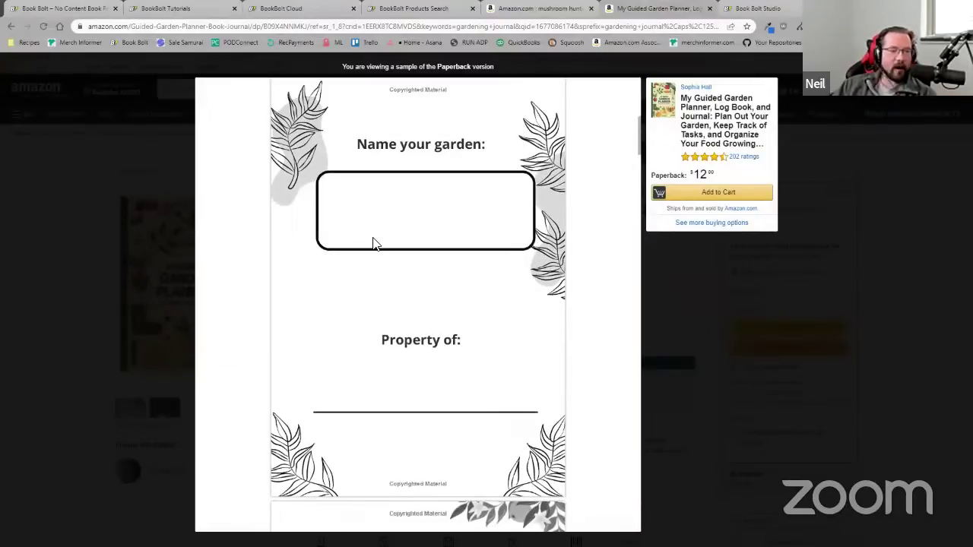
- Look through the garden planner's sample pages from the naming page to the garden wish list, and close the preview
scroll(429, 307, "down", 15)
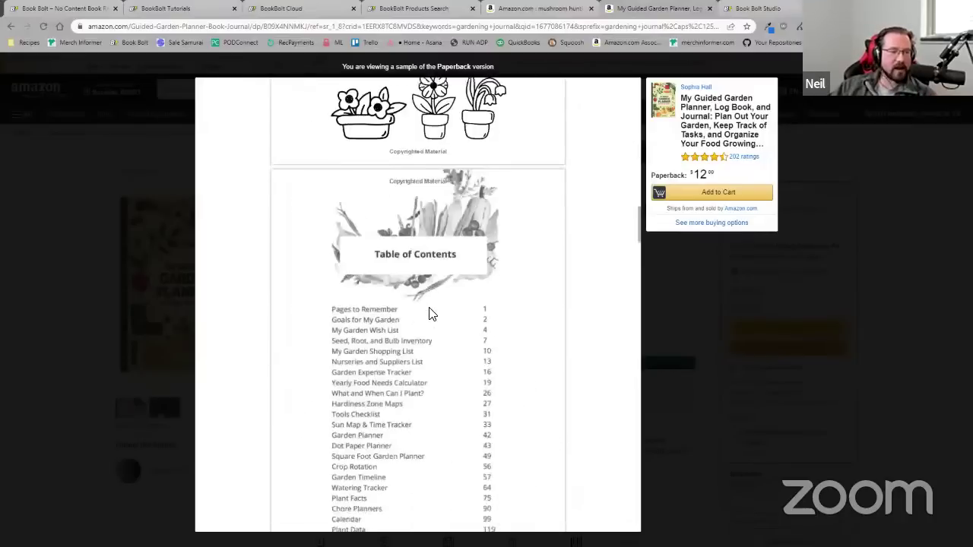
scroll(429, 311, "down", 3)
scroll(428, 295, "up", 3)
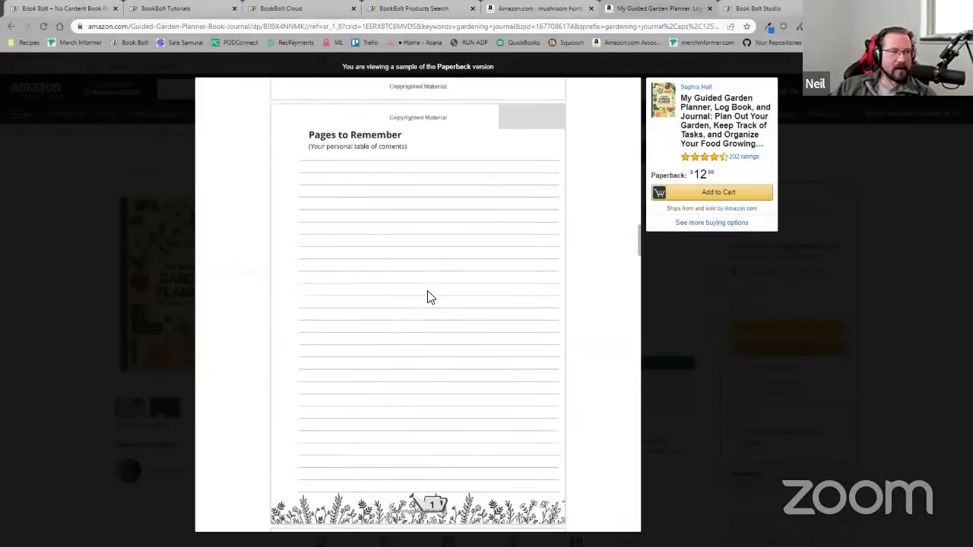
scroll(427, 297, "down", 8)
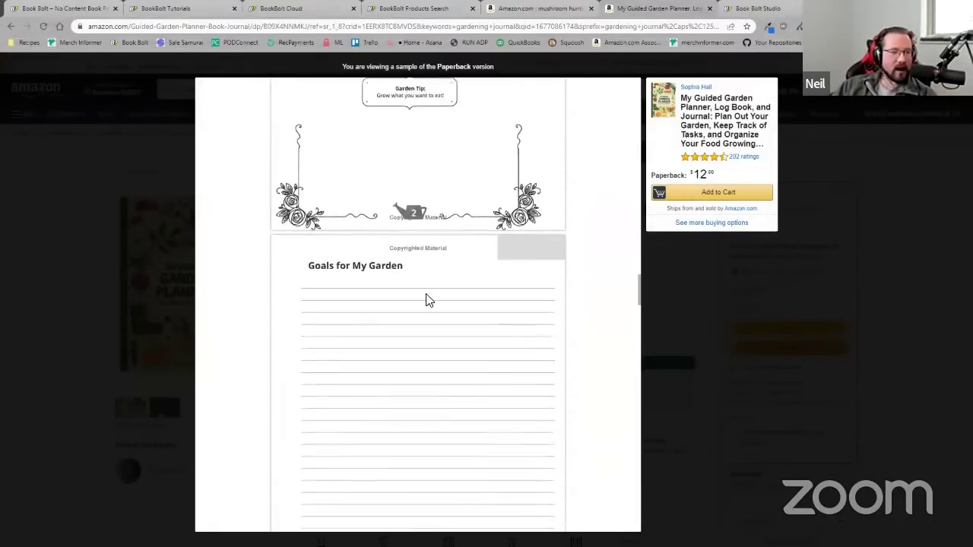
scroll(471, 339, "down", 6)
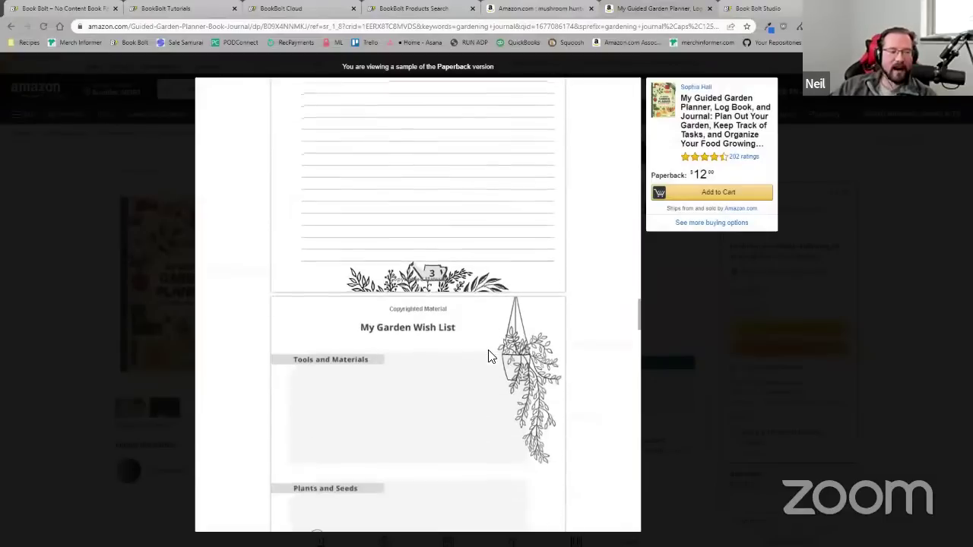
scroll(468, 340, "up", 6)
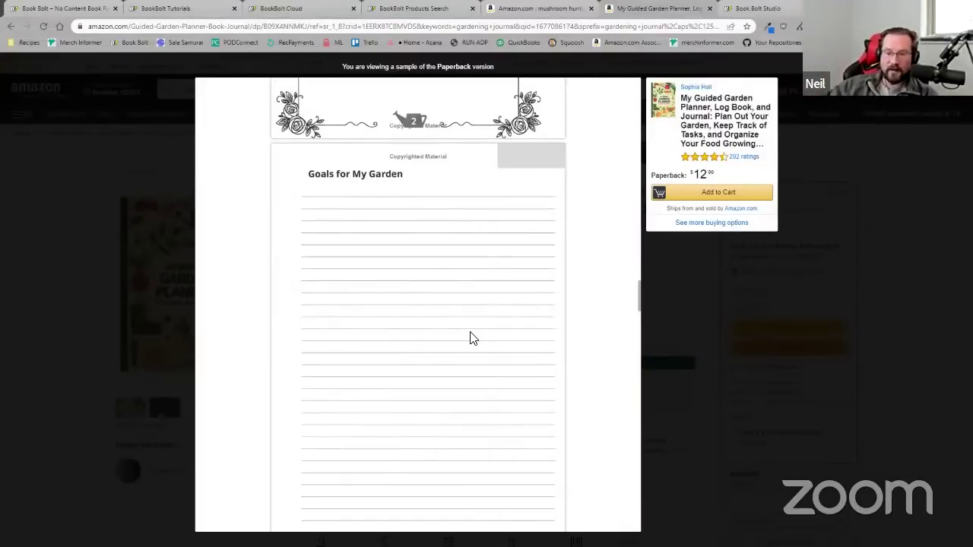
key("Escape")
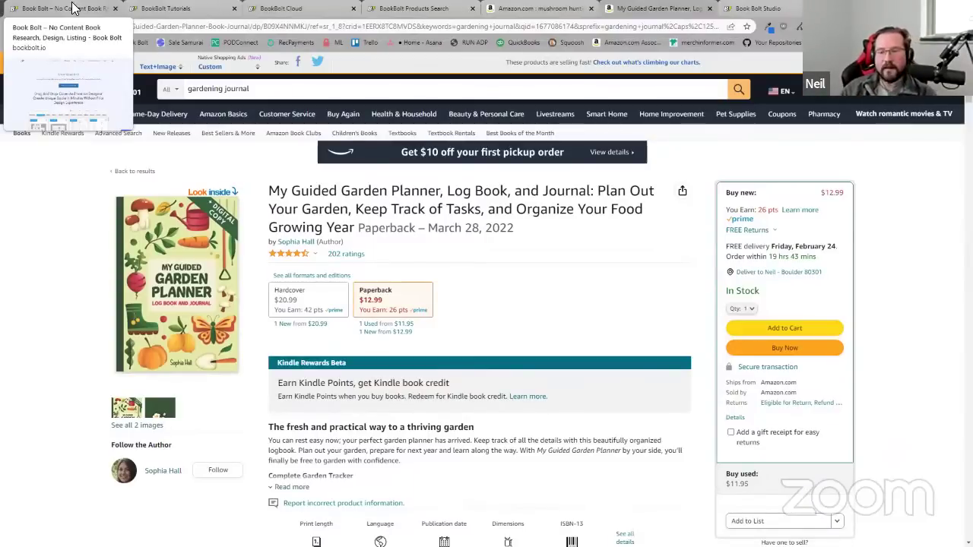
- Switch to Book Bolt, view the tutorial videos page, and examine the Coloring Book bestsellers on the Cloud page
left_click(174, 9)
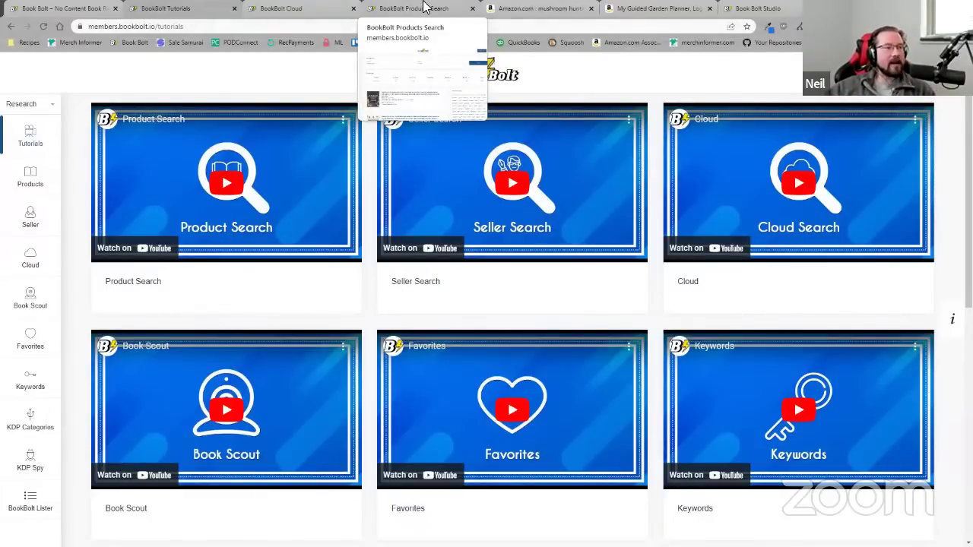
left_click(319, 12)
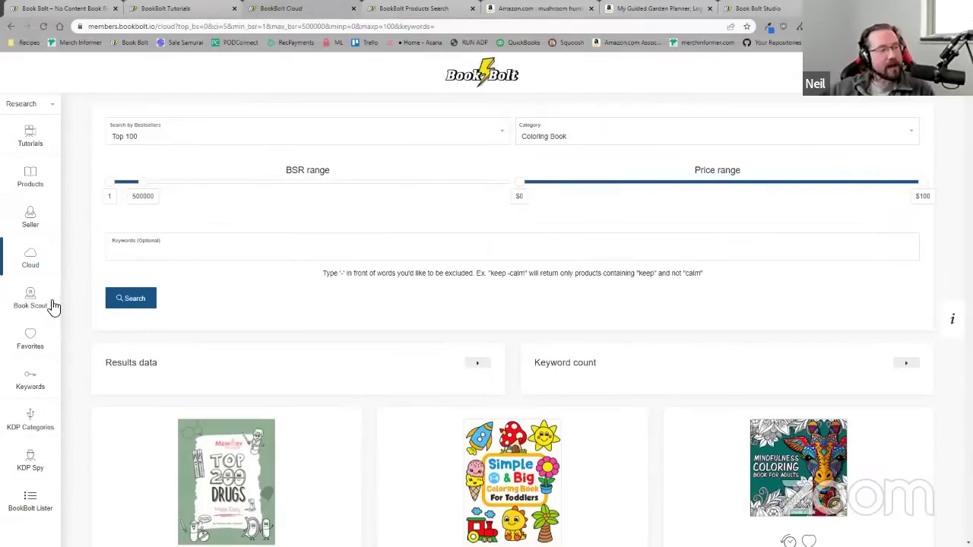
scroll(430, 243, "down", 2)
scroll(600, 134, "up", 2)
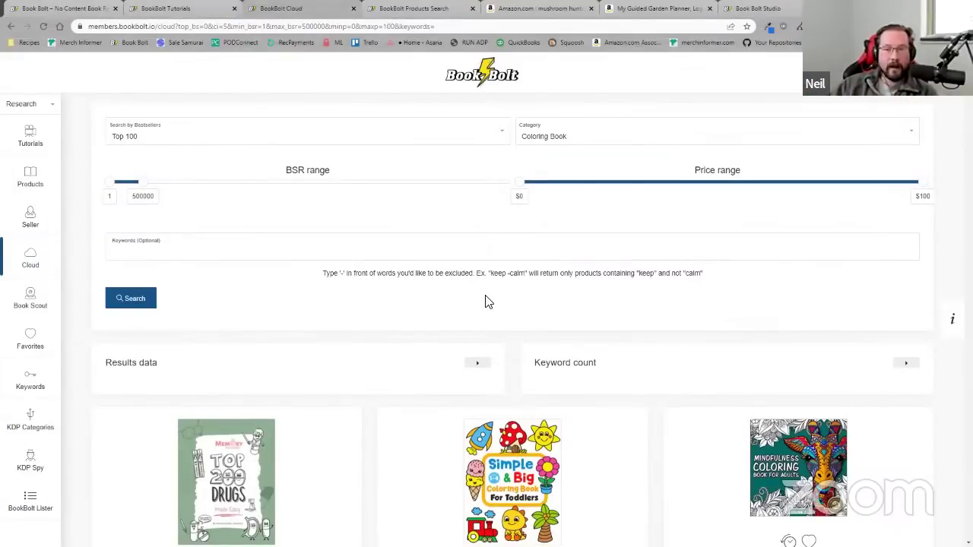
scroll(489, 302, "down", 3)
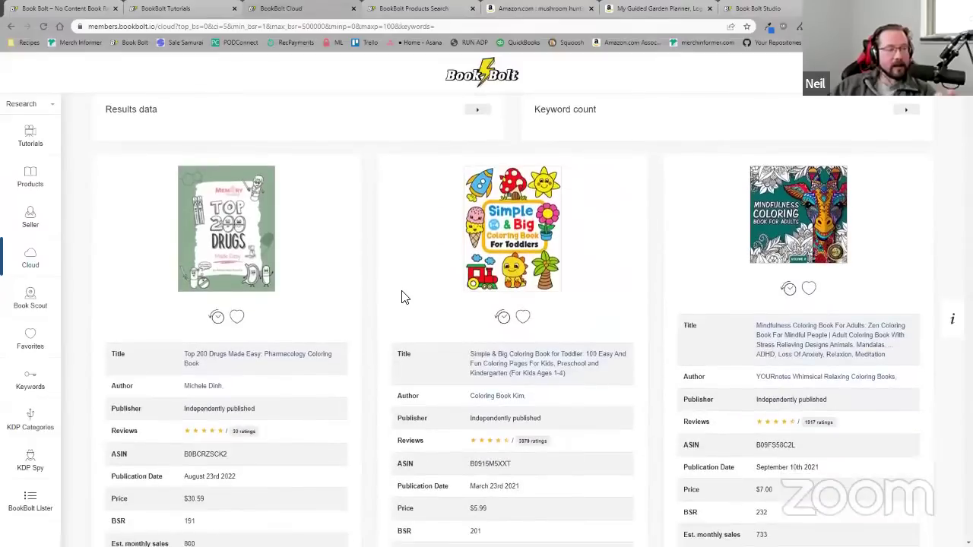
scroll(403, 296, "down", 1)
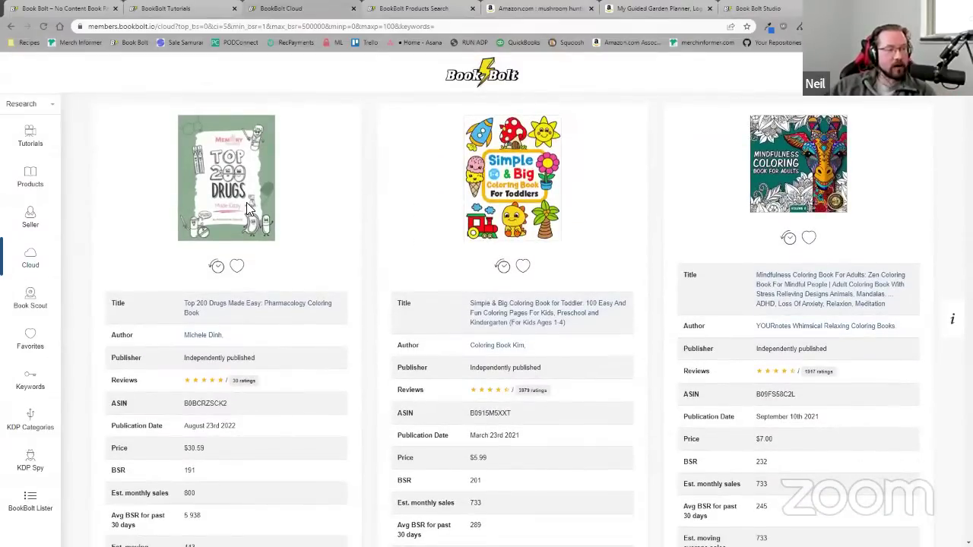
- Open the Amazon listing of "Top 200 Drugs Made Easy: Pharmacology Coloring Book" separately and check its publication date and details
left_click(257, 306, "ctrl")
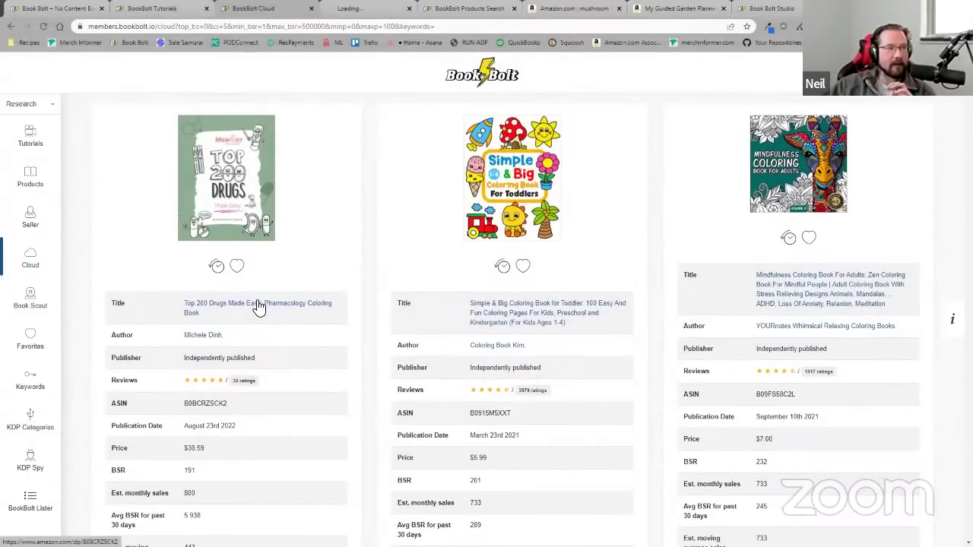
left_click(372, 12)
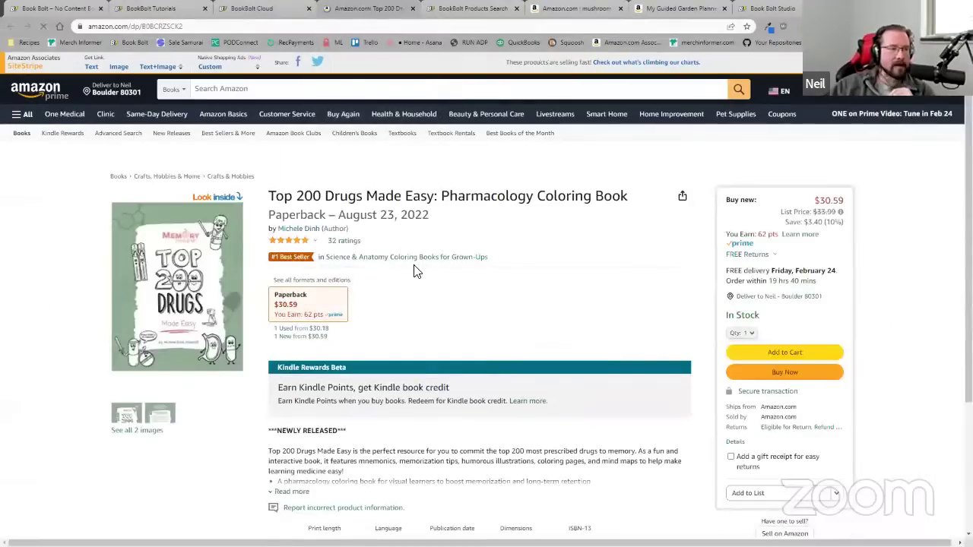
mouse_move(398, 215)
left_mouse_down()
mouse_move(375, 215)
mouse_move(391, 215)
left_mouse_up()
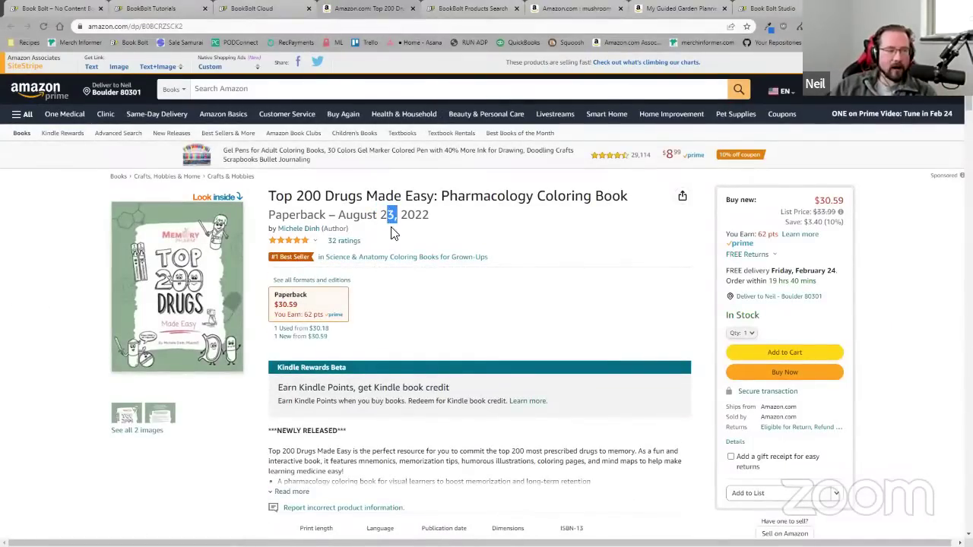
scroll(216, 238, "down", 1)
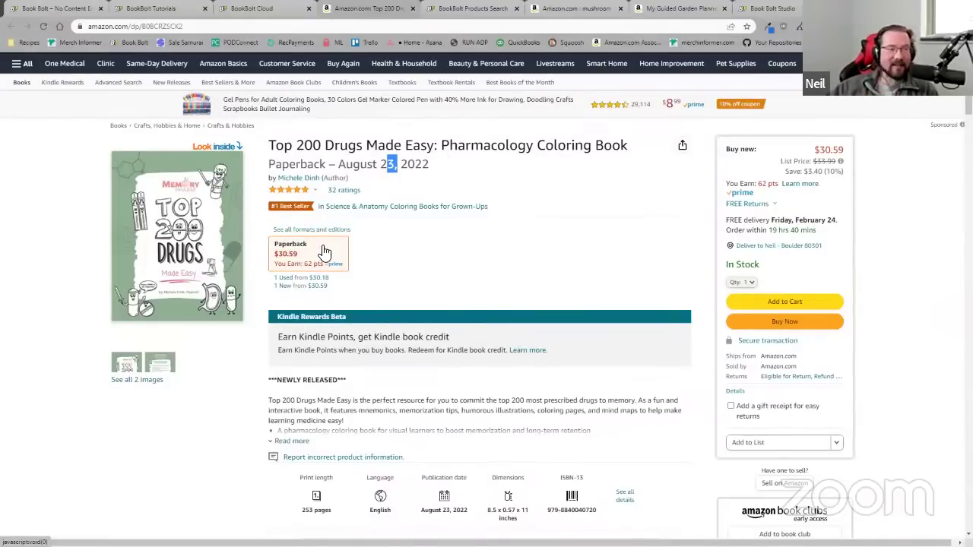
- Check the pharmacology coloring book's estimated monthly sales in the Cloud results, and close its Amazon listing
left_click(275, 13)
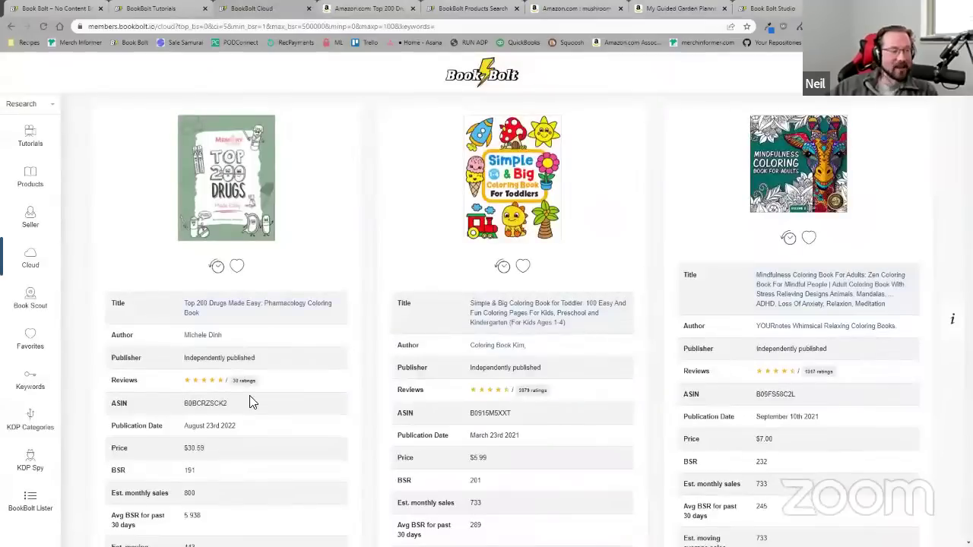
double_click(192, 493)
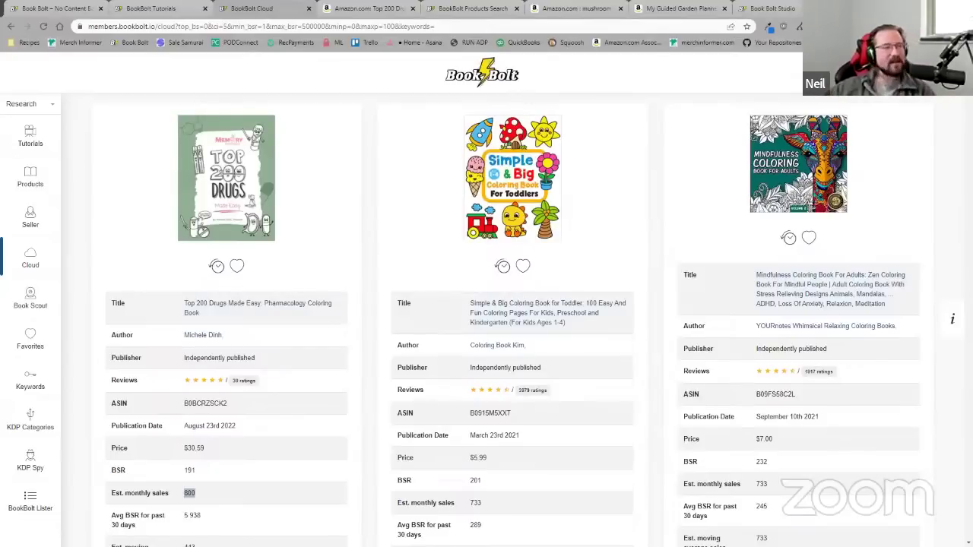
left_click(397, 11)
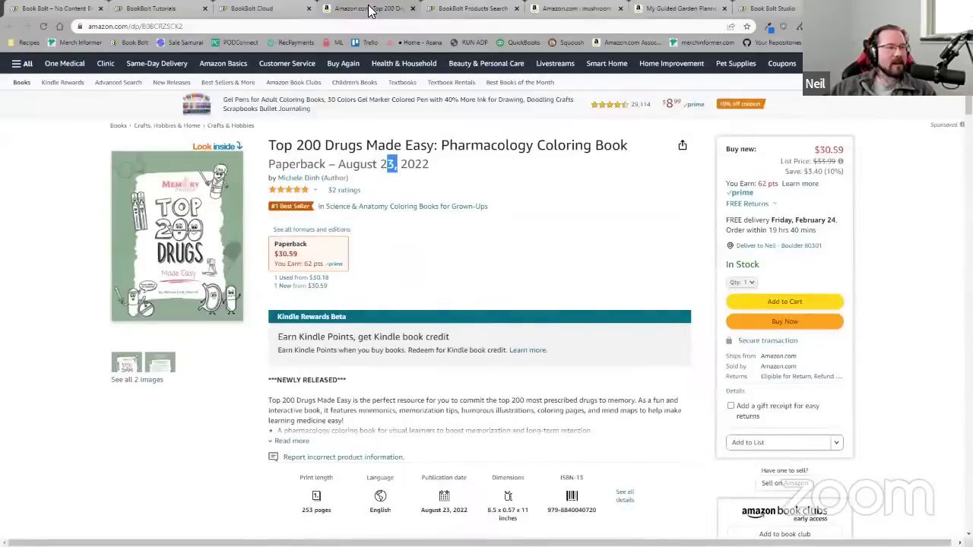
left_click(411, 9)
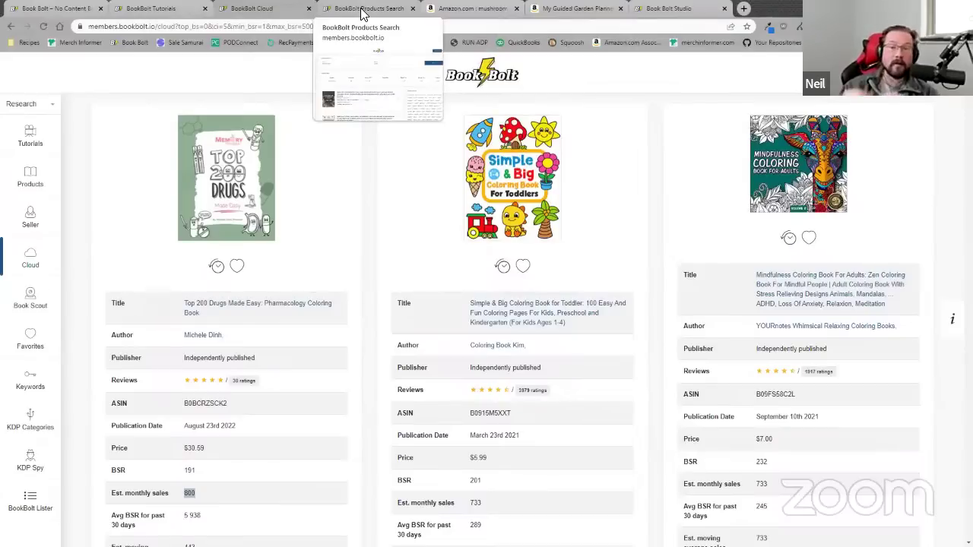
- Search the Cloud's Top 100 bestsellers in the Notebook category
scroll(441, 205, "up", 4)
left_click(578, 137)
left_click(547, 174)
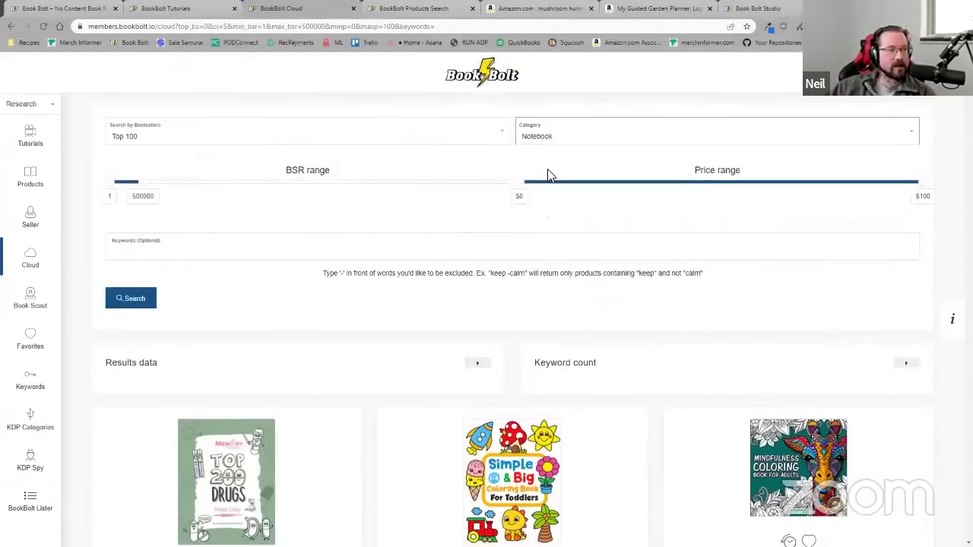
left_click(134, 298)
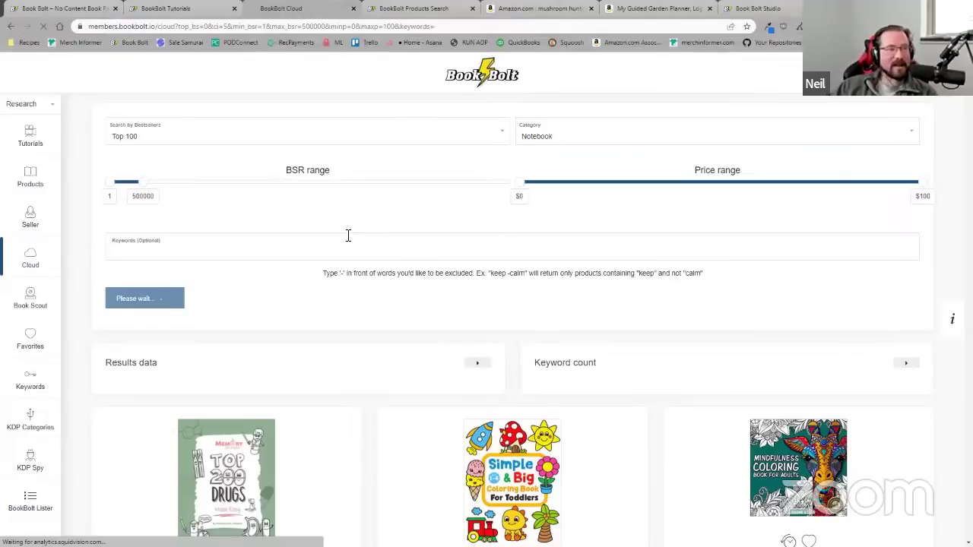
- Examine the prices, ratings, BSR and publication dates of books in the Products search results for "mushroom hunter"
left_click(414, 10)
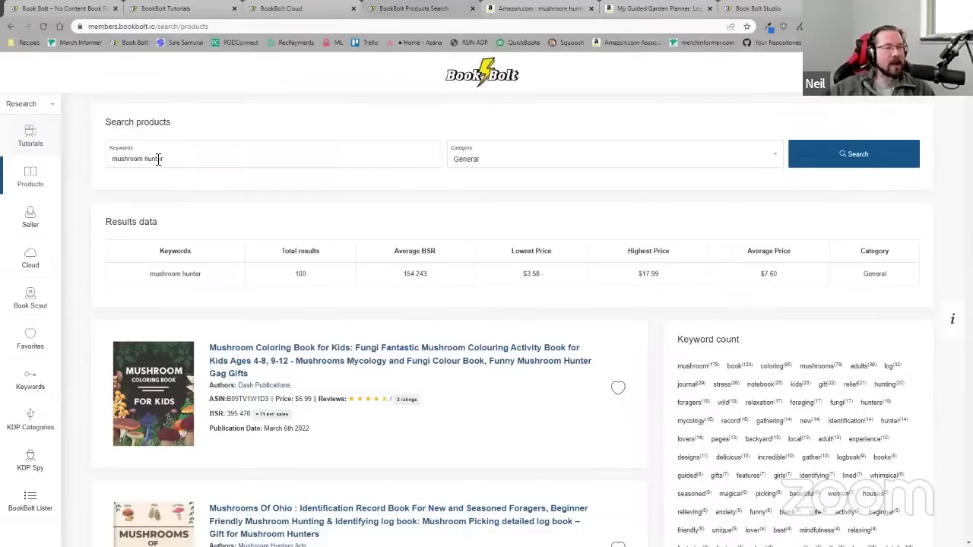
scroll(502, 344, "down", 2)
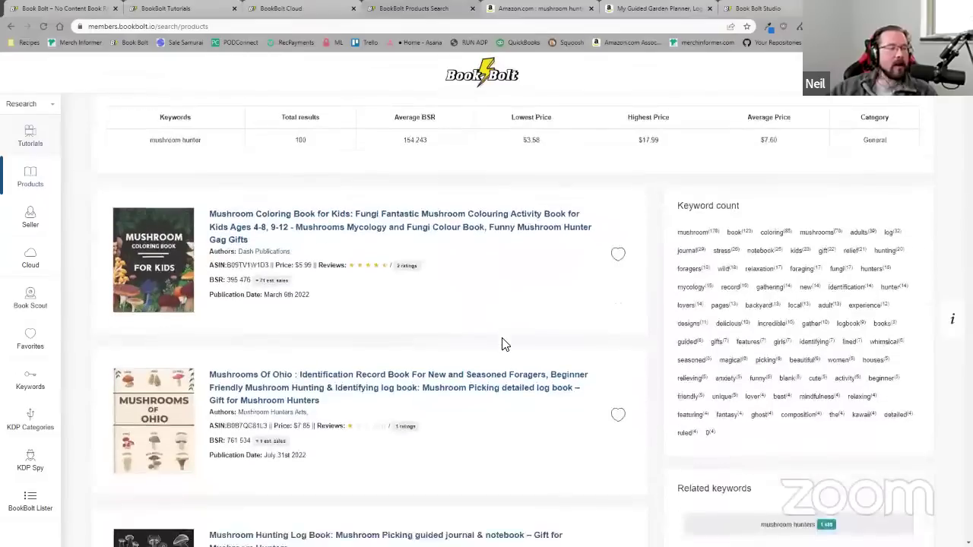
scroll(330, 223, "down", 2)
scroll(341, 213, "down", 2)
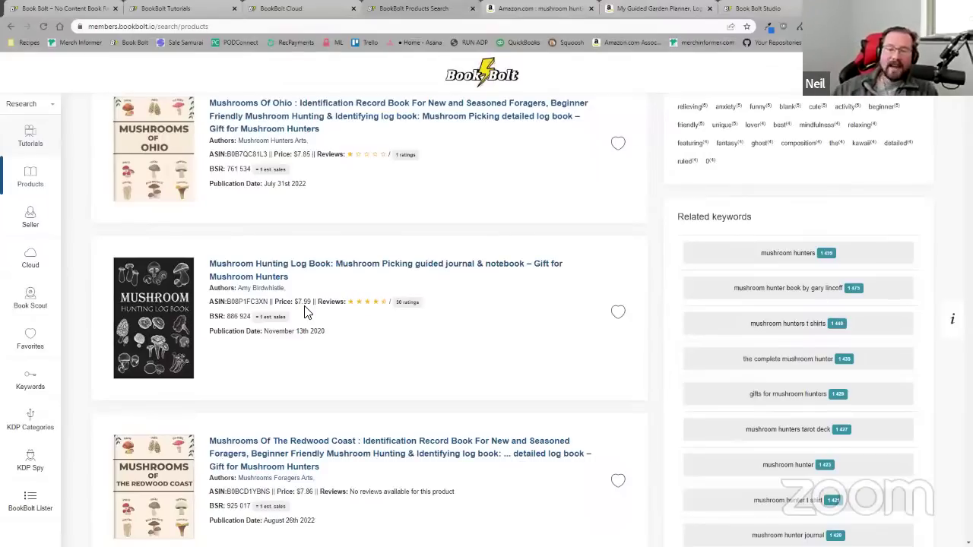
scroll(304, 312, "down", 3)
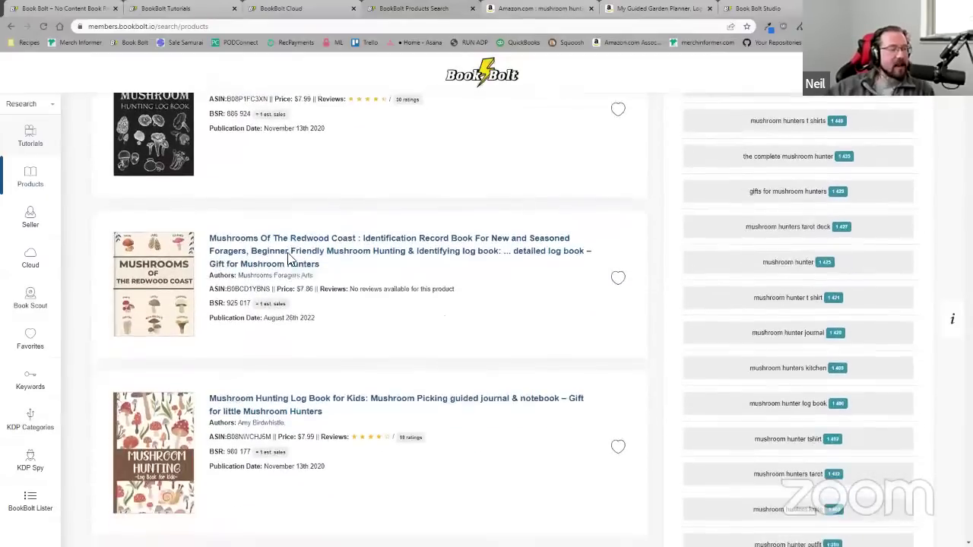
scroll(228, 335, "down", 2)
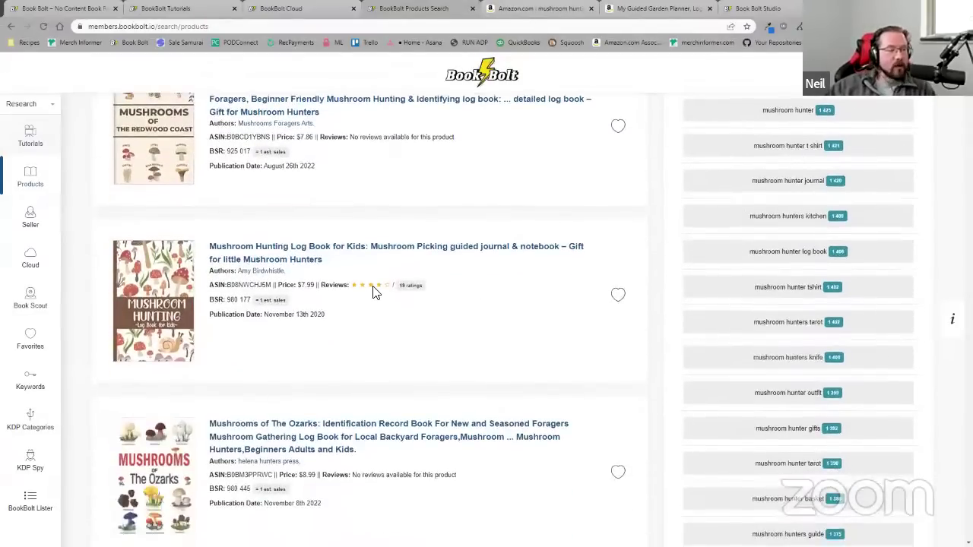
scroll(163, 323, "down", 3)
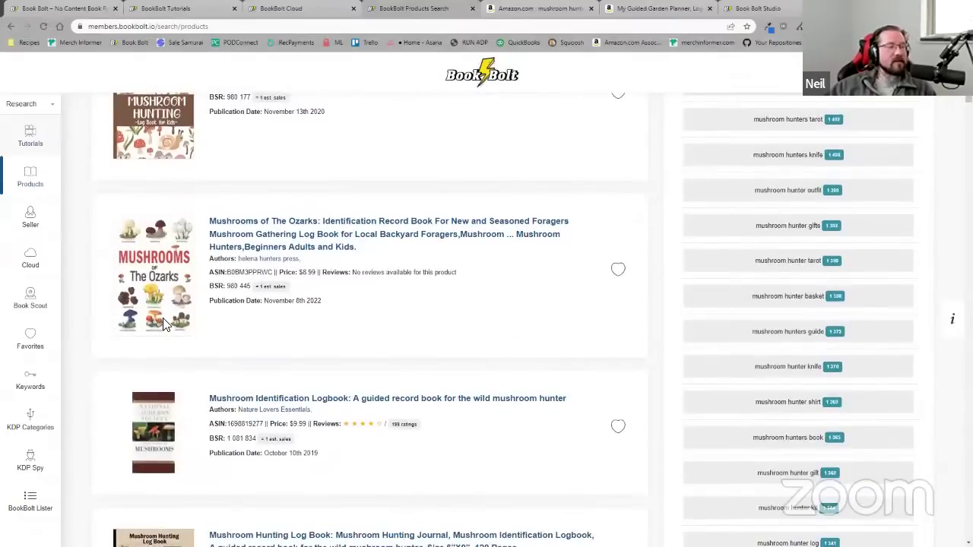
scroll(167, 319, "down", 2)
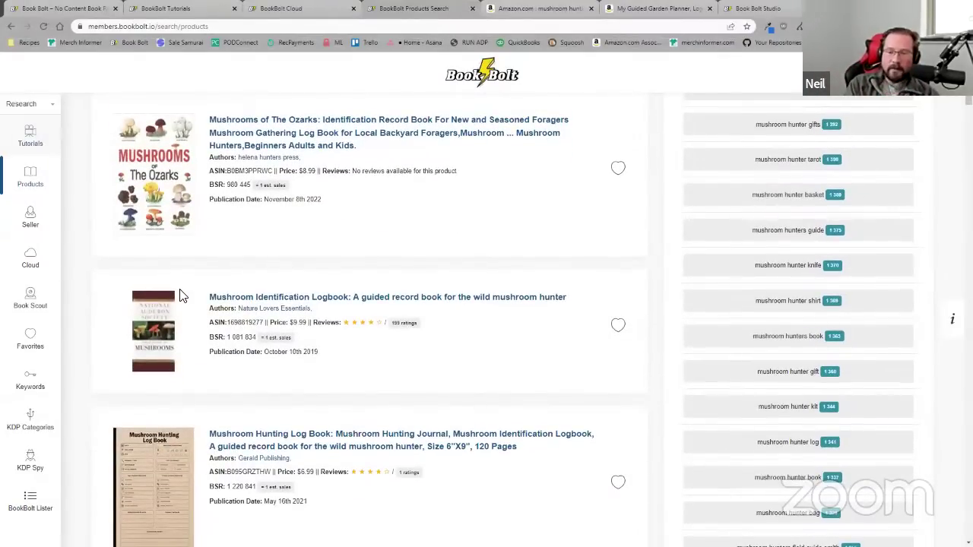
scroll(221, 267, "up", 15)
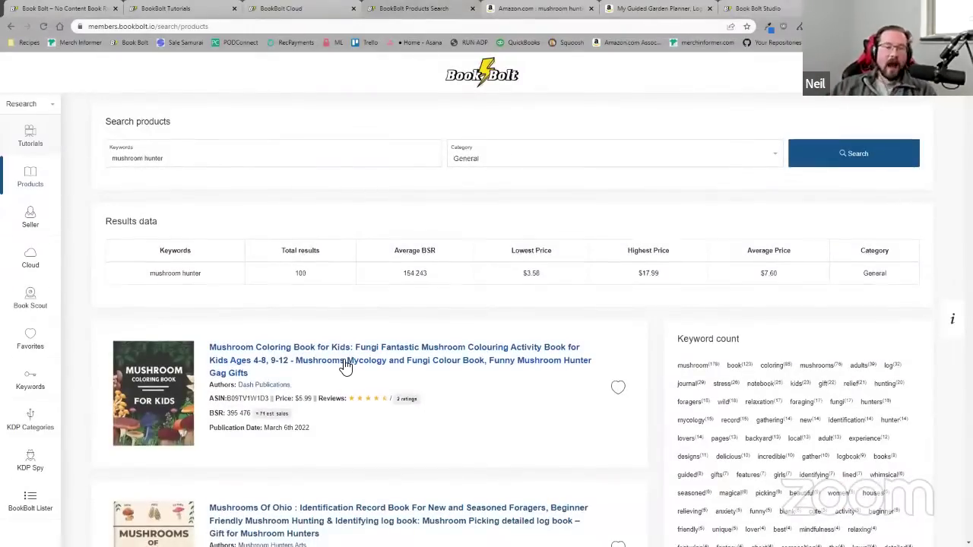
- Examine the related keywords for the "mushroom hunter" product search, focusing on "mushroom hunter journal" and "mushroom hunter log book"
scroll(441, 372, "down", 10)
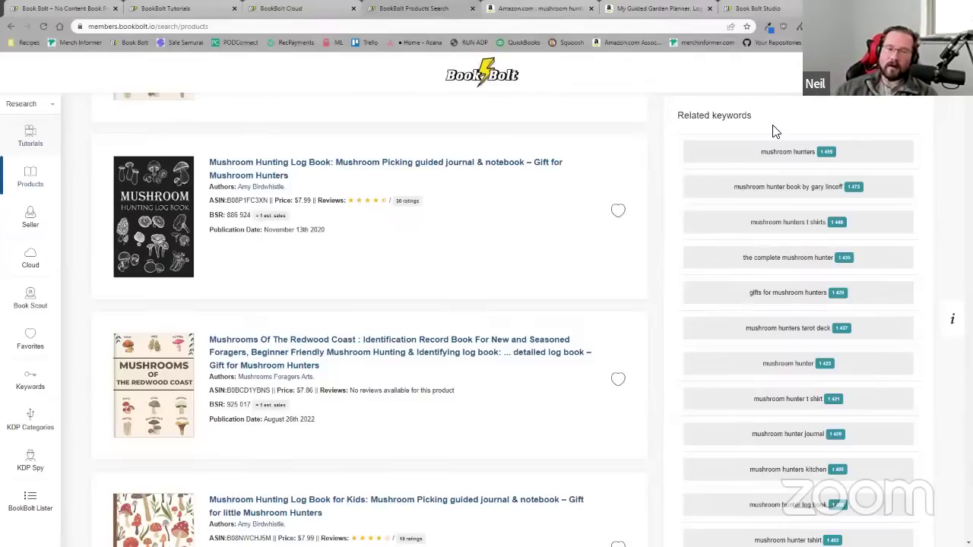
scroll(882, 251, "down", 2)
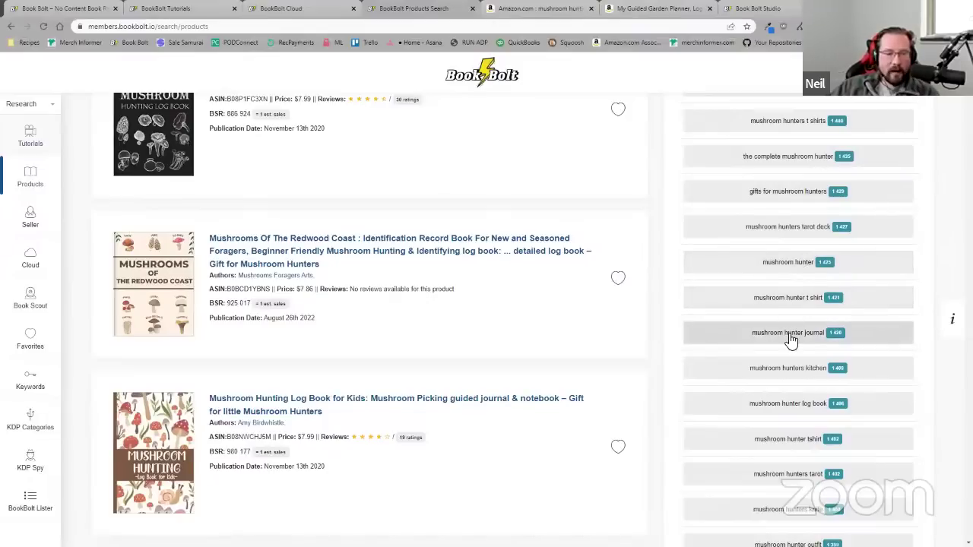
scroll(806, 342, "down", 2)
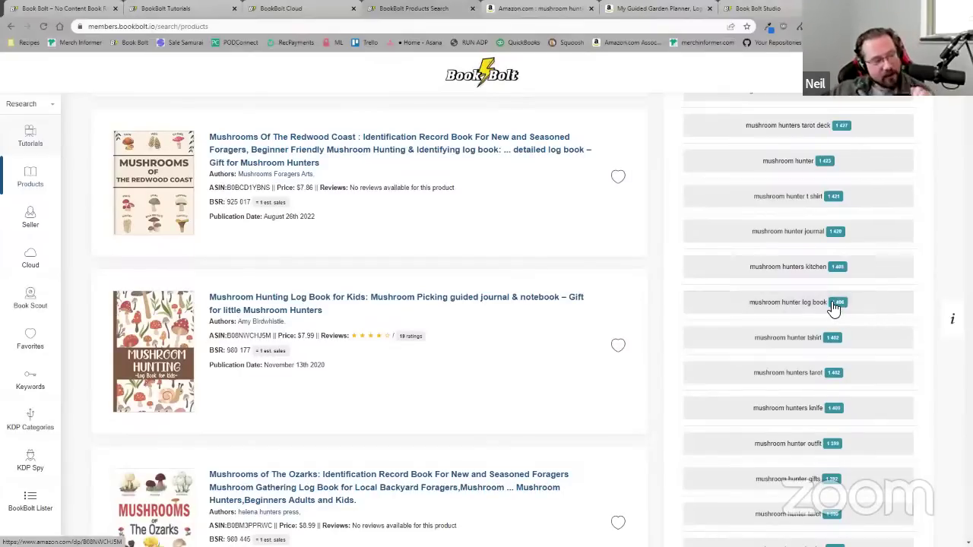
left_click(771, 302)
scroll(288, 356, "up", 3)
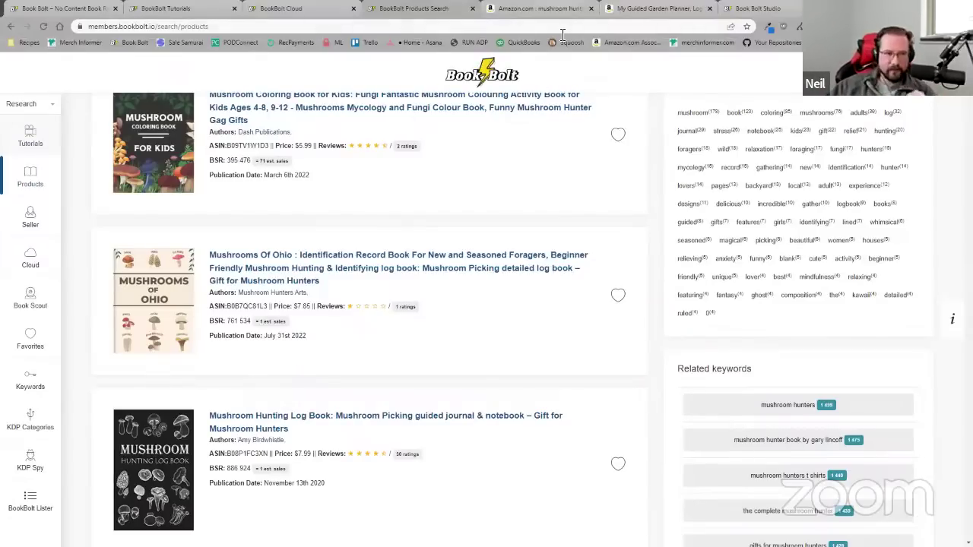
- Switch to the Amazon search for "mushroom hunting logbook" and highlight the line stating the number of results
left_click(540, 9)
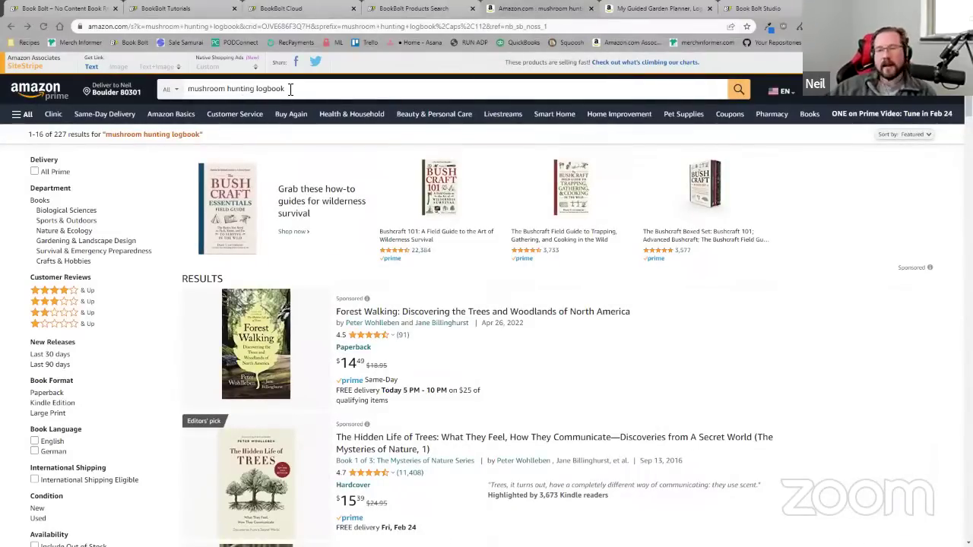
left_click_drag(203, 135, 28, 138)
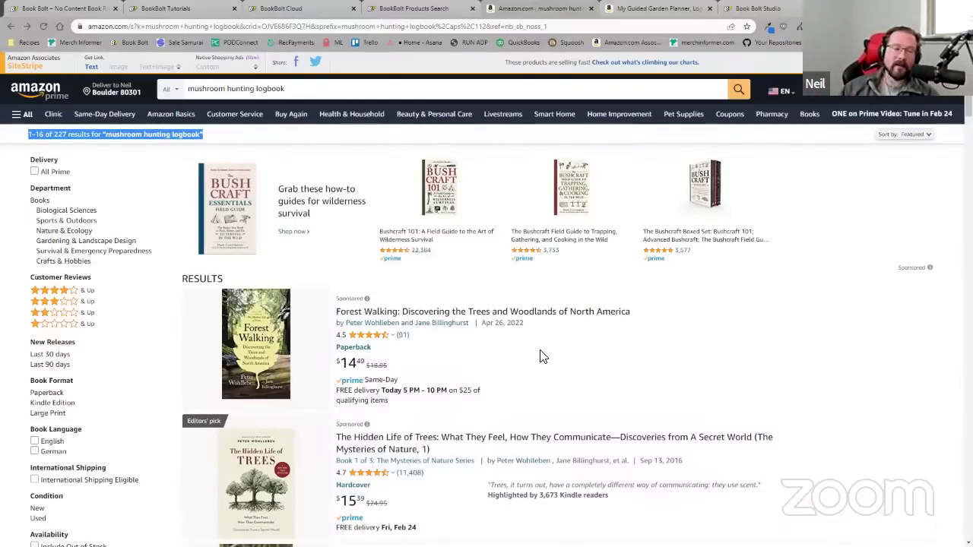
- Examine the covers, prices, ratings and publication dates of the mushroom hunting logbook listings in the Amazon search results
scroll(567, 310, "down", 5)
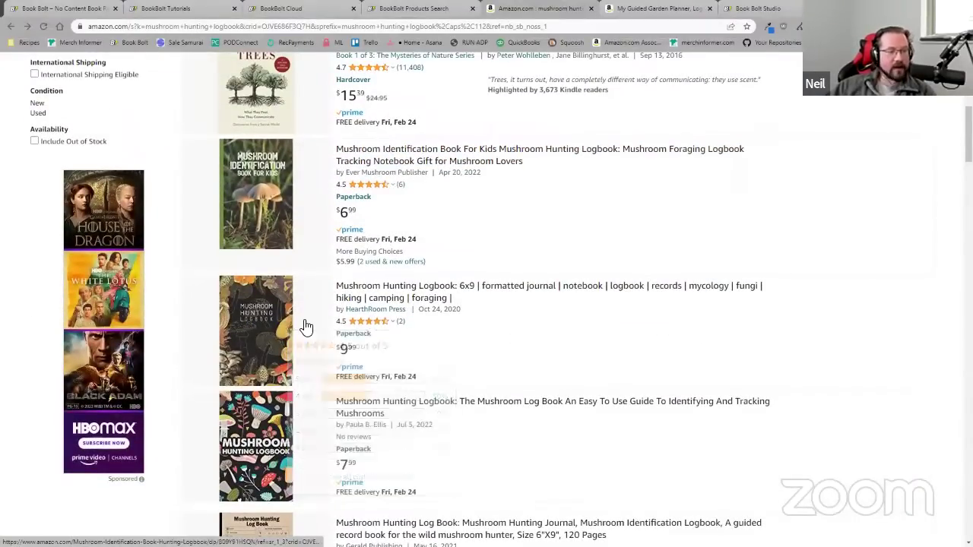
scroll(273, 325, "down", 2)
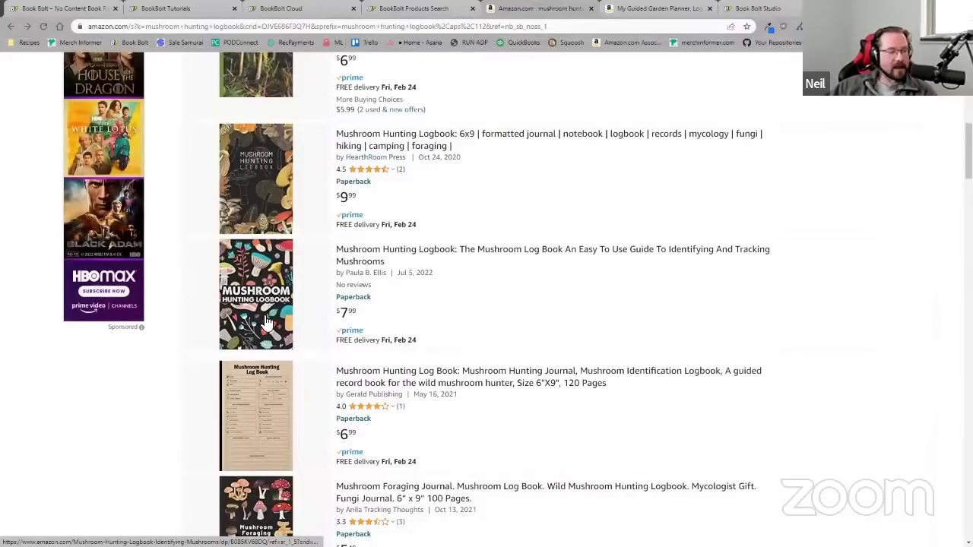
scroll(311, 347, "down", 2)
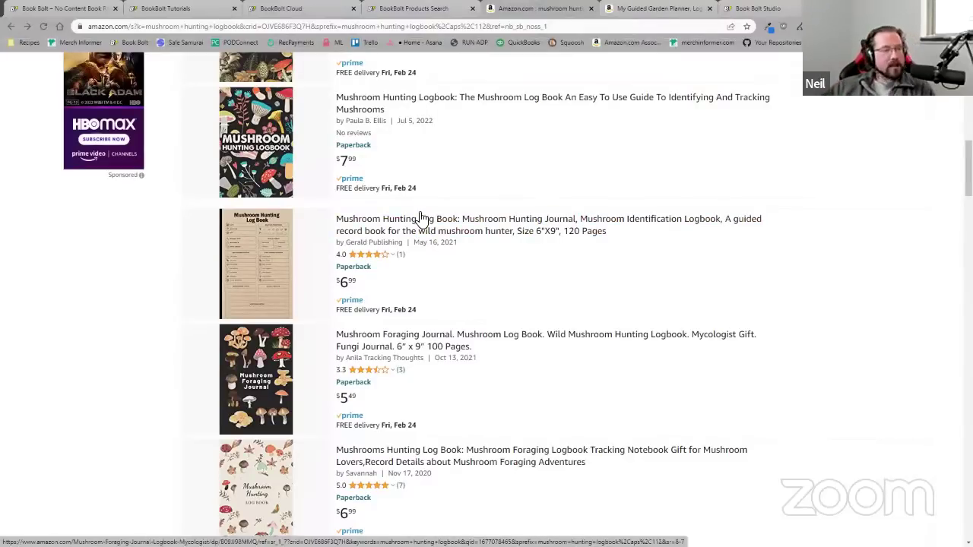
scroll(400, 300, "up", 5)
scroll(411, 304, "up", 3)
scroll(426, 311, "down", 5)
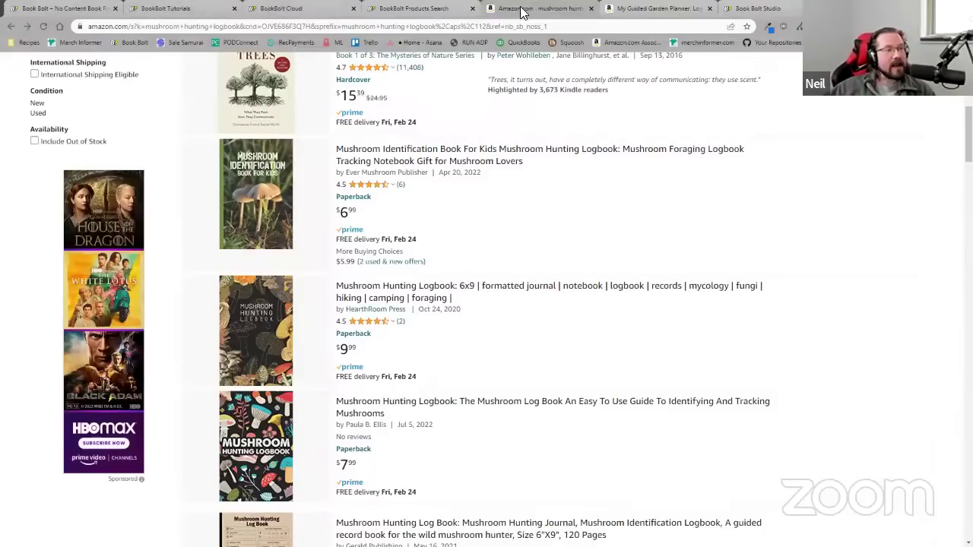
- Switch to the BookBolt Tutorials page and change its tool list from Research to Create
left_click(789, 13)
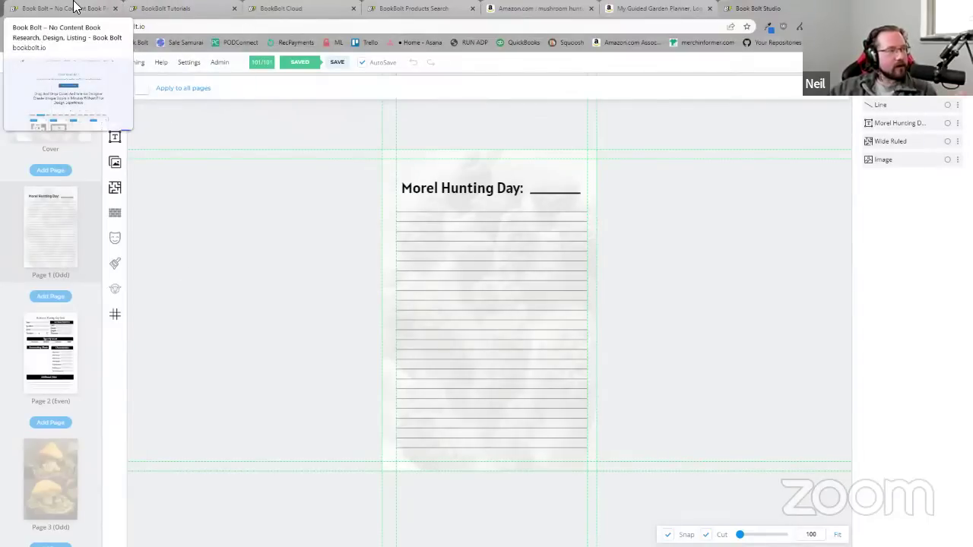
left_click(173, 8)
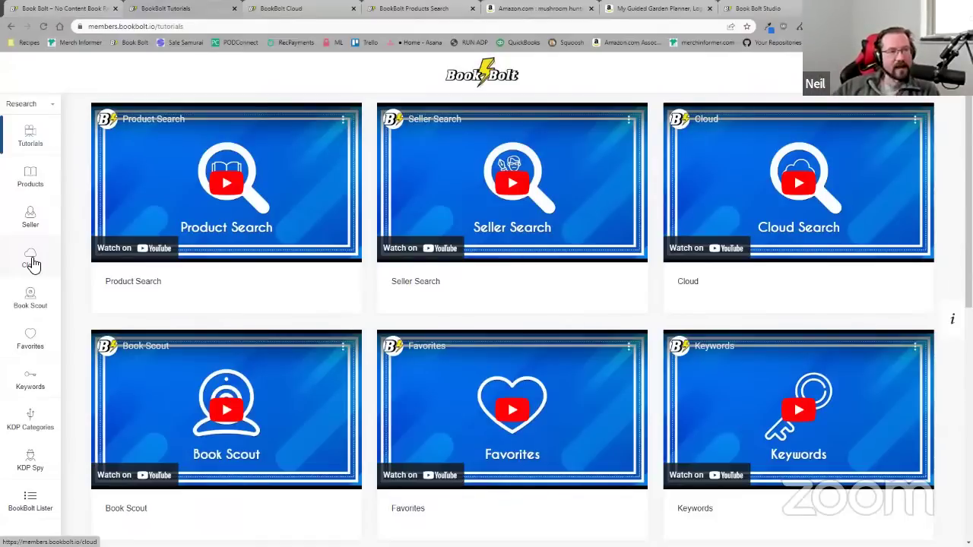
left_click(37, 106)
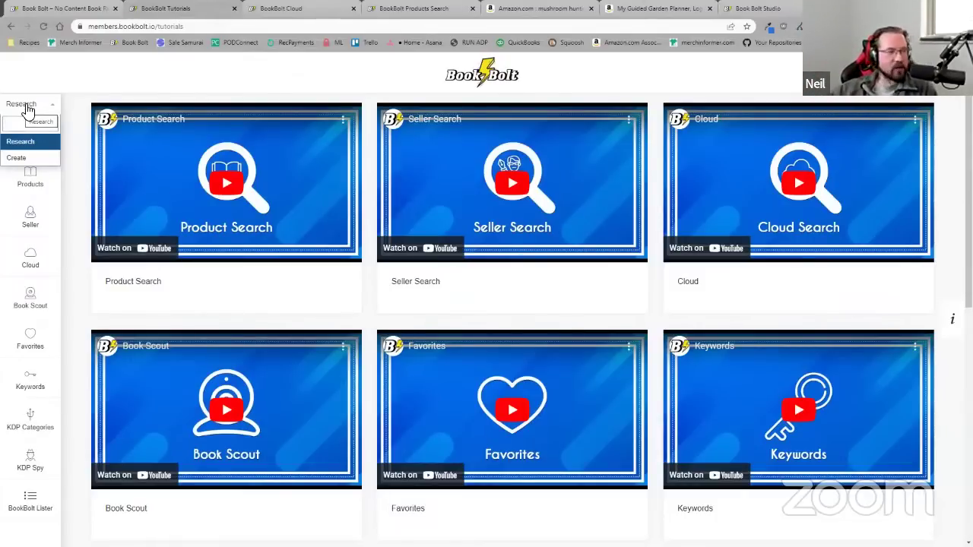
left_click(26, 158)
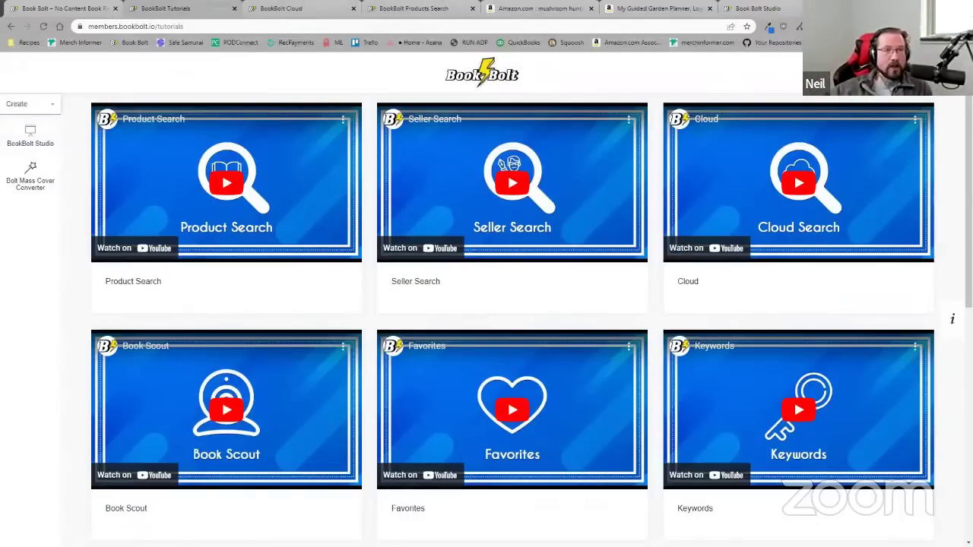
- Switch to Book Bolt Studio and open the form for a new project
left_click(771, 8)
left_click(19, 64)
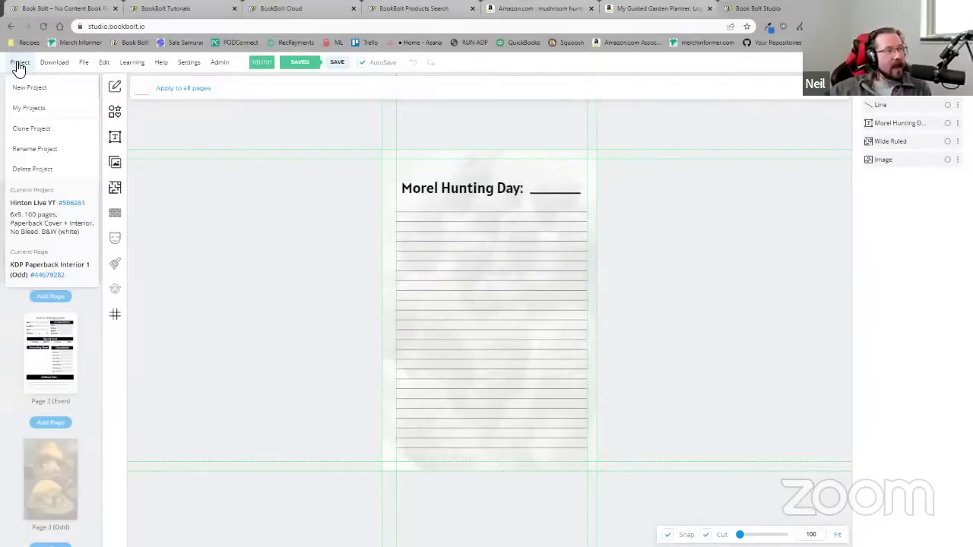
left_click(31, 88)
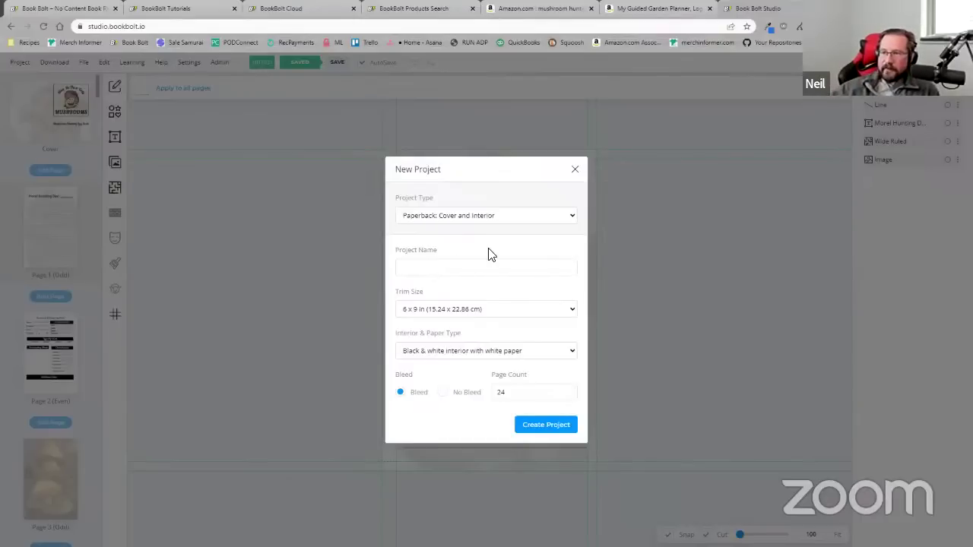
- Look through the available trim sizes for a new paperback project, from 5 x 8 in to the custom size
left_click(442, 311)
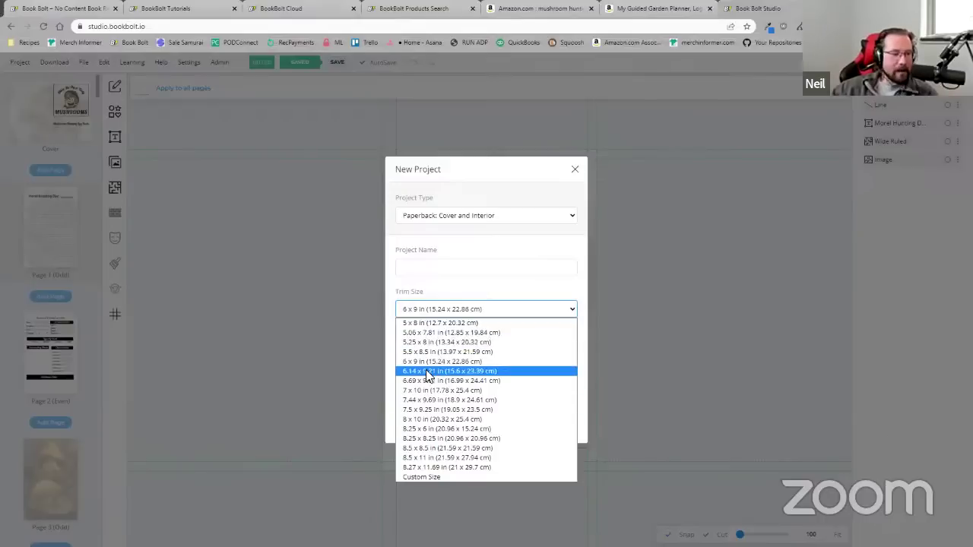
key("Down")
key("Down")
key("Down")
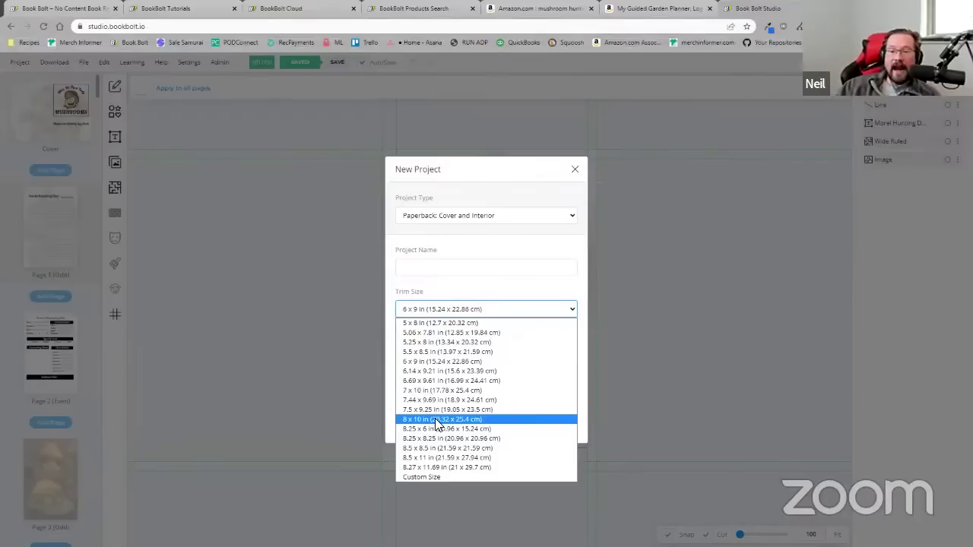
key("Up")
key("Up")
key("Up")
key("Up")
key("Up")
key("Up")
key("Up")
key("Up")
key("Up")
key("Up")
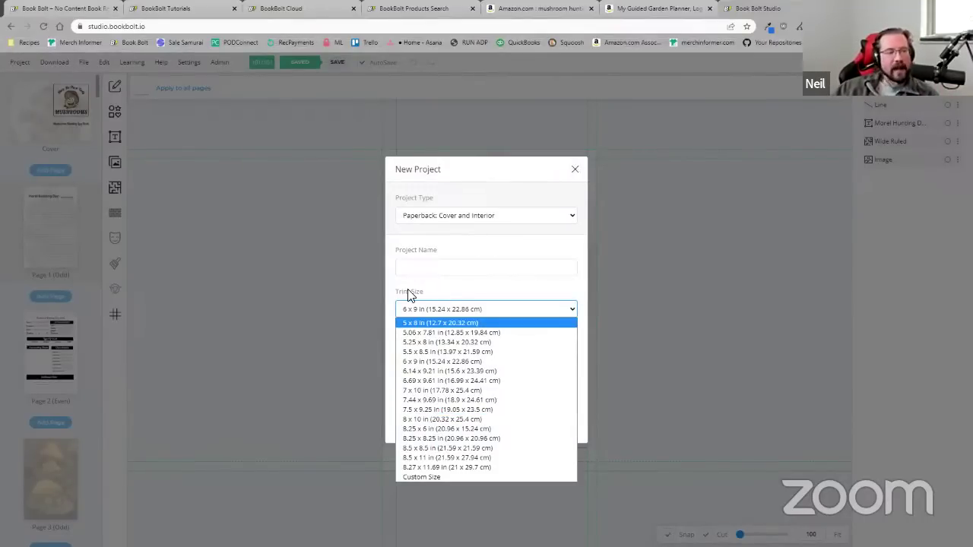
left_click(441, 290)
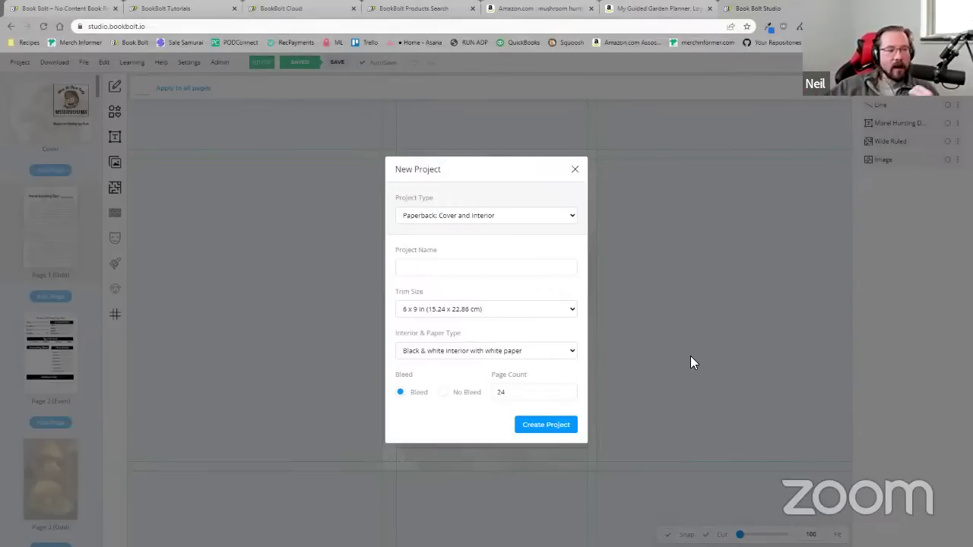
- Check the project type and enter a page count of 100, and discard the new project form
left_click(453, 216)
left_click(453, 217)
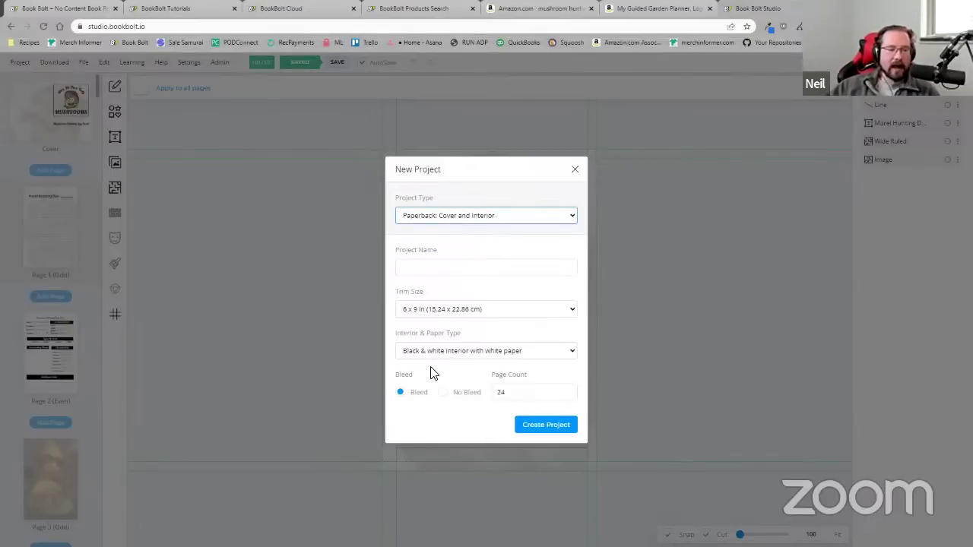
double_click(537, 393)
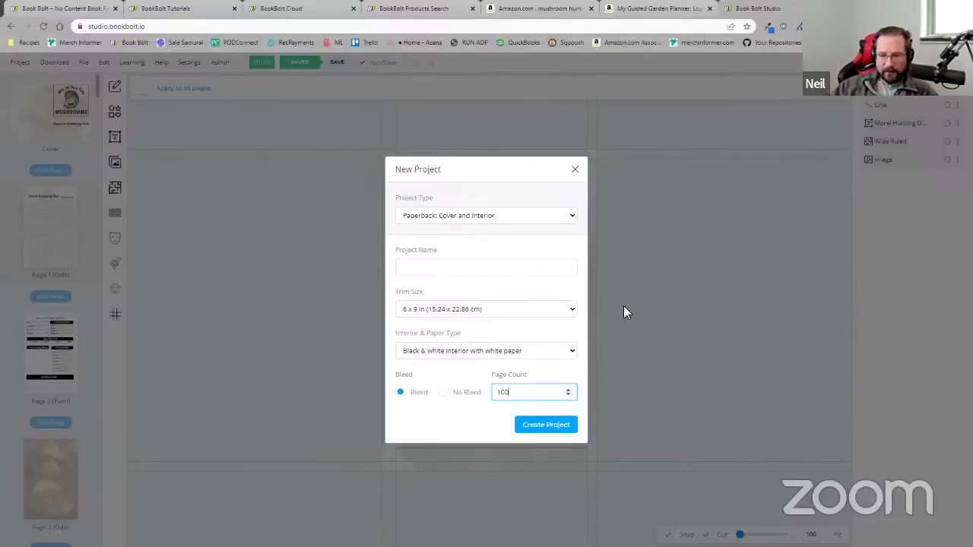
left_click(576, 170)
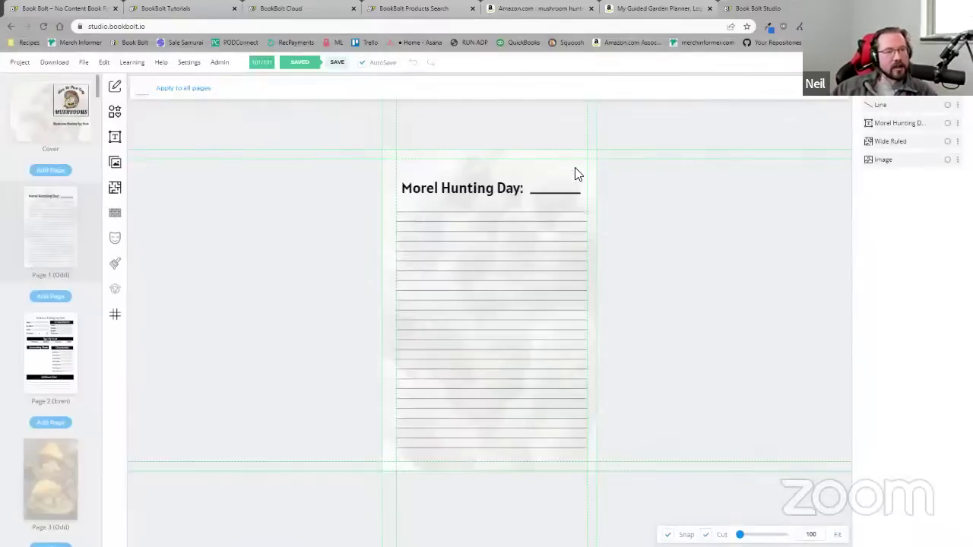
- Open the cover page and hide all its layers: the SVG image, the three texts, the rectangle and the background image
left_click(34, 120)
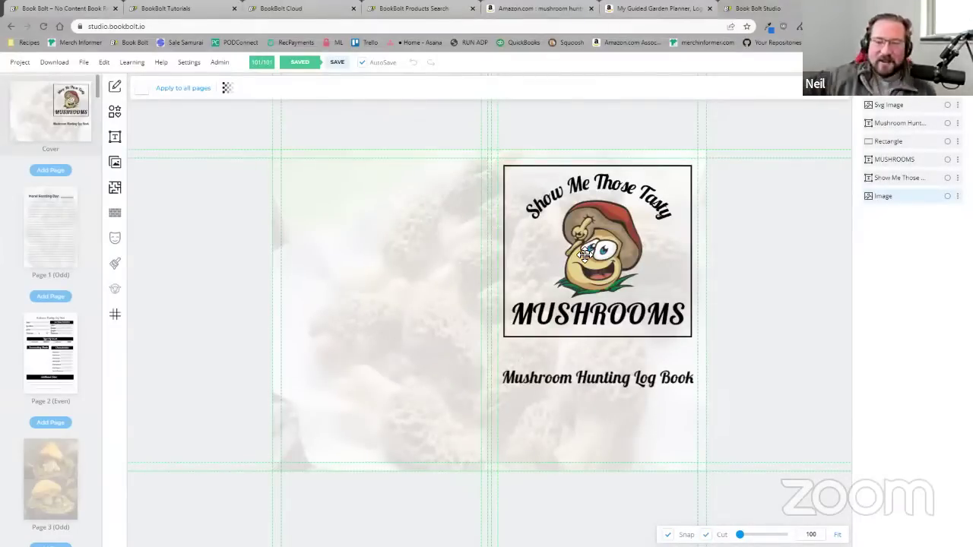
right_click(910, 107)
left_click(857, 171)
right_click(902, 123)
left_click(858, 169)
right_click(898, 144)
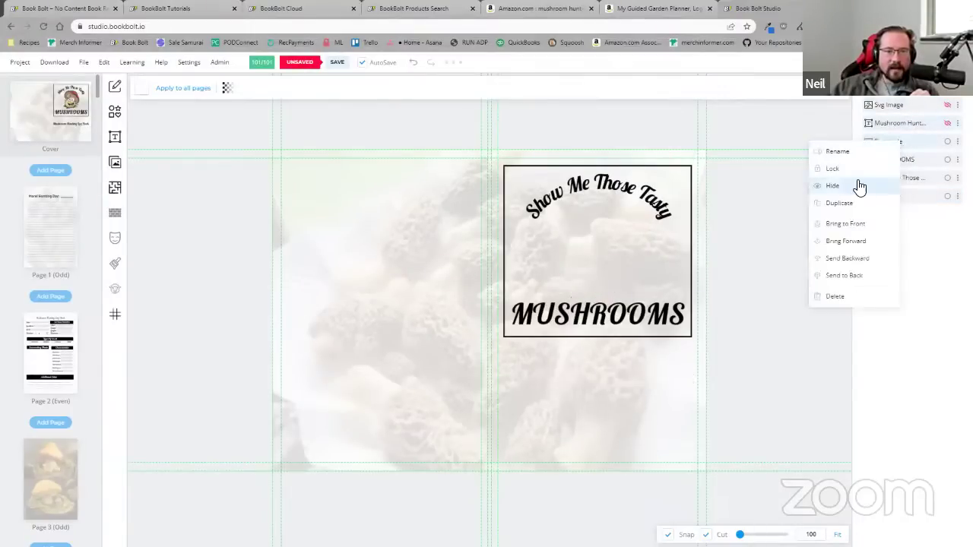
left_click(858, 187)
right_click(902, 159)
left_click(856, 204)
right_click(905, 178)
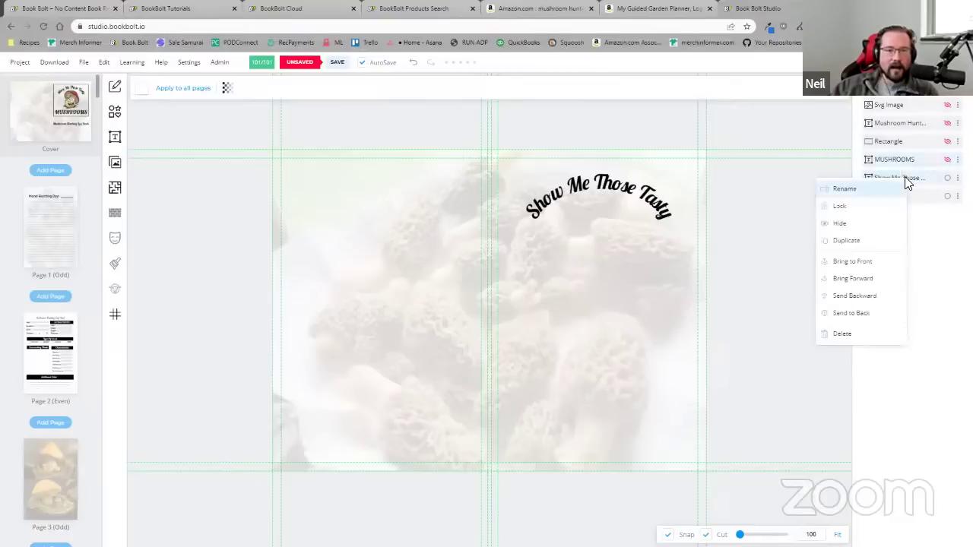
left_click(856, 224)
right_click(903, 198)
left_click(854, 243)
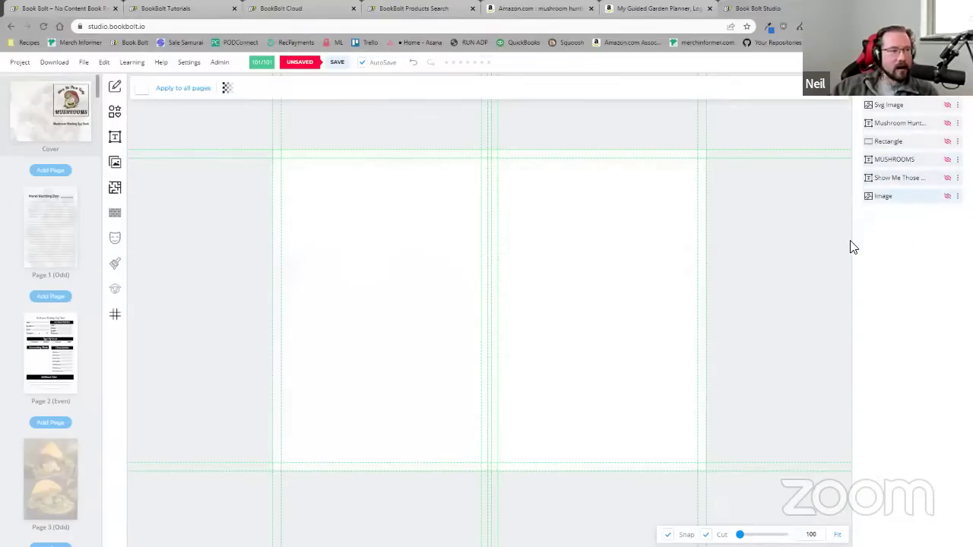
- Show the cover template on the cover page by turning off Hide Cover Template
left_click(228, 89)
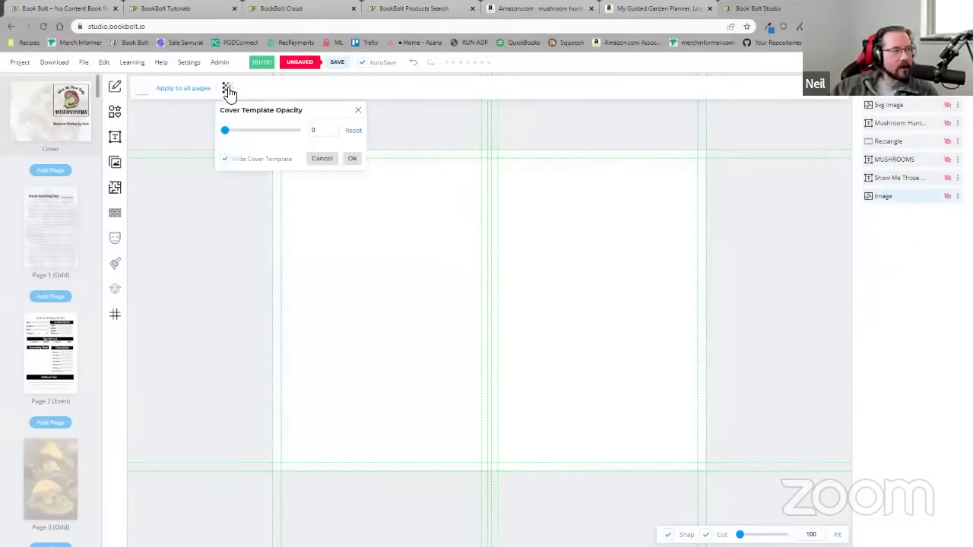
left_click(229, 160)
left_click(352, 158)
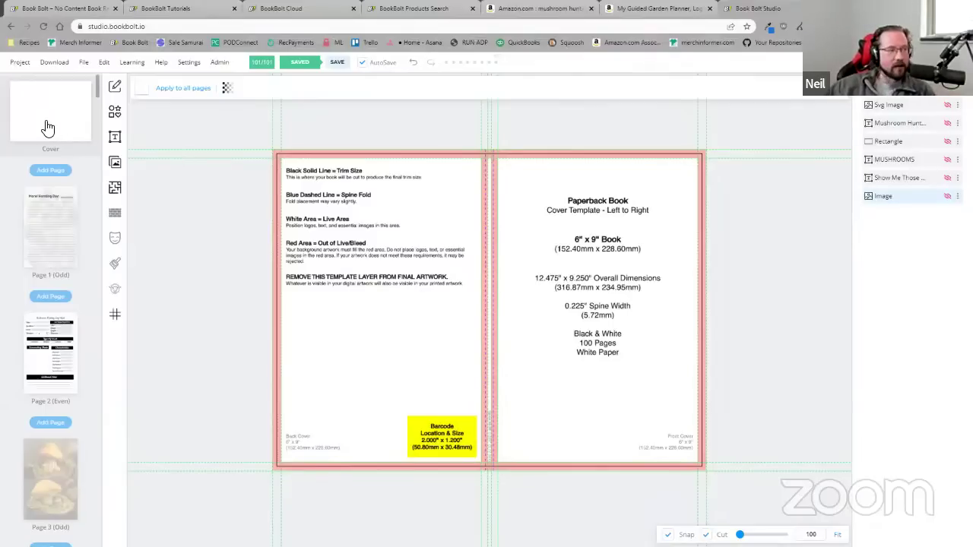
- Look through the page thumbnails of the mushroom log book project
scroll(70, 319, "down", 15)
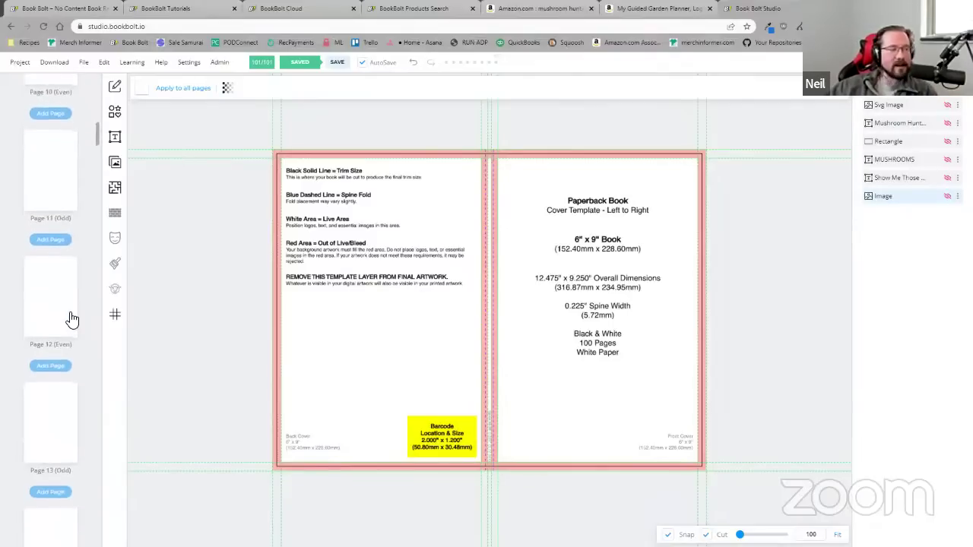
scroll(71, 320, "up", 14)
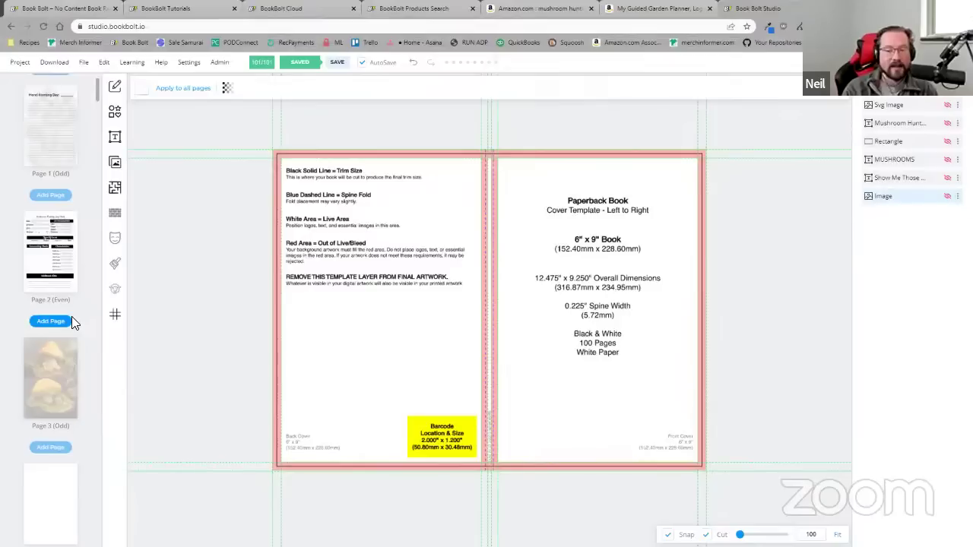
scroll(57, 160, "up", 2)
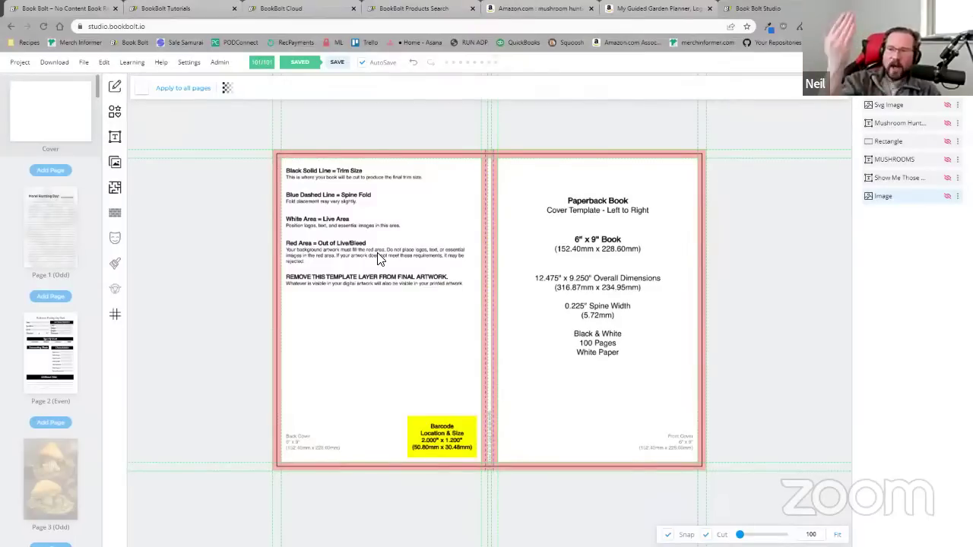
- Compare the My Guided Garden Planner cover on Amazon with the spine, bleed and front cover areas of the cover template
left_click(660, 8)
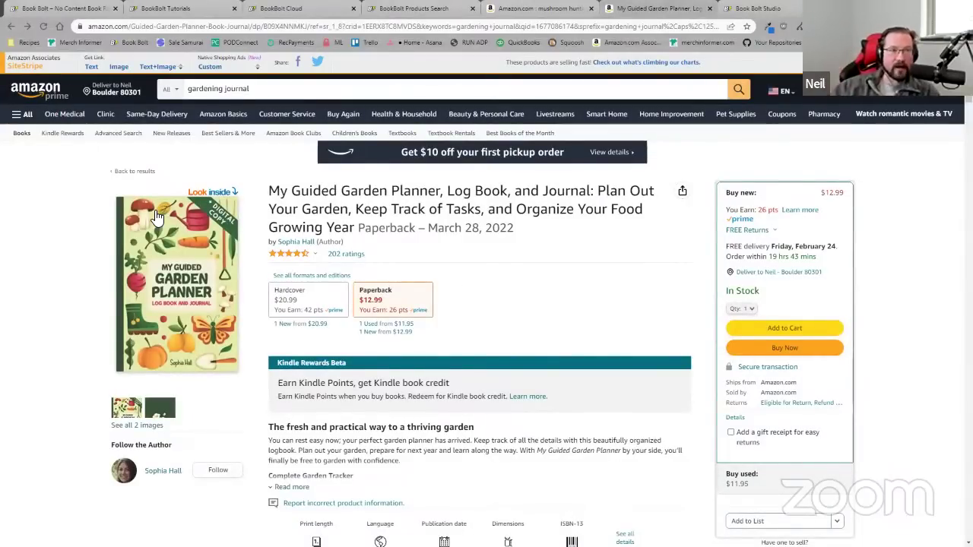
left_click(753, 8)
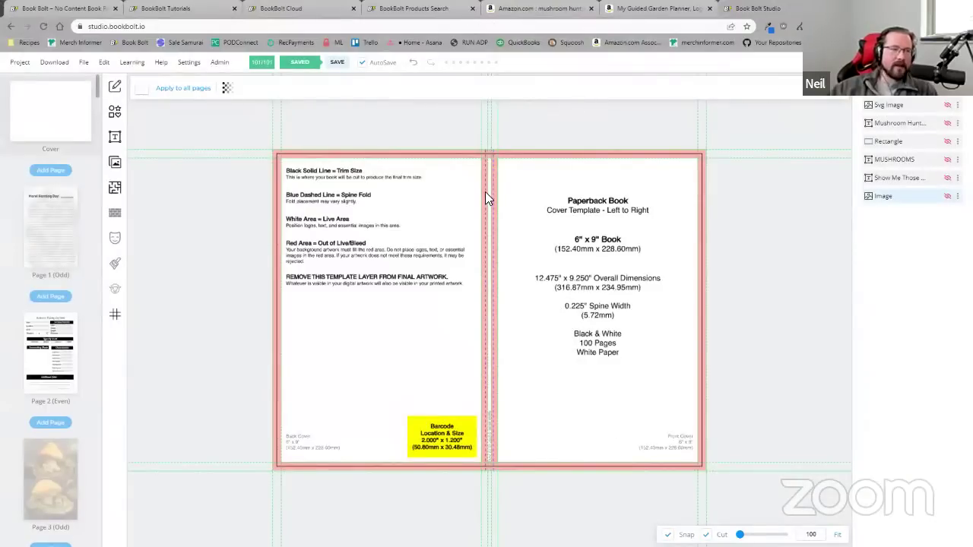
scroll(486, 195, "up", 5)
scroll(486, 282, "down", 4)
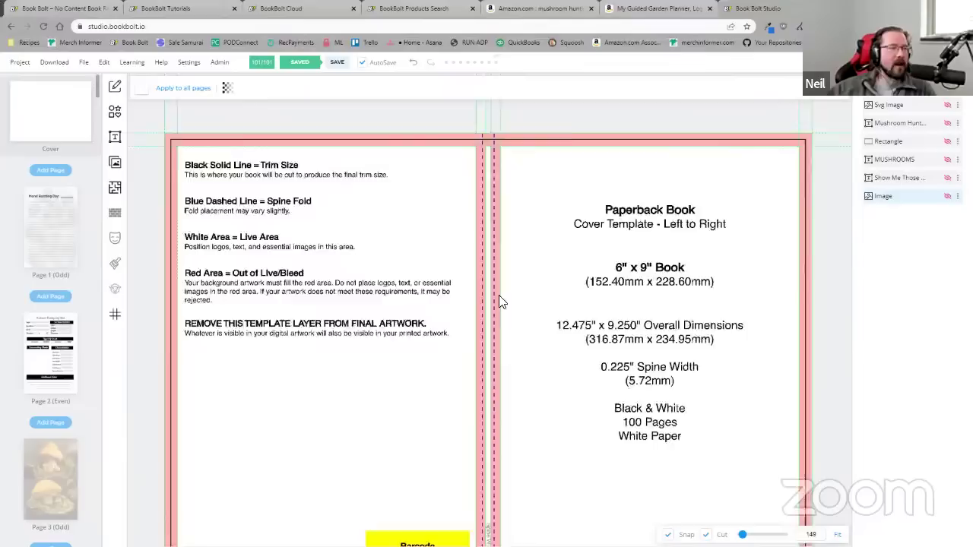
scroll(391, 220, "down", 1)
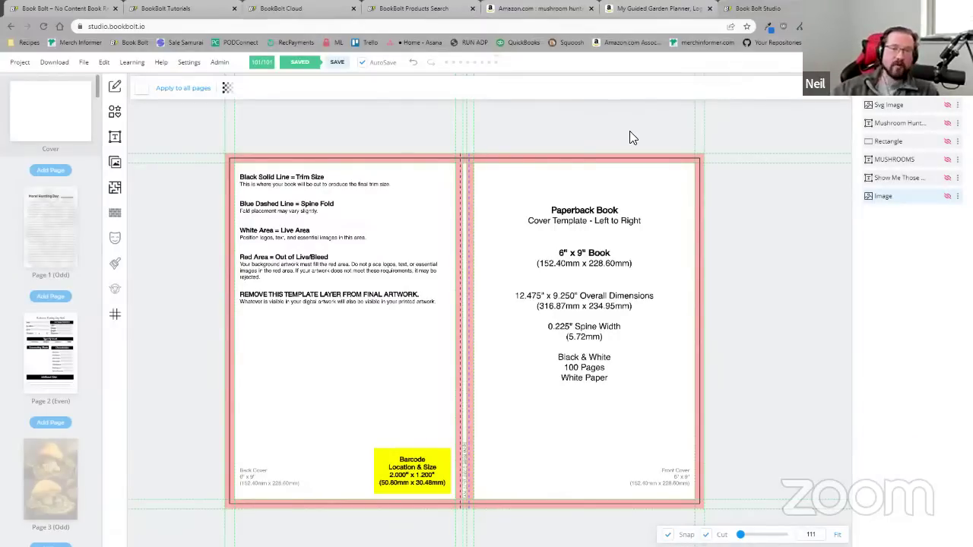
- Show all the hidden cover layers again: the SVG image, the three texts, the rectangle and the background image
right_click(904, 108)
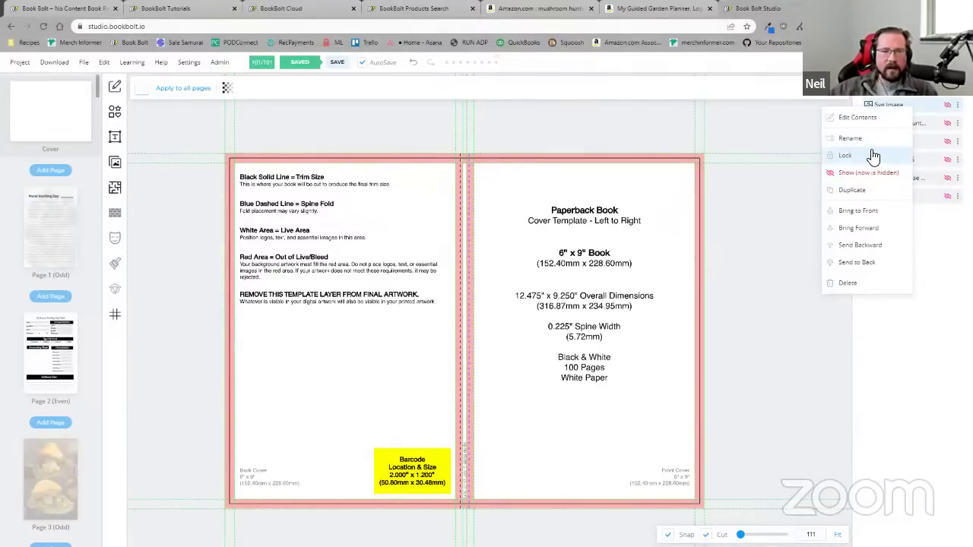
left_click(867, 174)
right_click(896, 123)
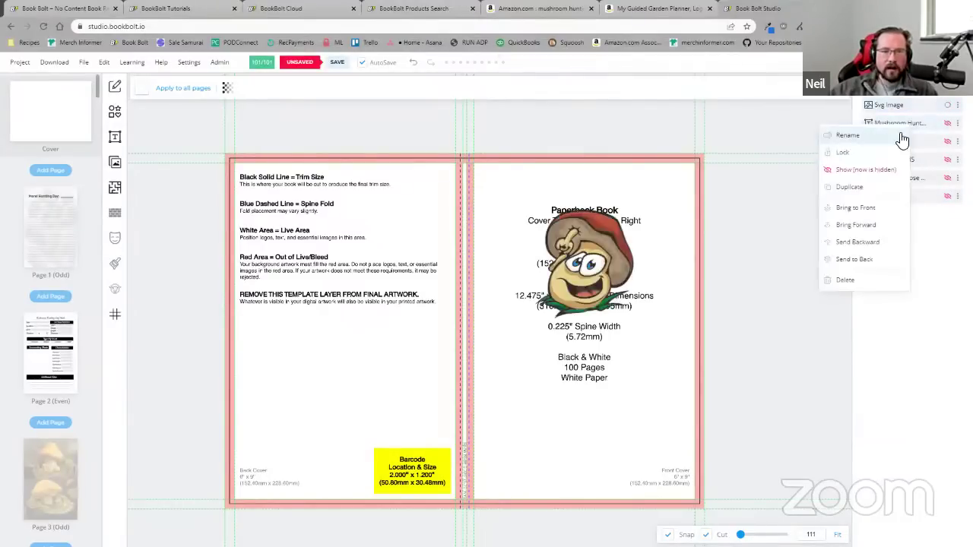
left_click(866, 169)
right_click(889, 141)
left_click(876, 186)
right_click(896, 159)
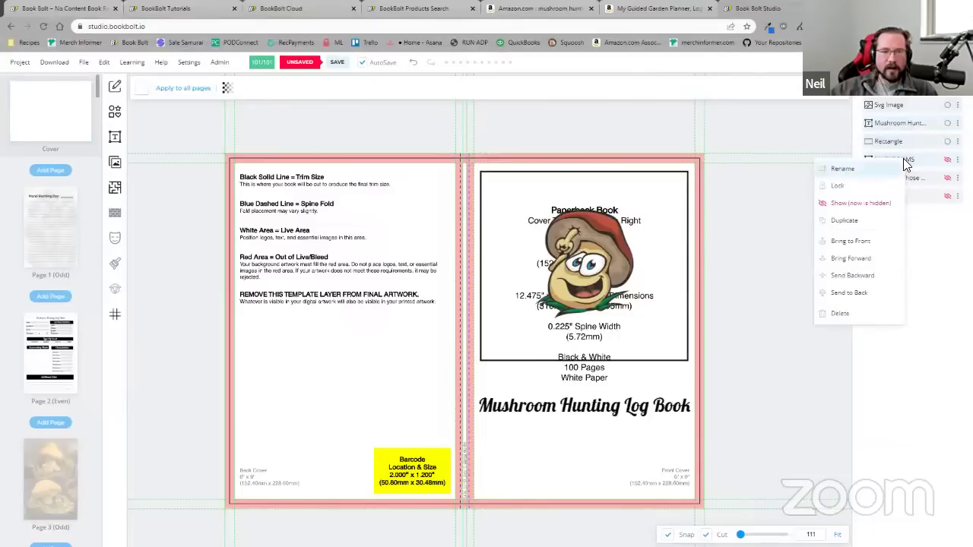
left_click(878, 204)
right_click(908, 180)
left_click(878, 223)
right_click(906, 197)
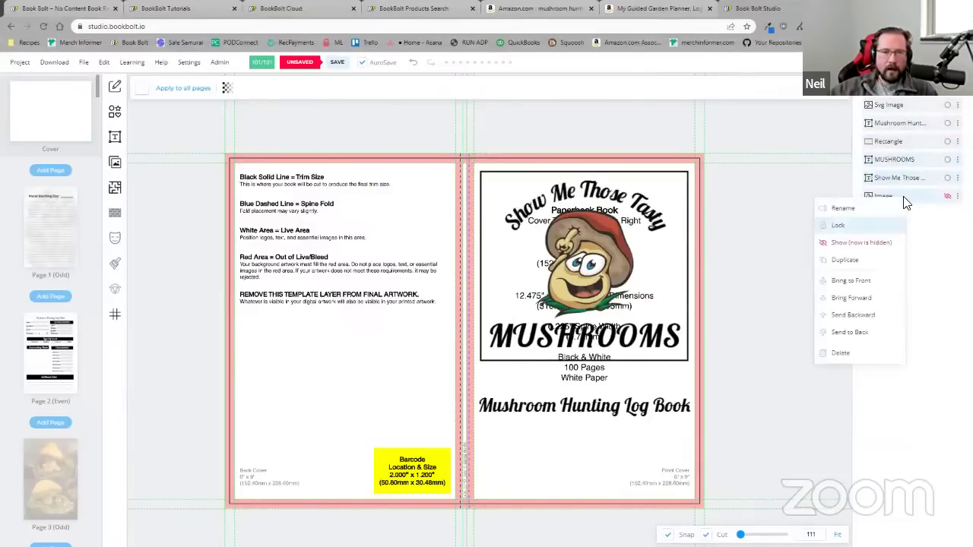
left_click(862, 242)
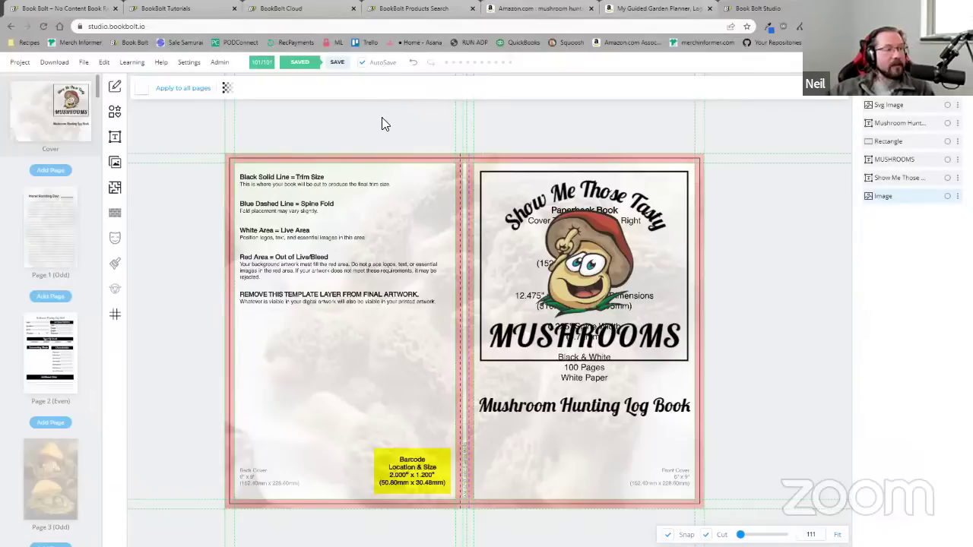
- Hide the cover template on the mushroom log book's cover page
left_click(226, 88)
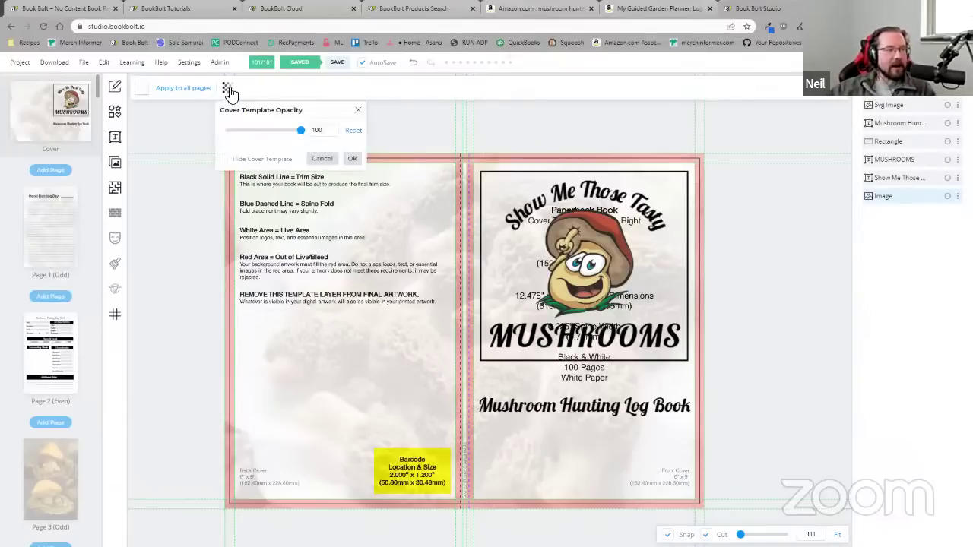
left_click(226, 159)
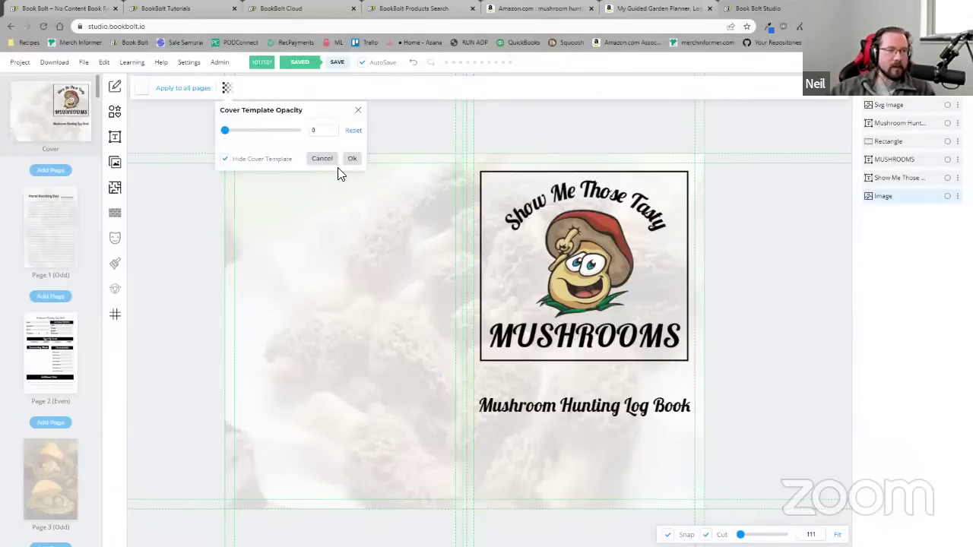
left_click(227, 158)
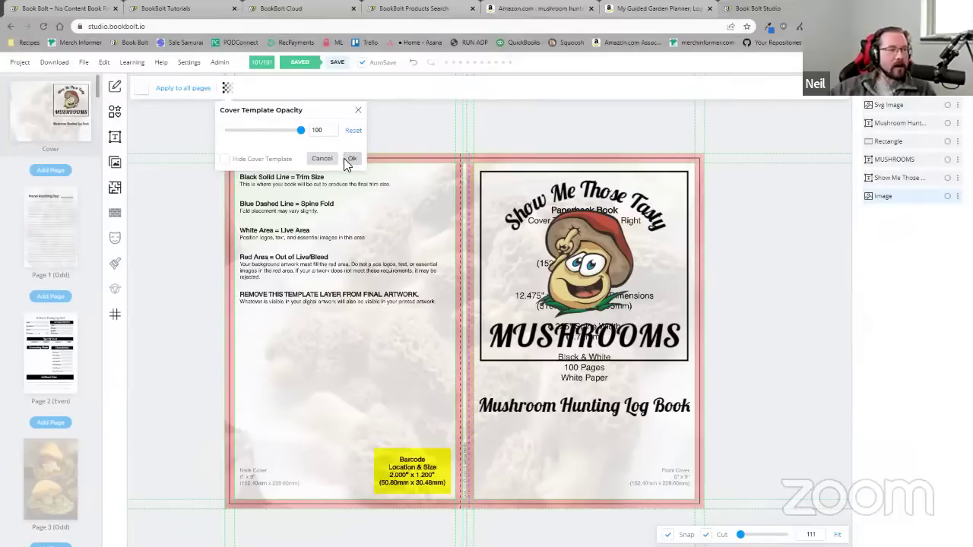
left_click(226, 158)
left_click(353, 160)
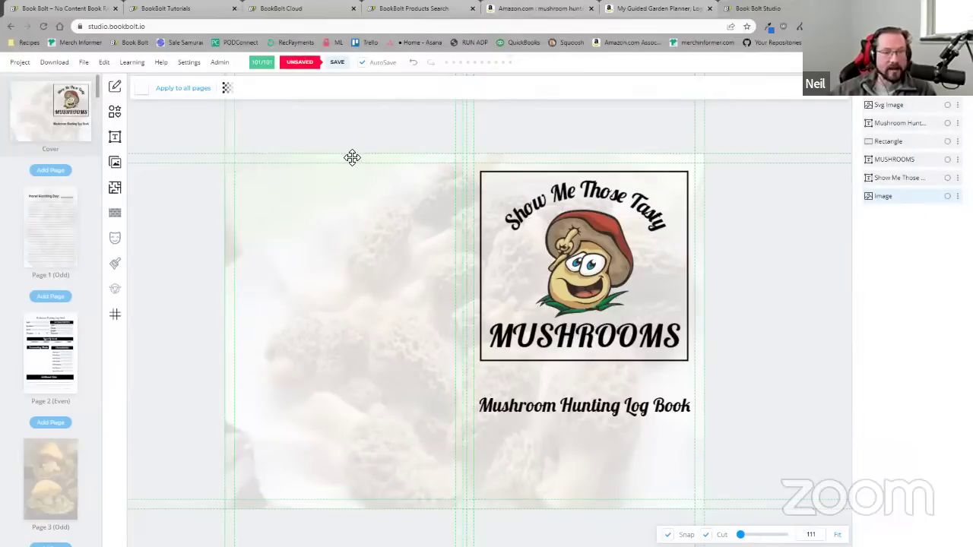
- Raise the opacity of the cover's morel background photo to 100
left_click(306, 259)
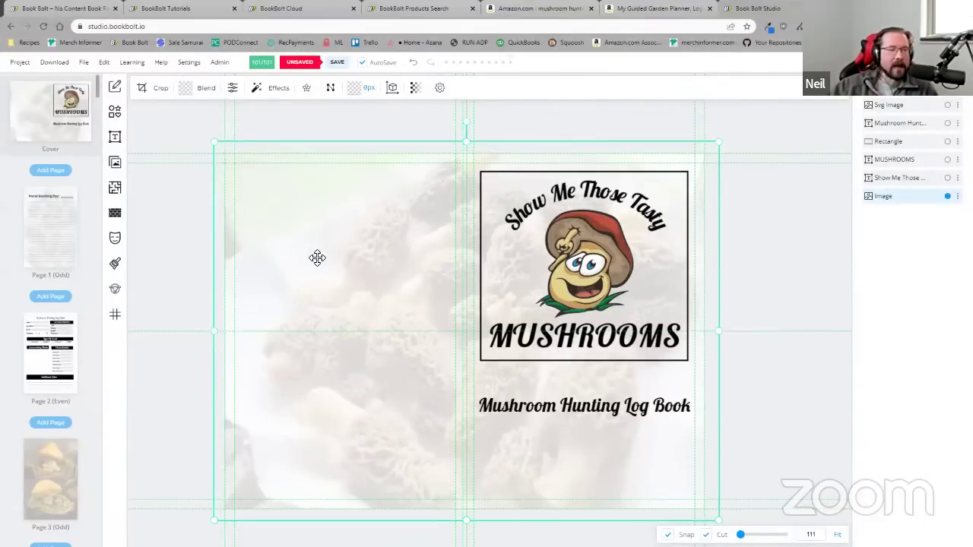
left_click(414, 88)
left_click_drag(429, 132, 490, 130)
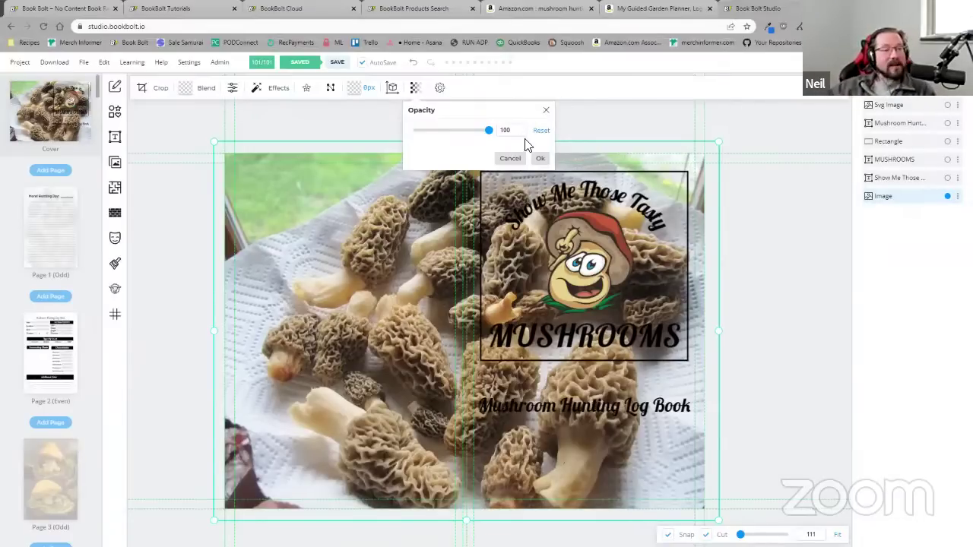
left_click(548, 114)
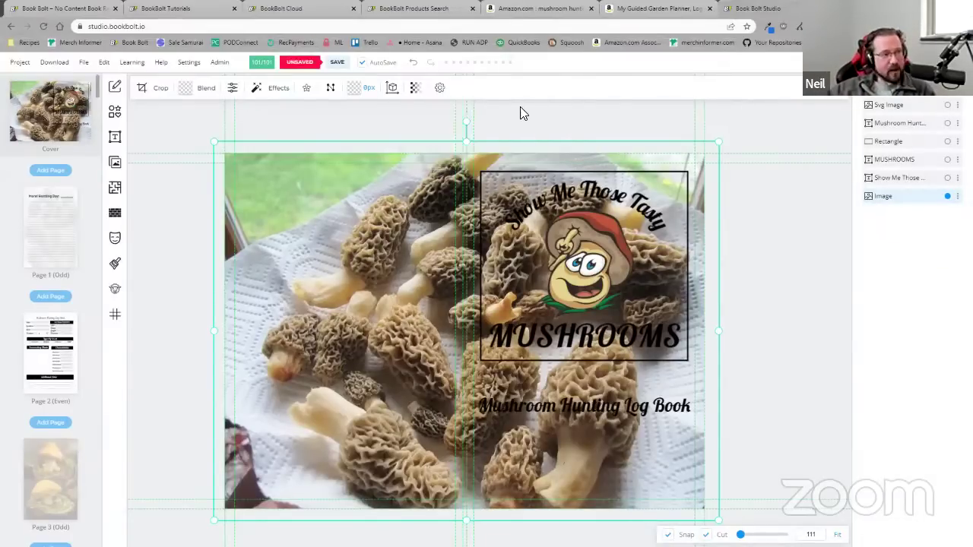
- Browse the image library's sources: the uploaded images, Pixabay and Unsplash
left_click(115, 162)
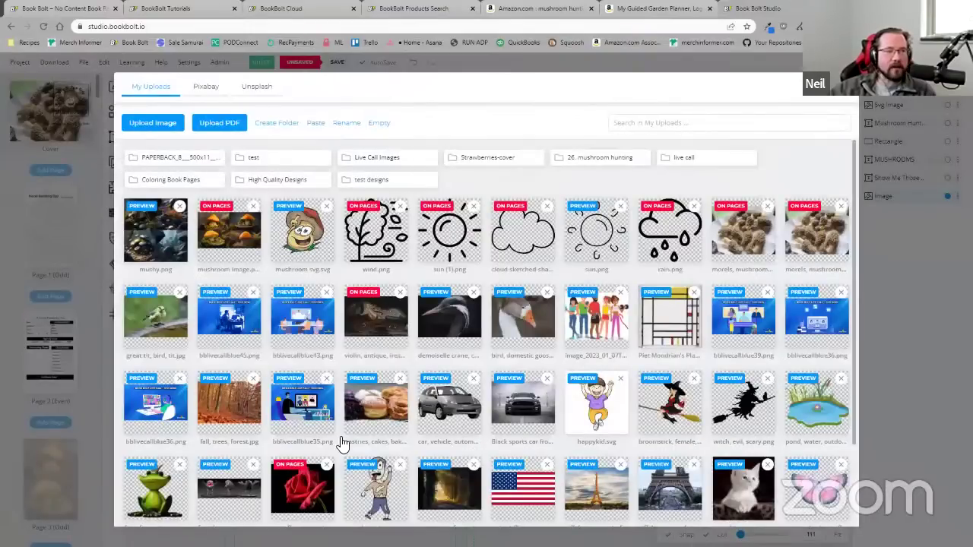
left_click(206, 89)
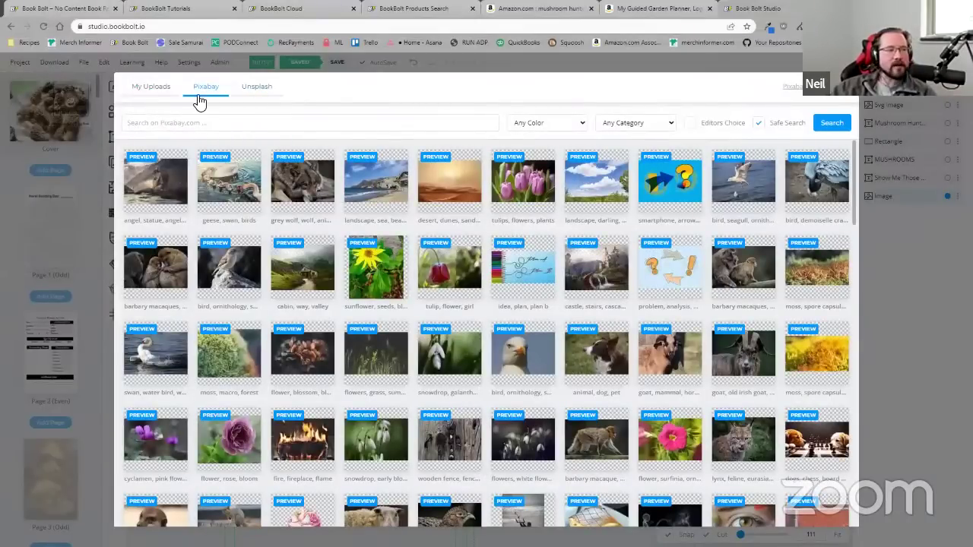
left_click(244, 89)
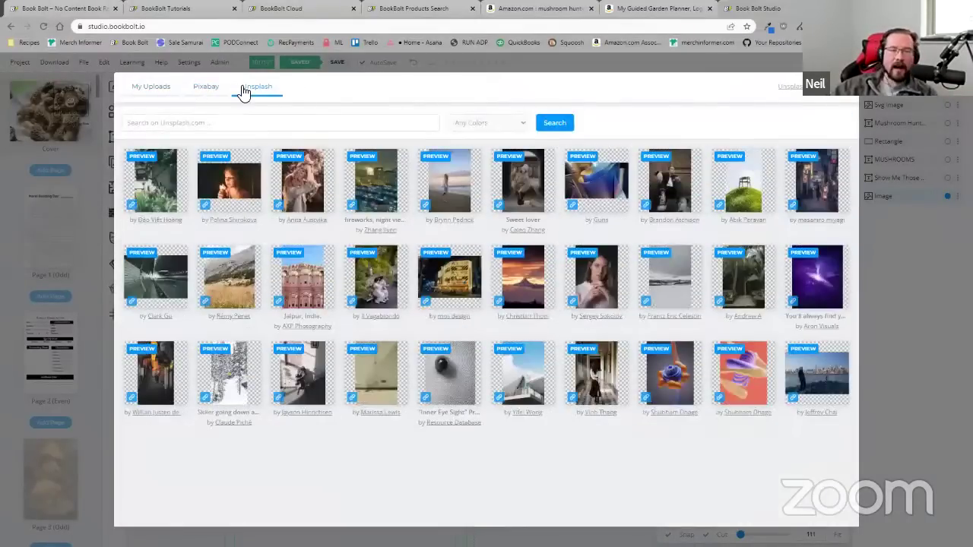
left_click(151, 86)
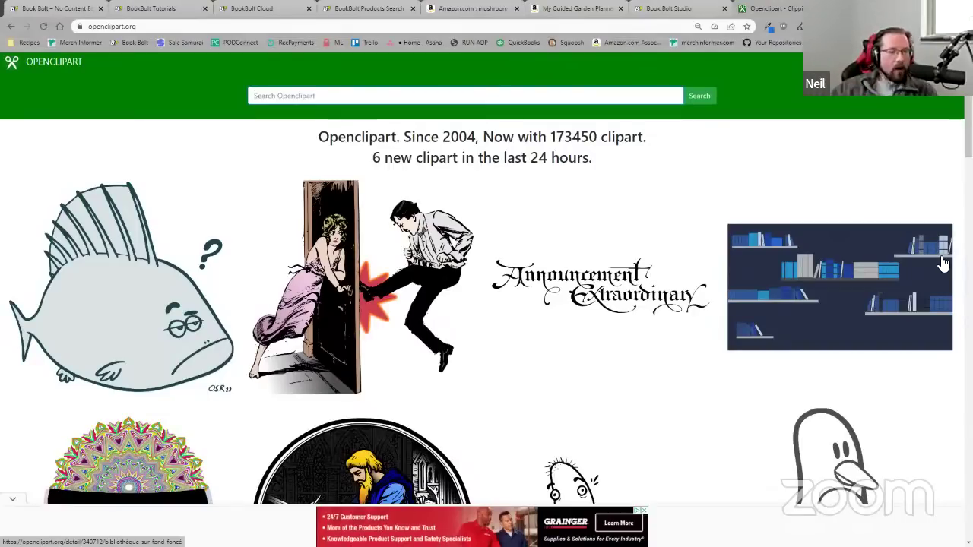
- Browse the clip art on Openclipart and view the download options of the Thumb up differently image
scroll(593, 214, "down", 10)
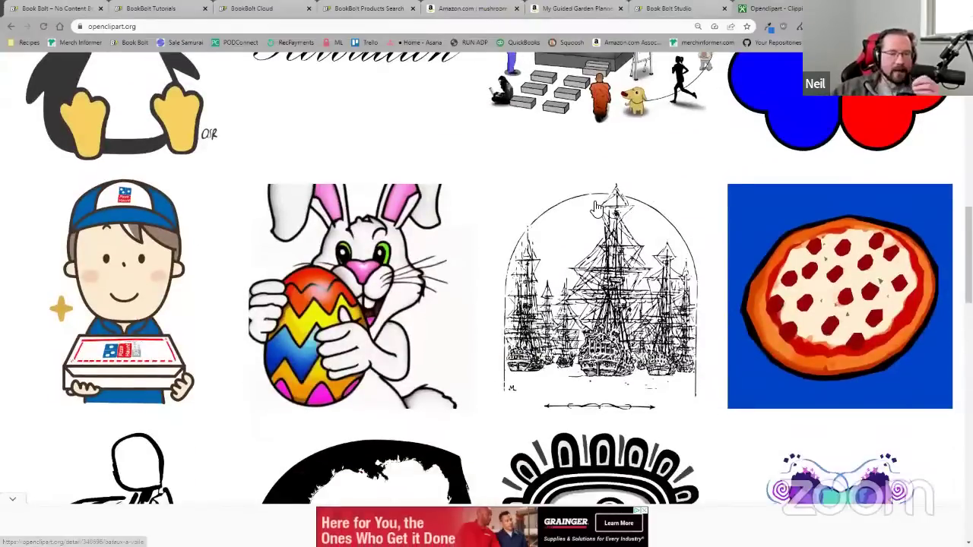
scroll(596, 207, "down", 4)
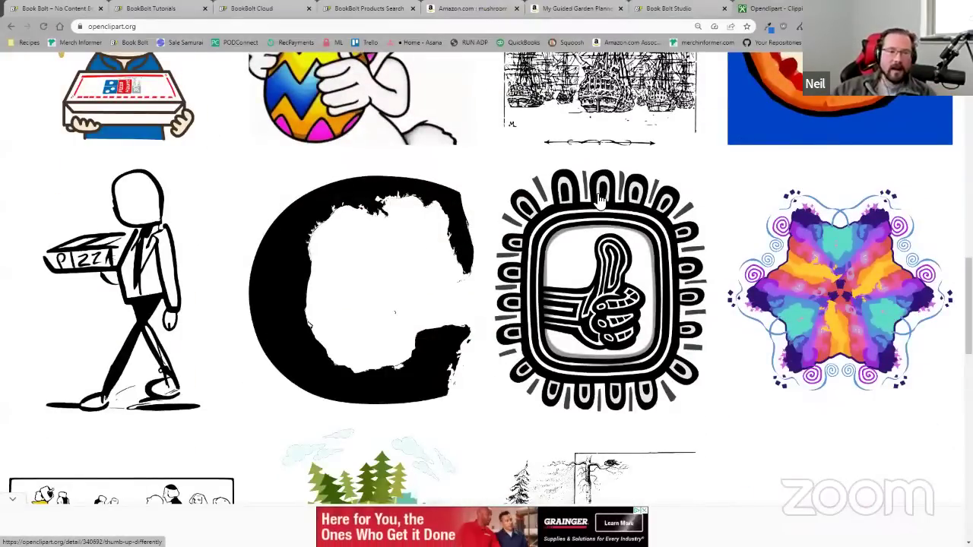
left_click(603, 262)
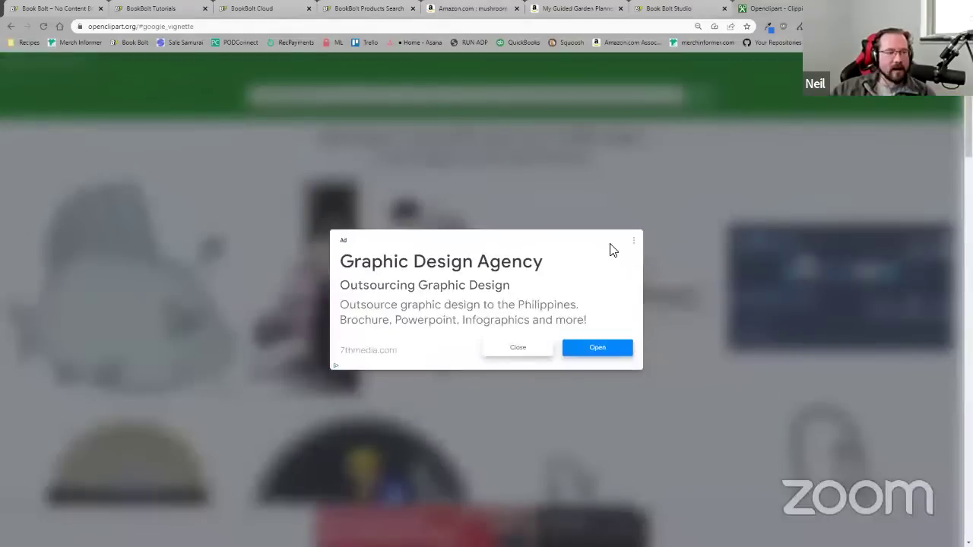
left_click(518, 348)
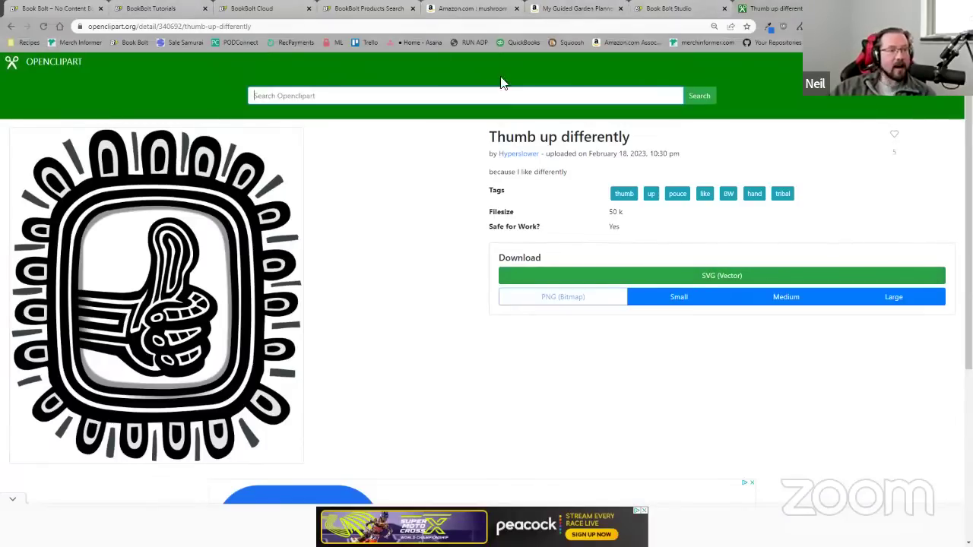
- Switch back to Book Bolt Studio, leave the image library and nudge the cover's background photo slightly up and to the right
left_click(669, 9)
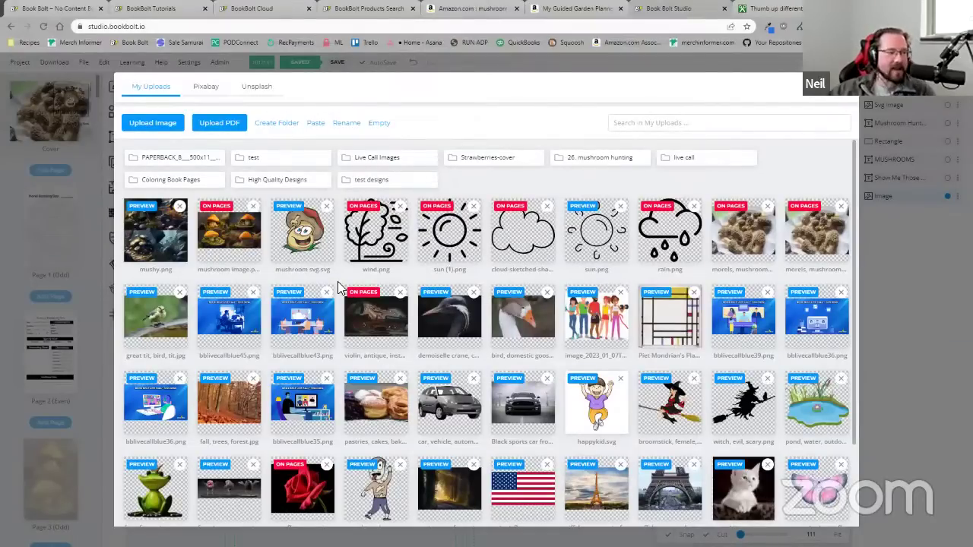
left_click(841, 100)
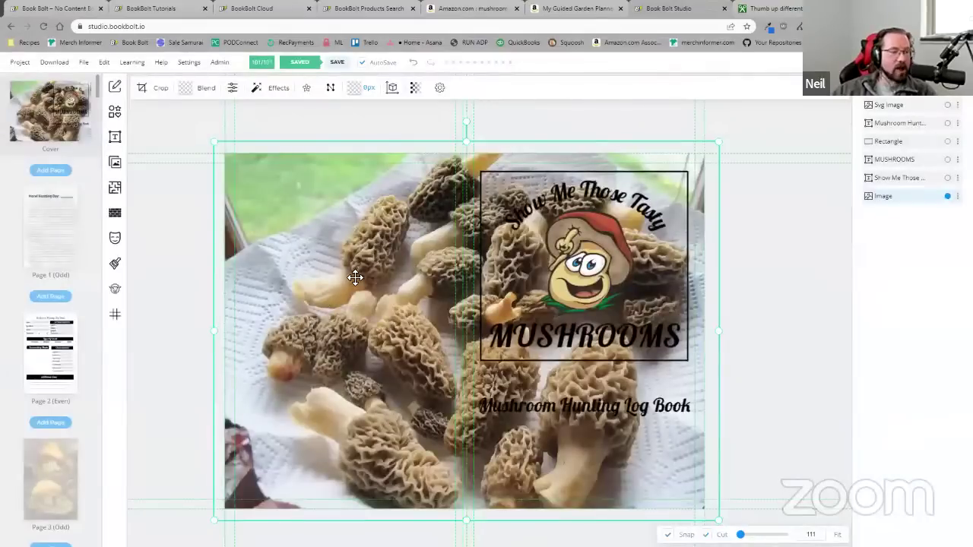
left_click_drag(357, 288, 359, 282)
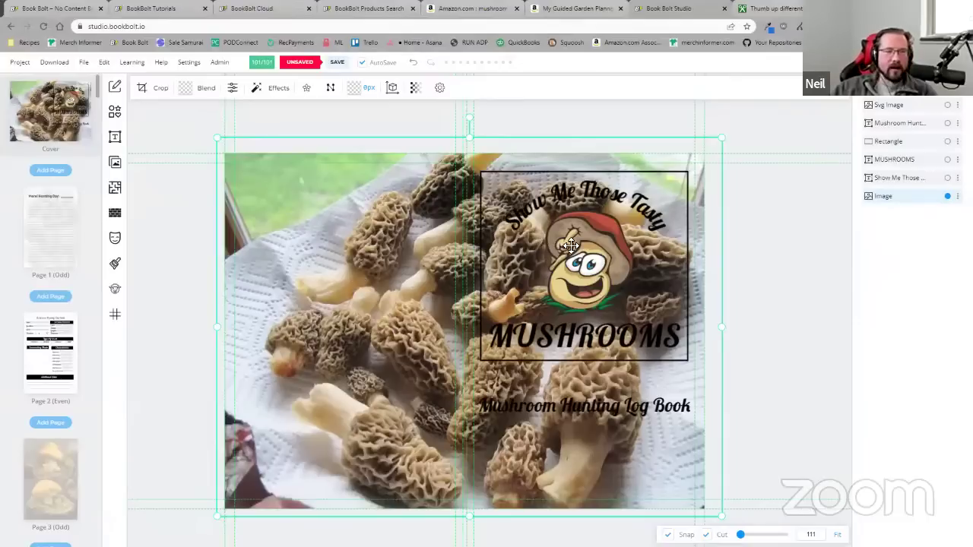
- Lower the opacity of the cover's morel background photo to about 20
left_click(593, 261)
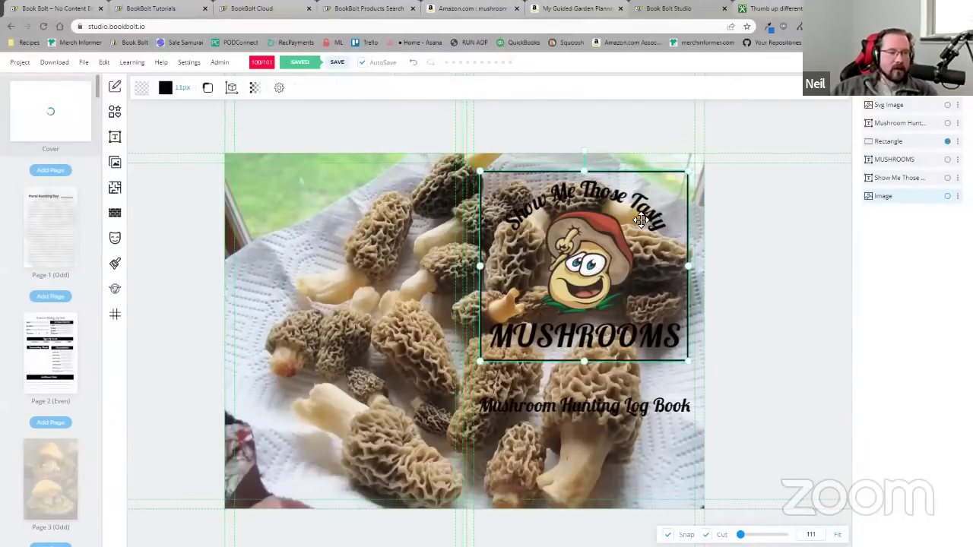
left_click(947, 124)
left_click(536, 411)
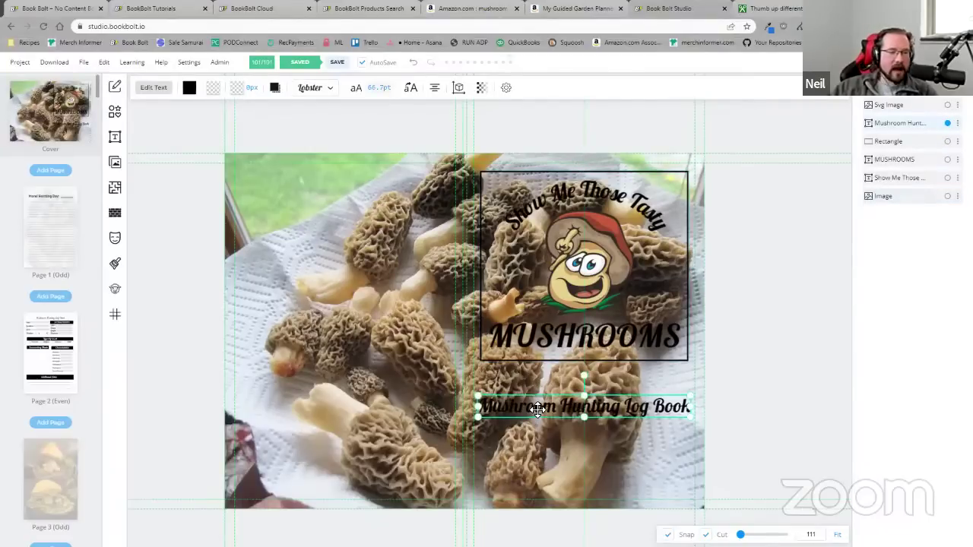
left_click(485, 194)
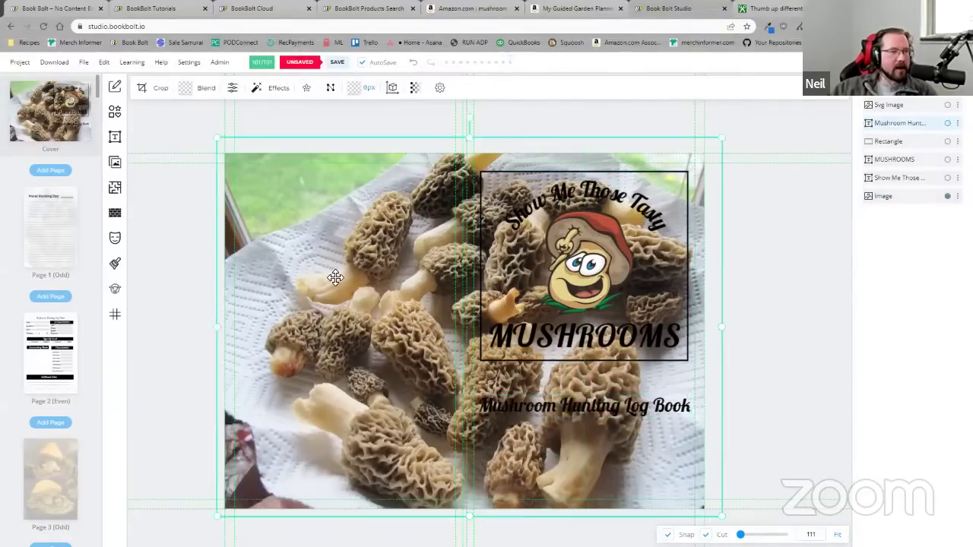
left_click(414, 87)
left_click_drag(489, 130, 437, 130)
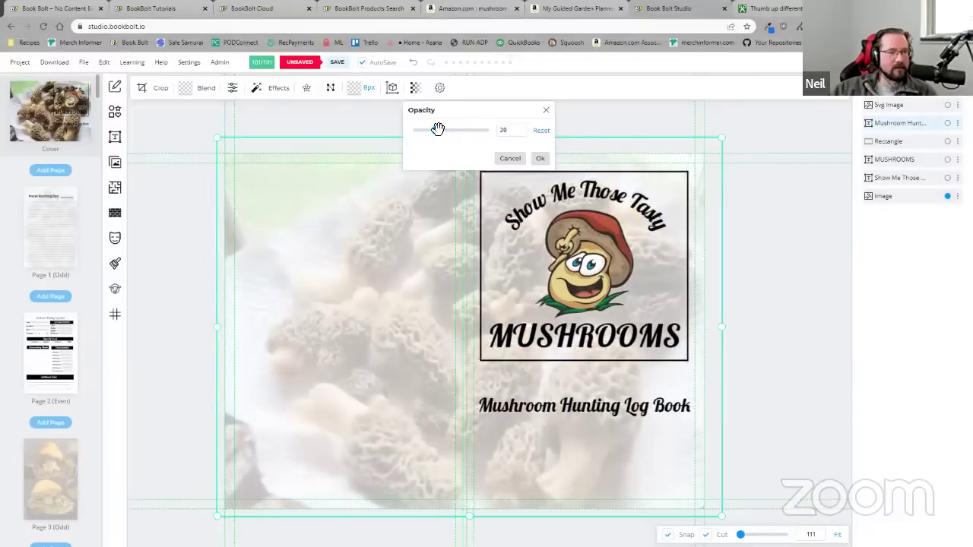
left_click(539, 158)
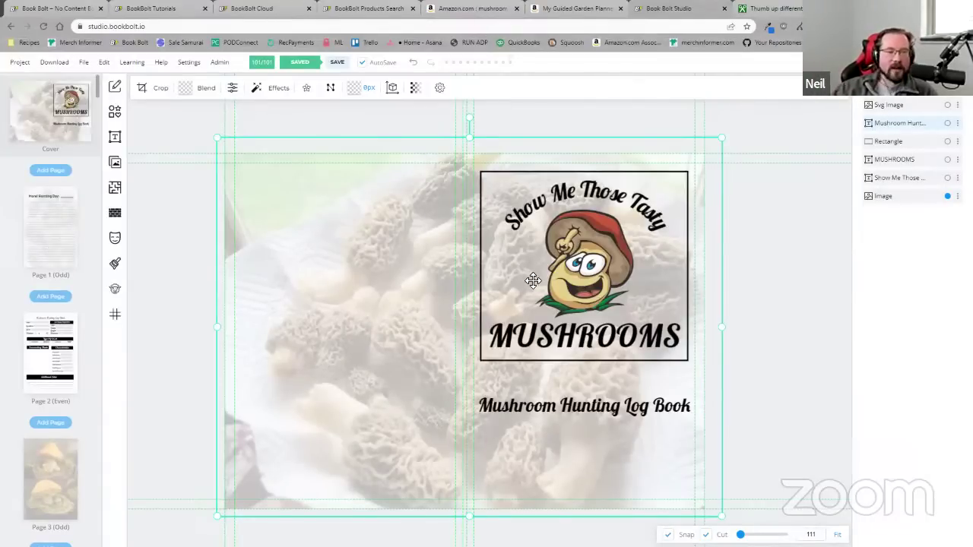
- Delete the Mushroom Hunting Log Book text below the framed logo on the front cover
left_click(567, 336)
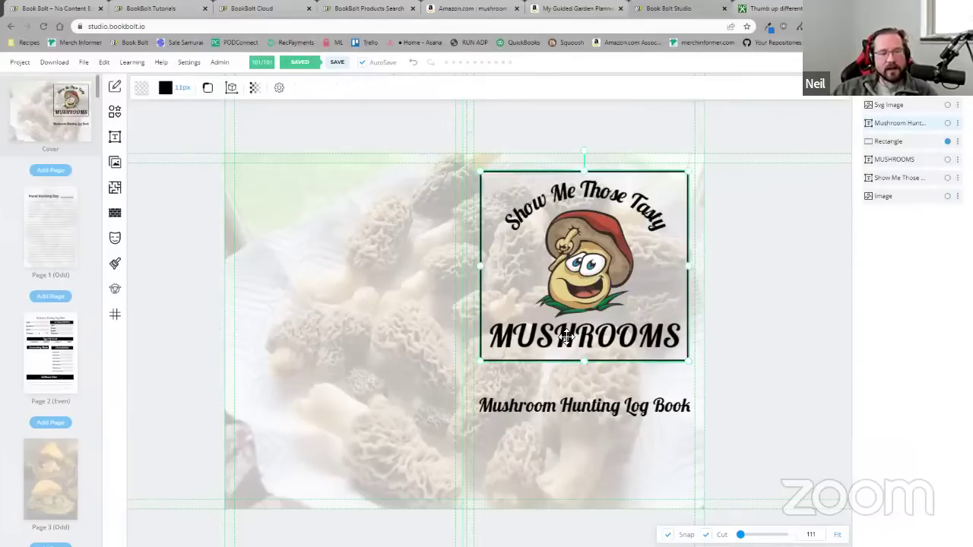
left_click(548, 406)
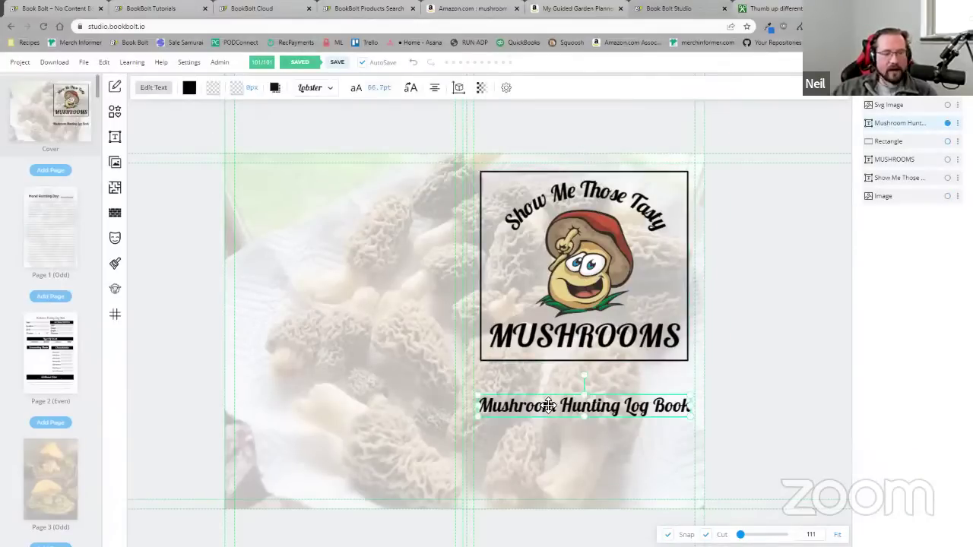
key("Delete")
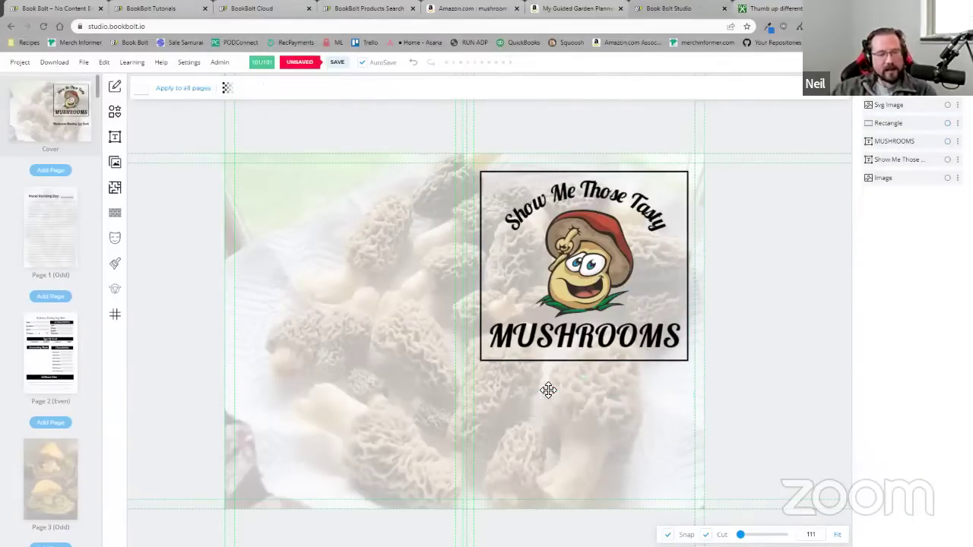
- Add a heading text to the cover and place it below the framed mushroom logo
left_click(117, 141)
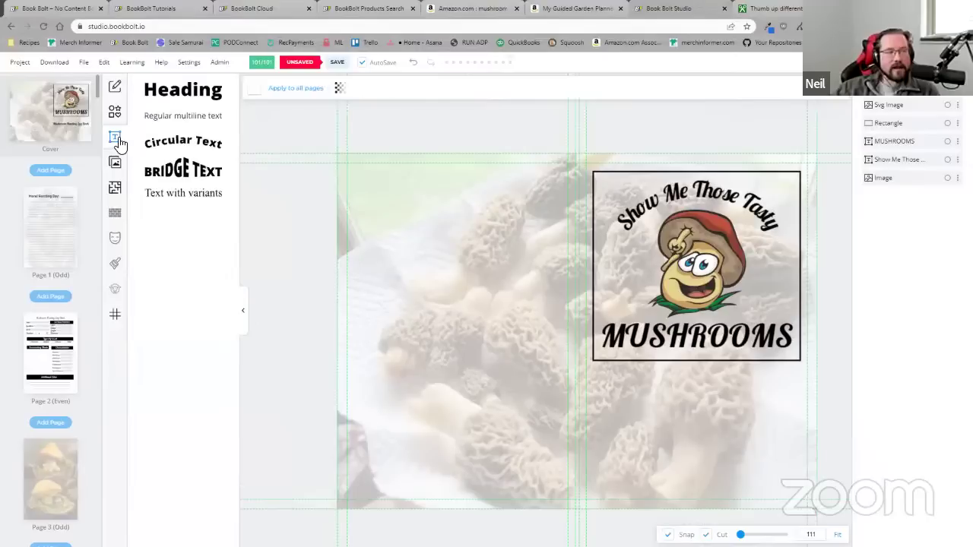
left_click(183, 90)
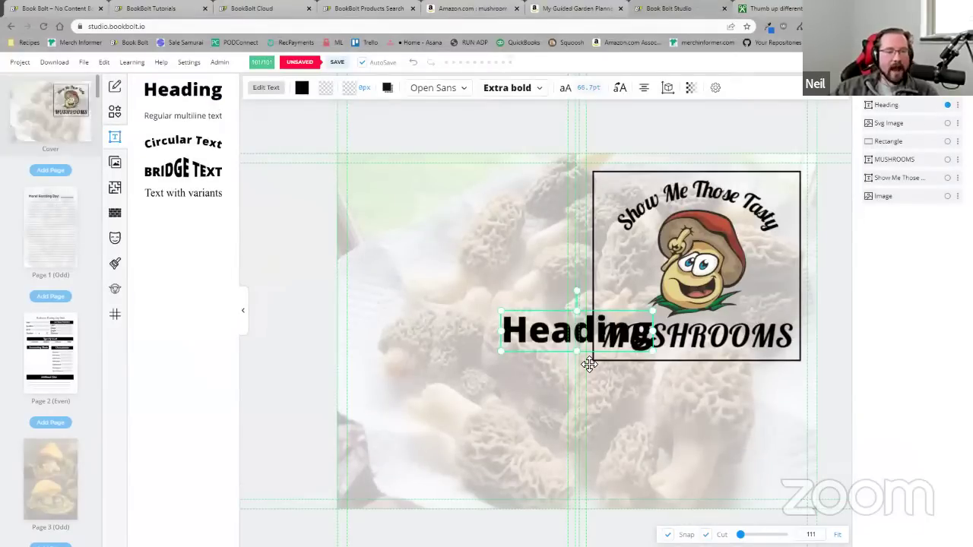
left_click_drag(554, 333, 668, 407)
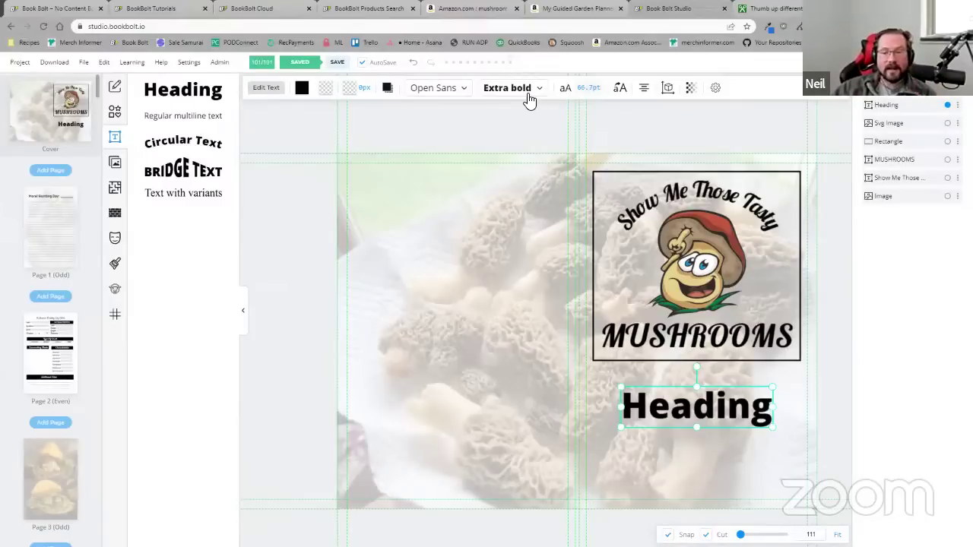
- Change the heading's text to "Mushroom Hunting Logbook"
left_click(277, 89)
left_click(330, 132)
key("ctrl+a")
type("Mushroom Huntin")
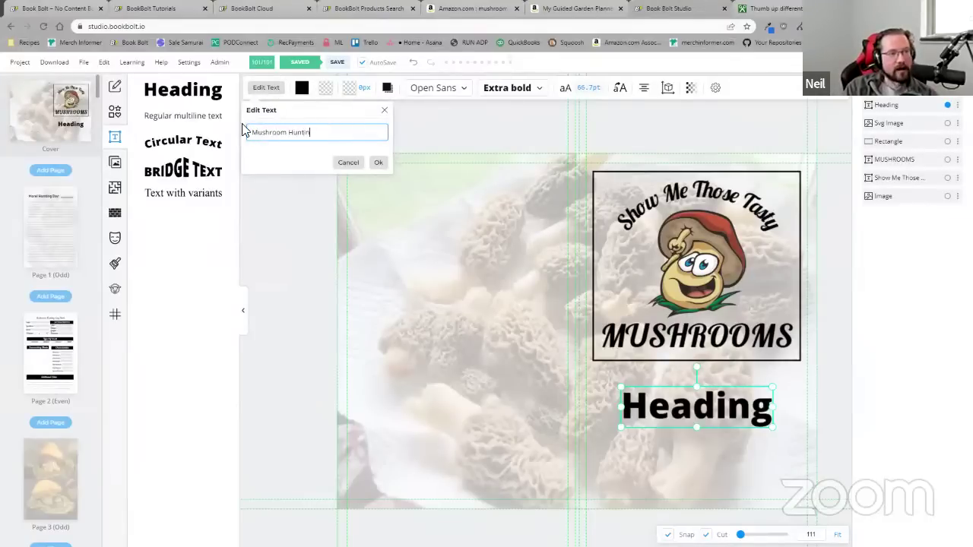
type("g Logbook")
left_click(378, 162)
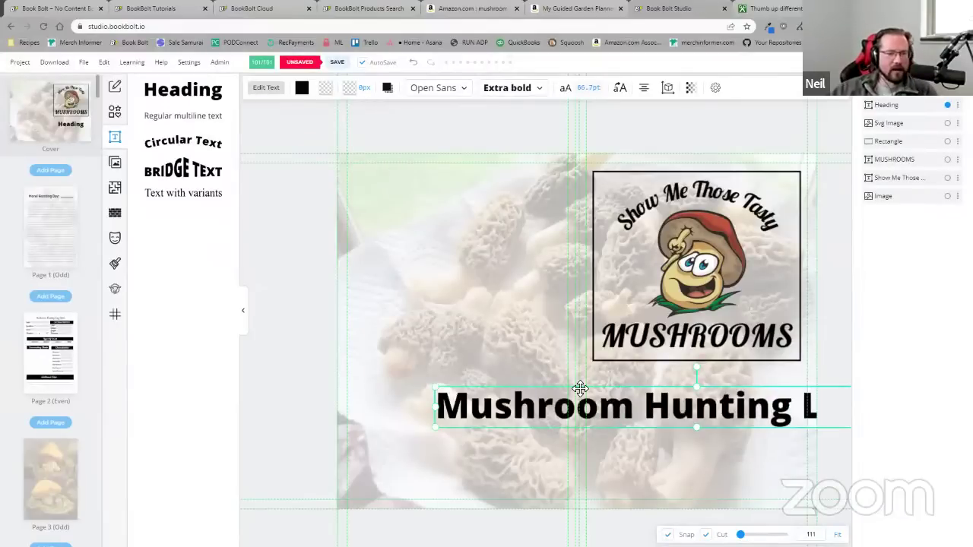
- Shrink the Mushroom Hunting Logbook text to fit centred below the framed logo and set its font to Lobster
left_click_drag(685, 401, 506, 368)
left_click_drag(786, 421, 741, 408)
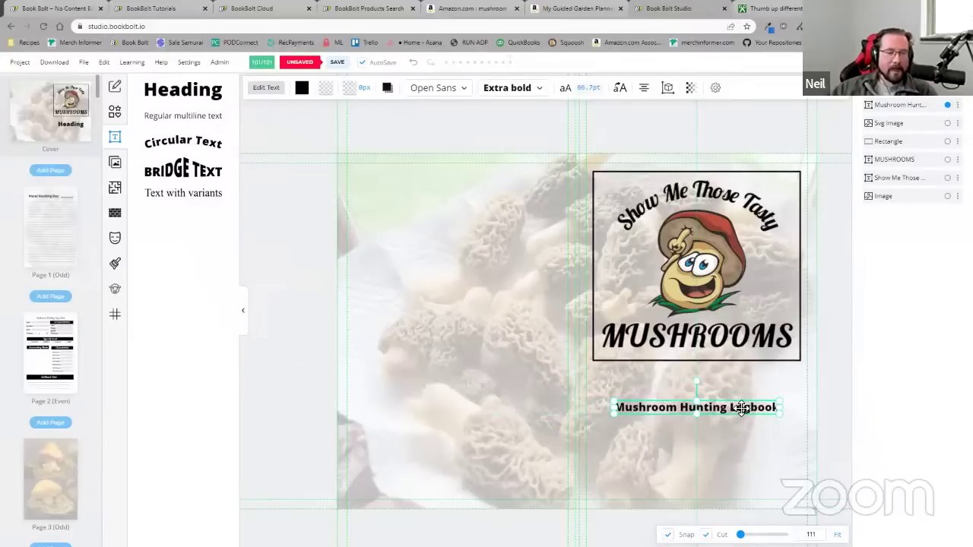
left_click(465, 90)
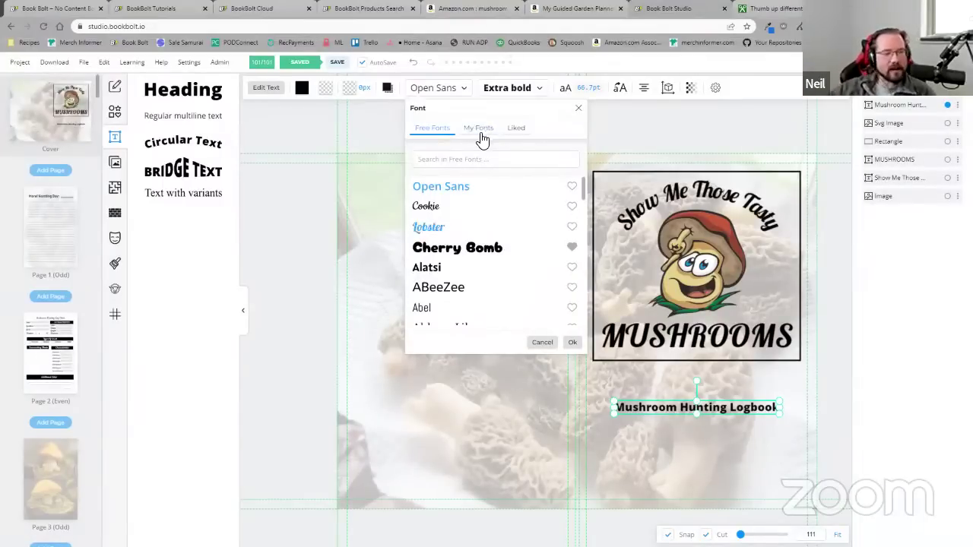
left_click(439, 228)
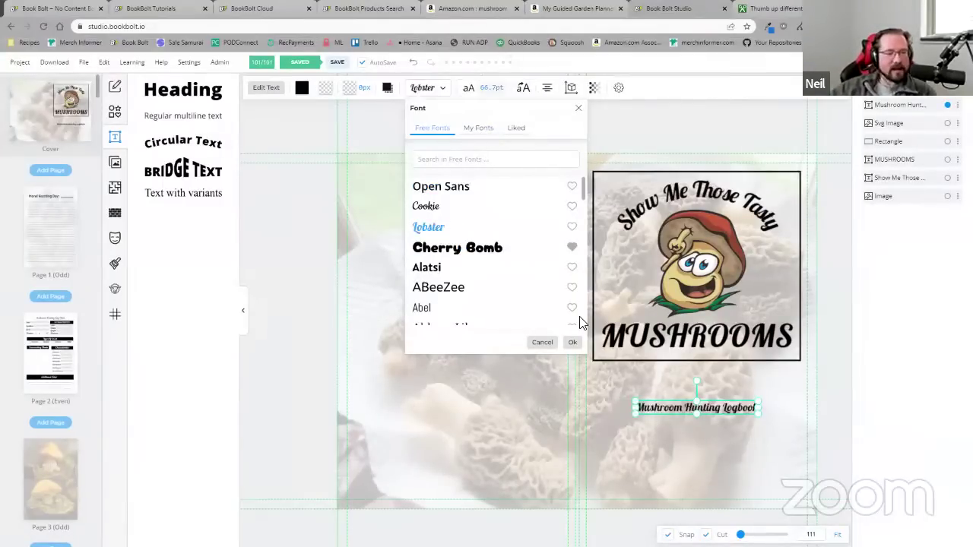
left_click(572, 342)
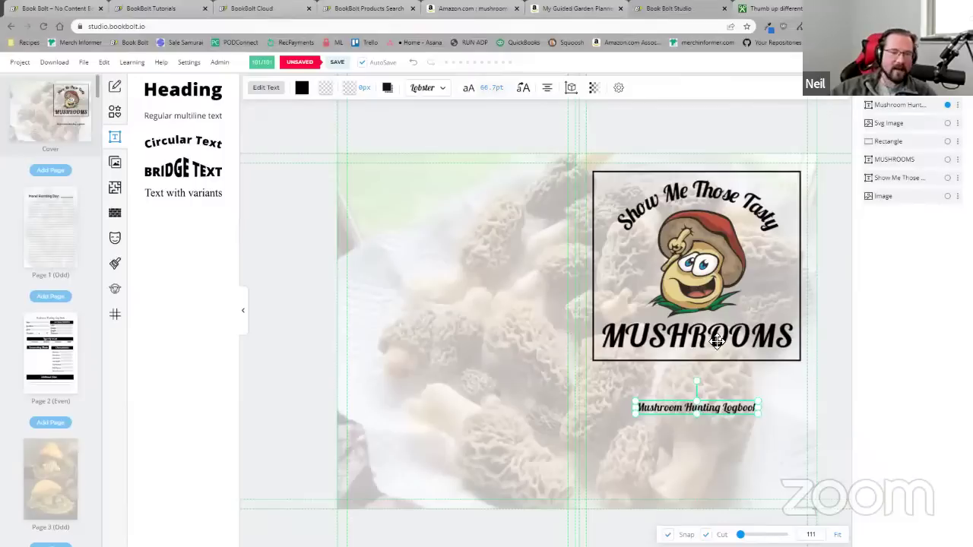
- Enlarge the Mushroom Hunting Logbook text to the width of the frame and centre it below the framed logo
left_click_drag(760, 415, 802, 418)
mouse_move(710, 405)
left_mouse_down()
mouse_move(717, 396)
mouse_move(716, 410)
mouse_move(707, 405)
left_mouse_up()
scroll(716, 411, "up", 5)
scroll(719, 359, "down", 2)
scroll(719, 360, "down", 3)
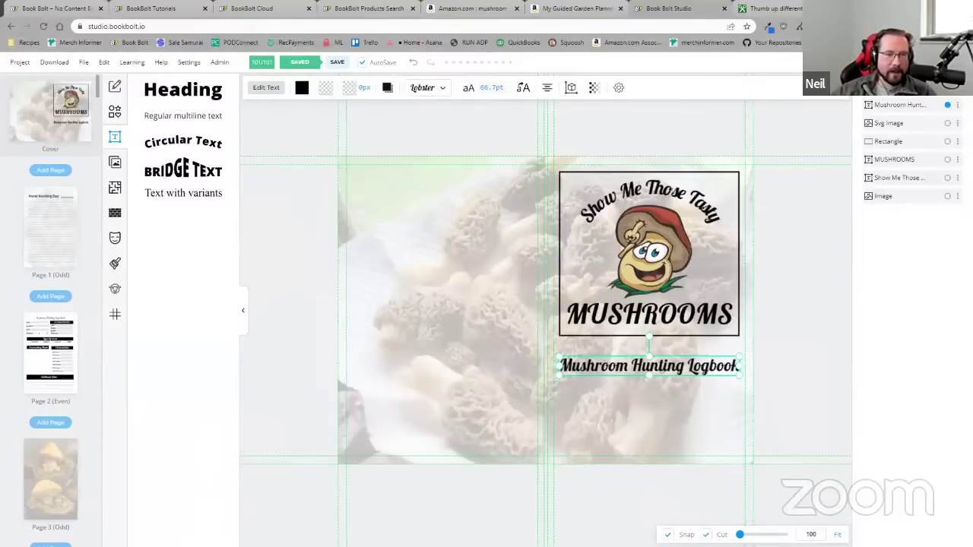
- Flatten the curve of the circular Show Me Those Tasty text by setting its Radius X to 43
left_click(617, 202)
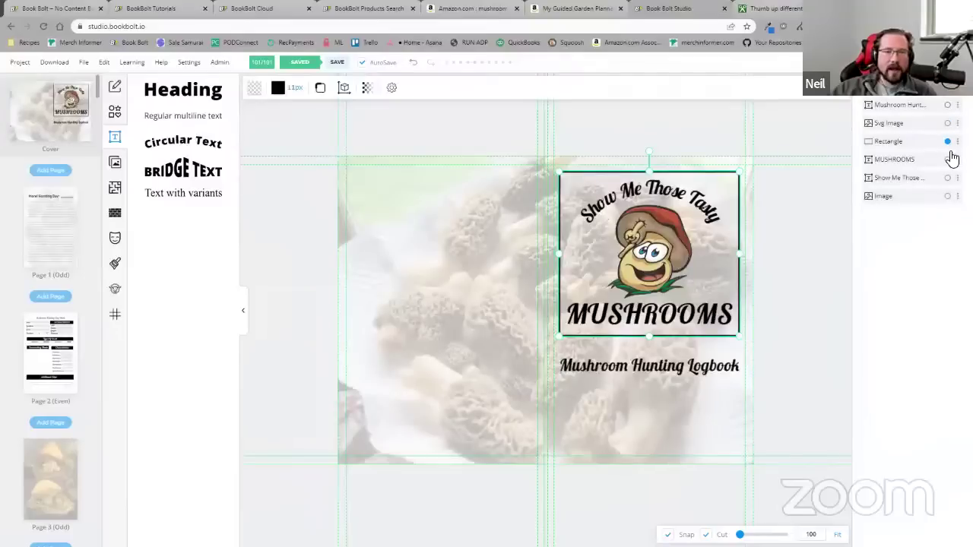
left_click(950, 181)
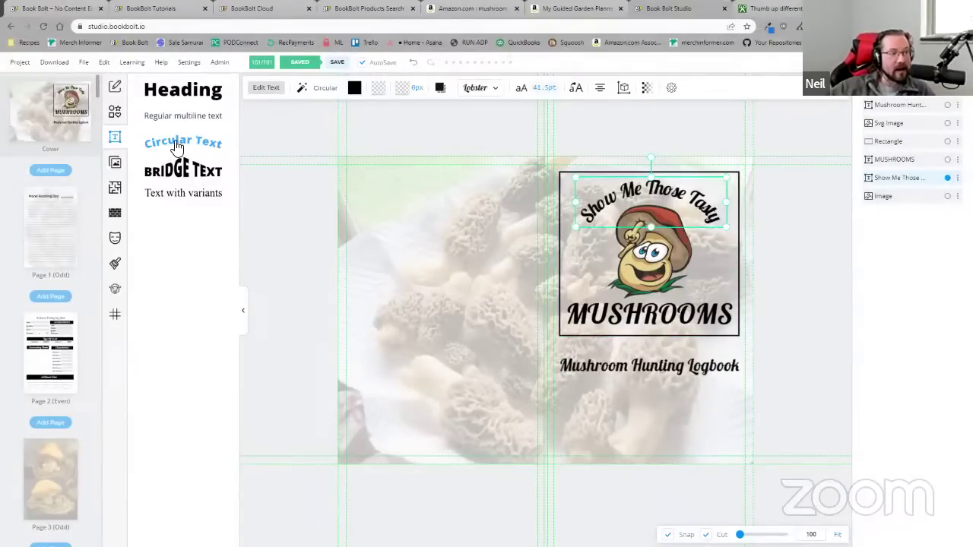
left_click(319, 87)
mouse_move(330, 184)
left_mouse_down()
mouse_move(341, 185)
mouse_move(333, 189)
left_mouse_up()
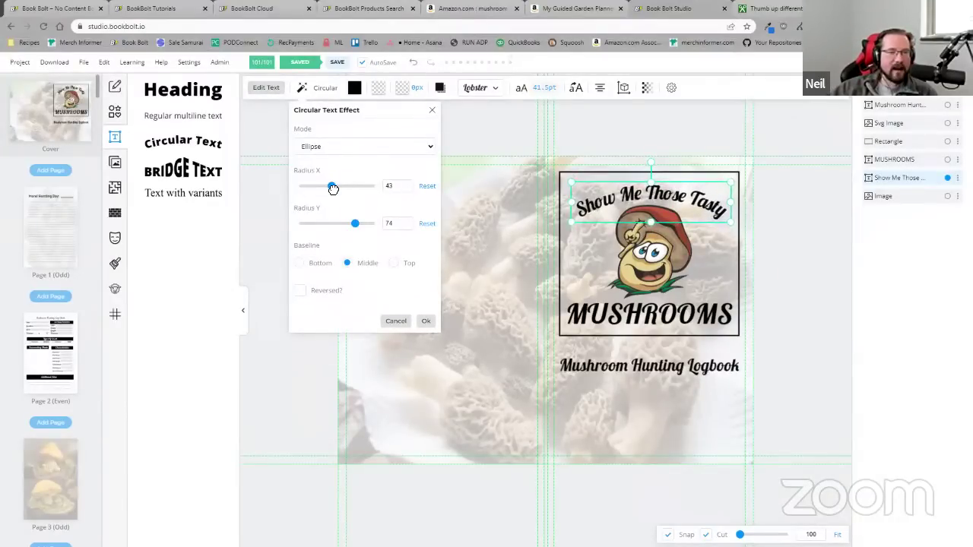
- Examine the mushroom graphic up close, the Openclipart site as a clipart source, and the mushroom SVG among the uploaded images
left_click(657, 261)
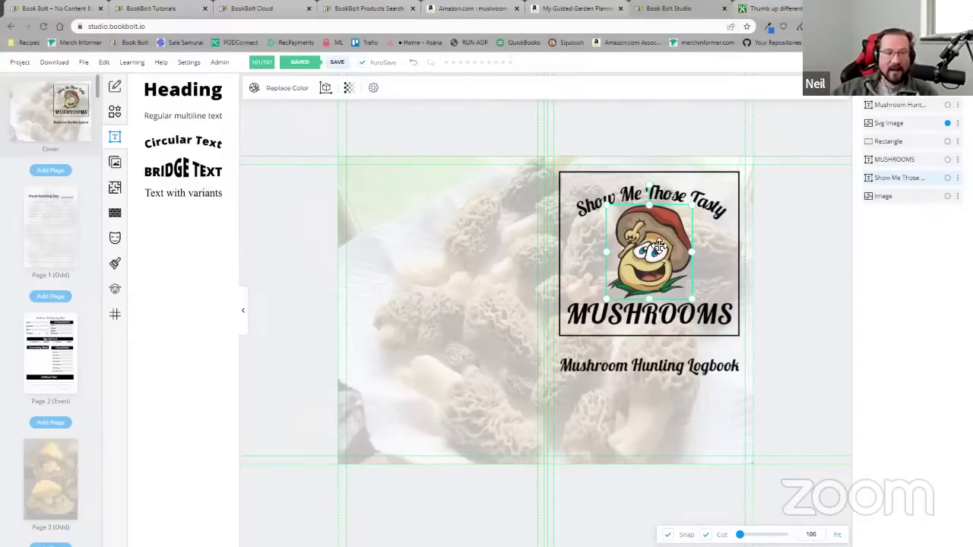
scroll(647, 246, "up", 5)
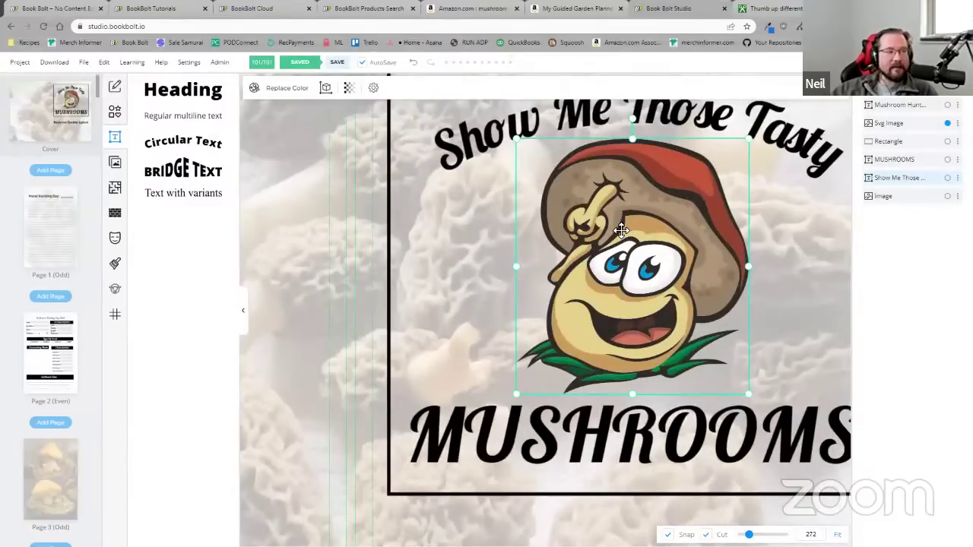
left_click(773, 9)
left_click(61, 63)
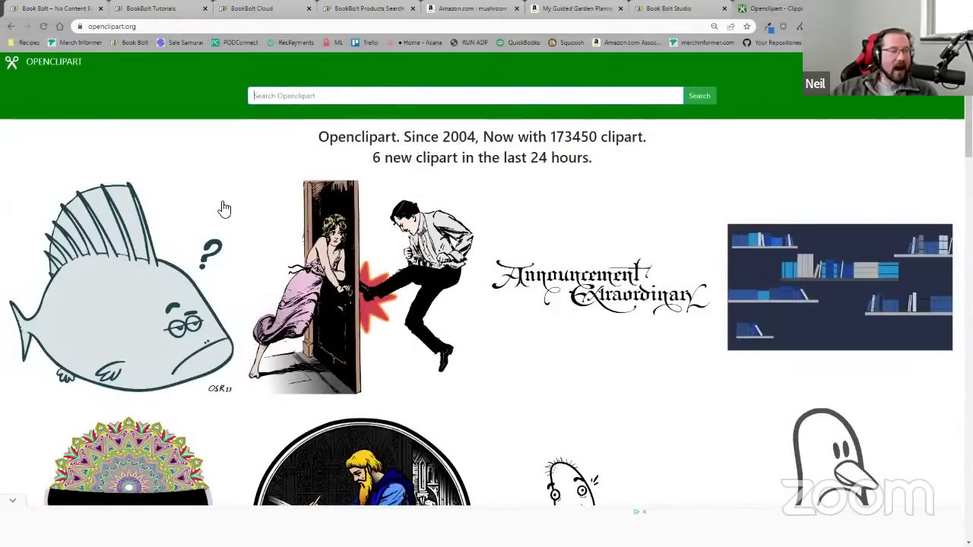
left_click(662, 10)
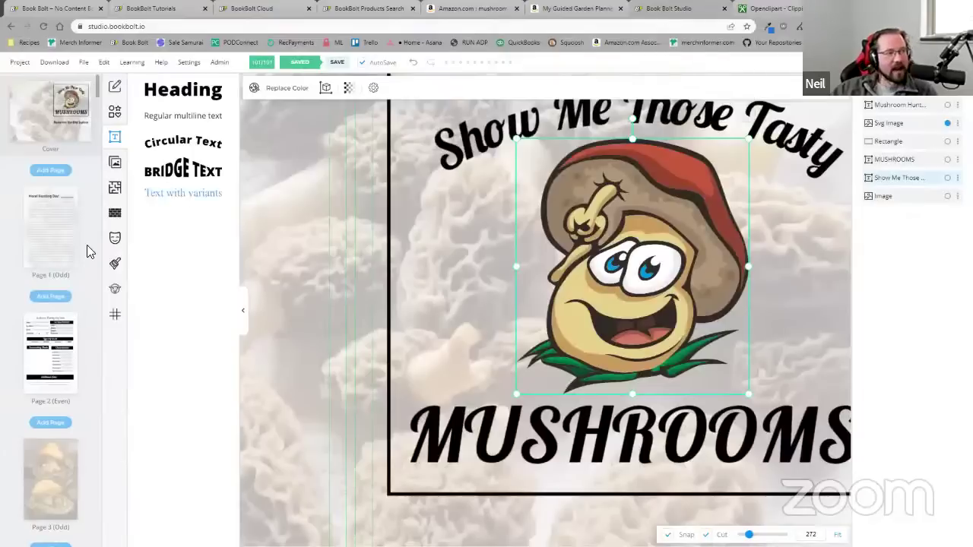
left_click(114, 162)
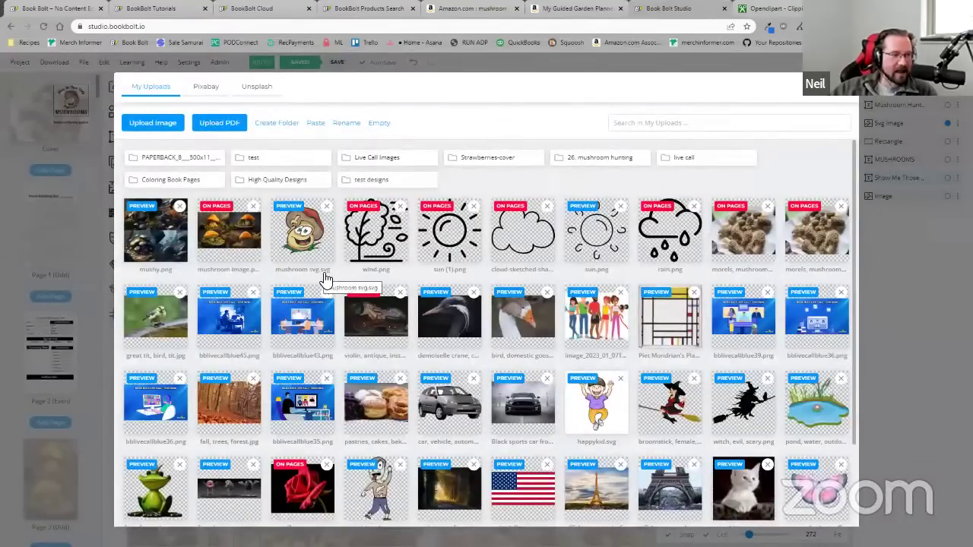
left_click(844, 95)
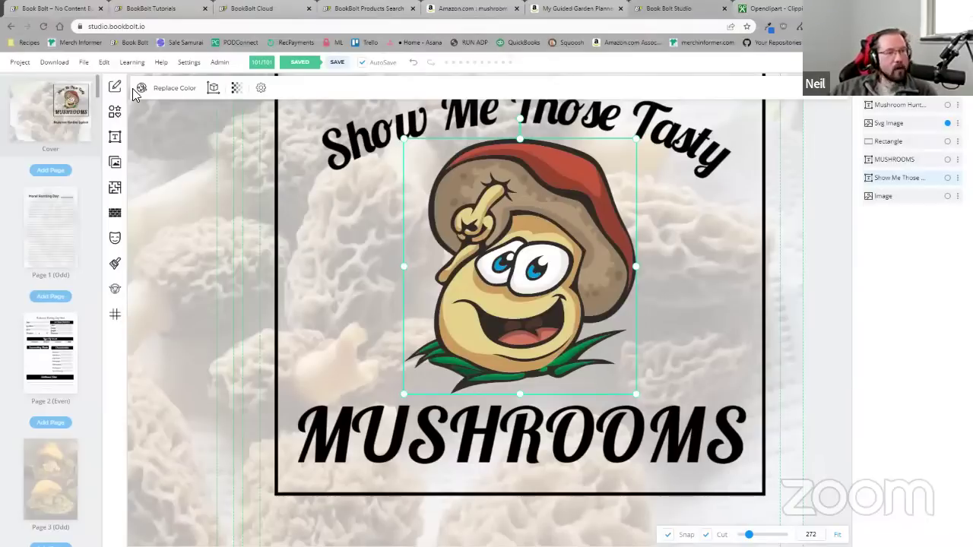
- Replace the light red of the cartoon mushroom's cap with dark green 29933b
left_click(174, 93)
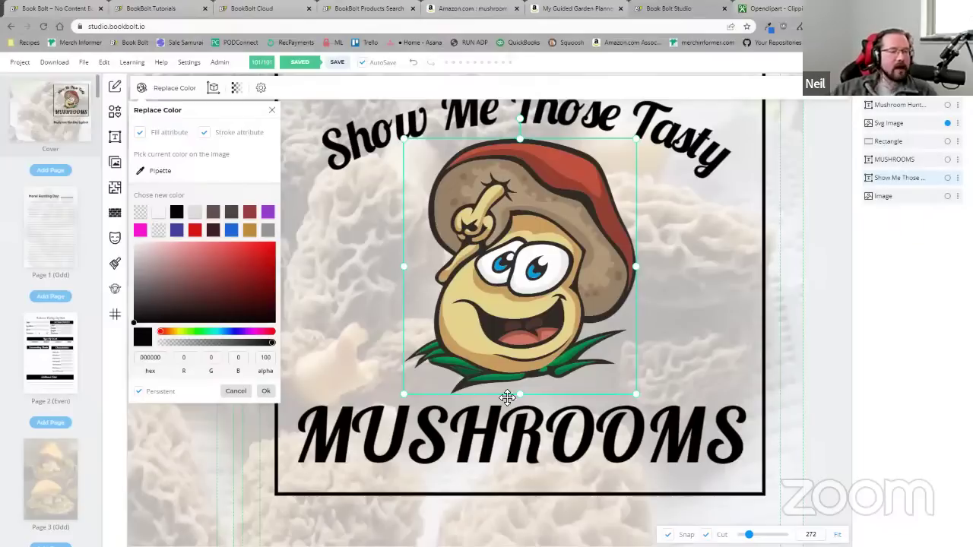
left_click(156, 171)
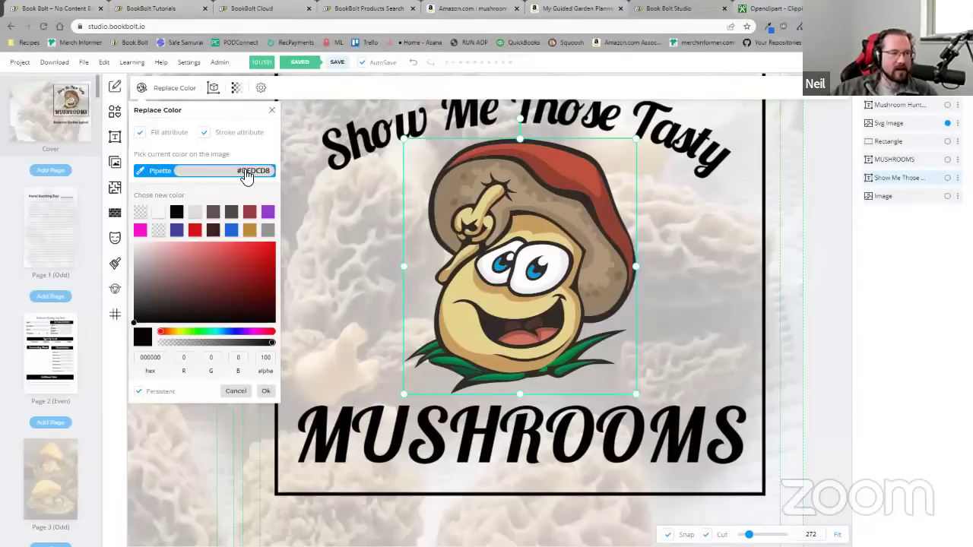
left_click(579, 175)
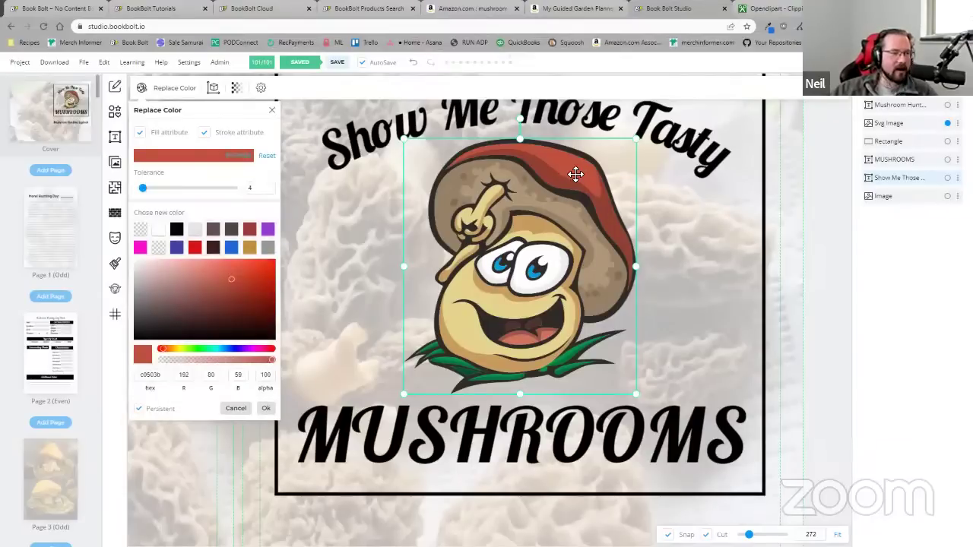
left_click(198, 348)
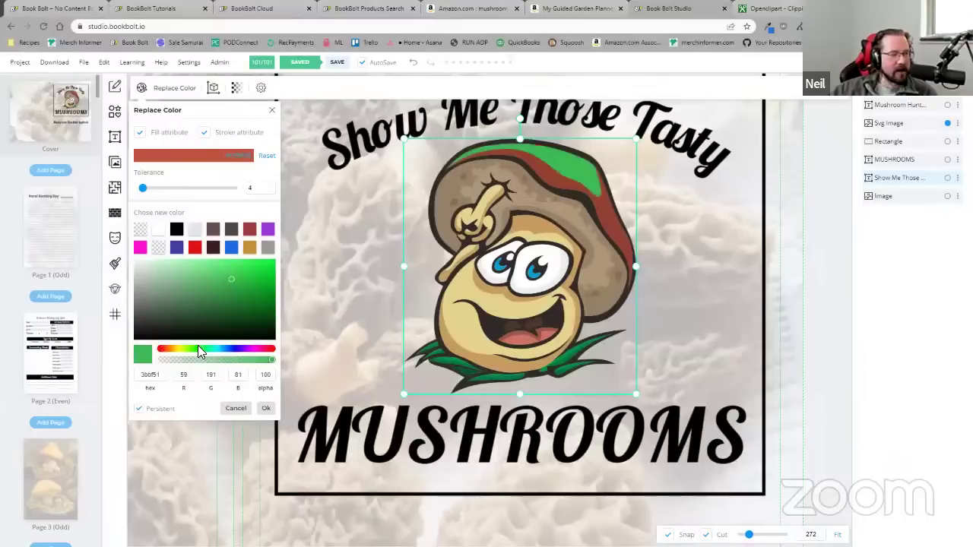
left_click(236, 282)
mouse_move(237, 286)
left_mouse_down()
mouse_move(225, 287)
mouse_move(235, 291)
left_mouse_up()
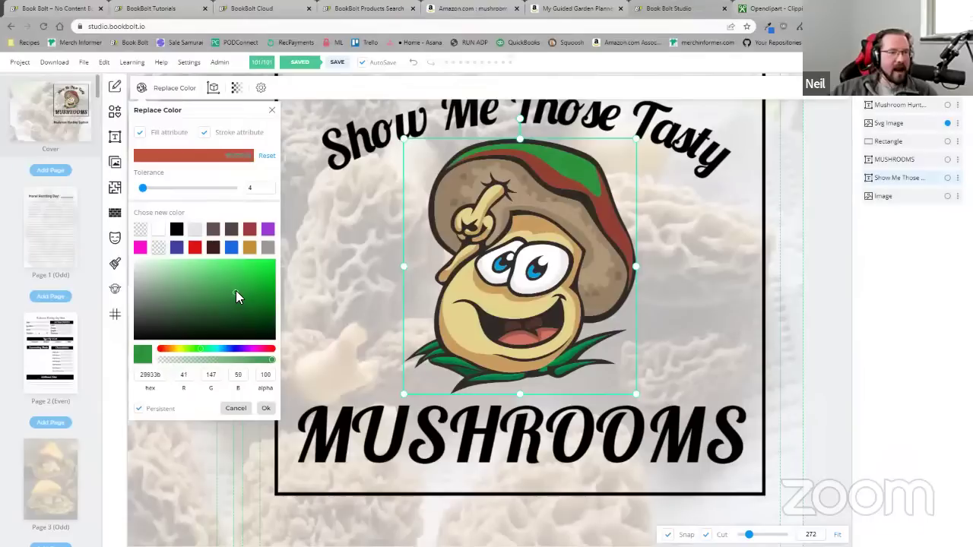
left_click(265, 408)
- Replace the darker red shading of the mushroom's cap with magenta ff08d6
left_click(152, 171)
left_click(608, 212)
left_click(141, 248)
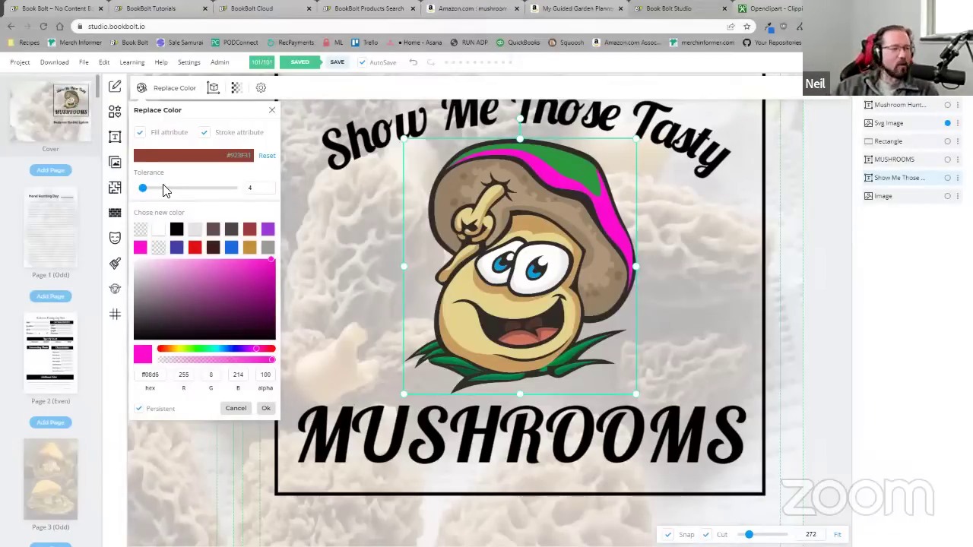
left_click(266, 408)
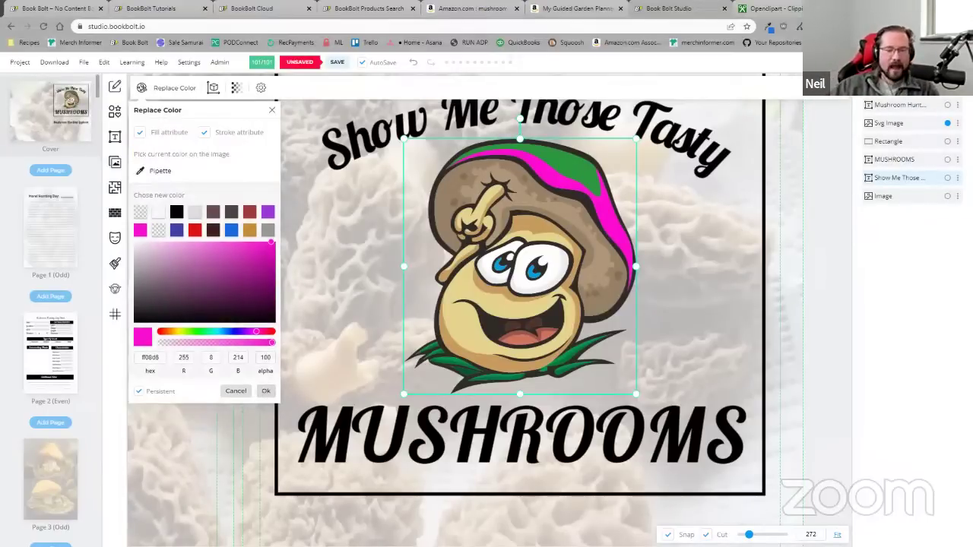
left_click(837, 535)
left_click(715, 263)
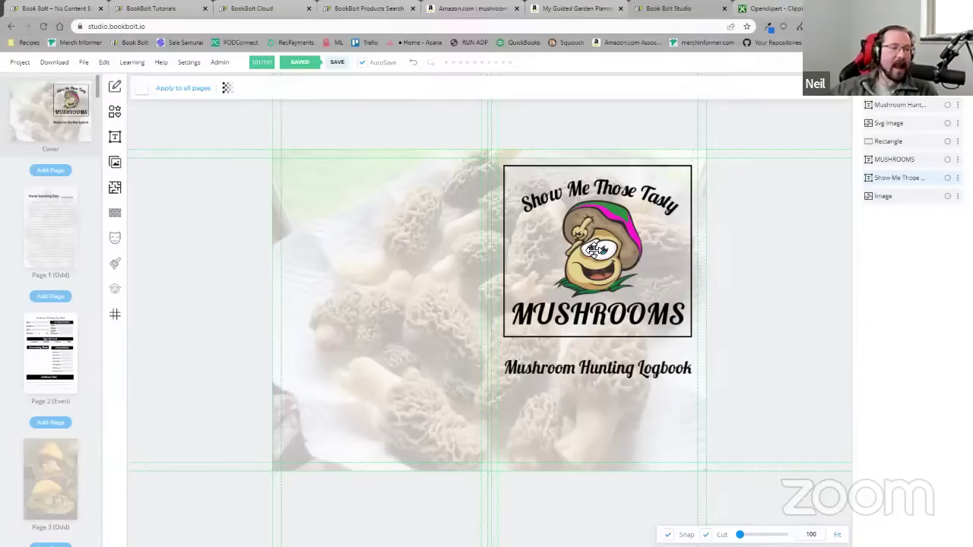
- Shrink the morel background photo slightly and reposition it so it covers the whole cover out to the bleed edges
left_click(406, 308)
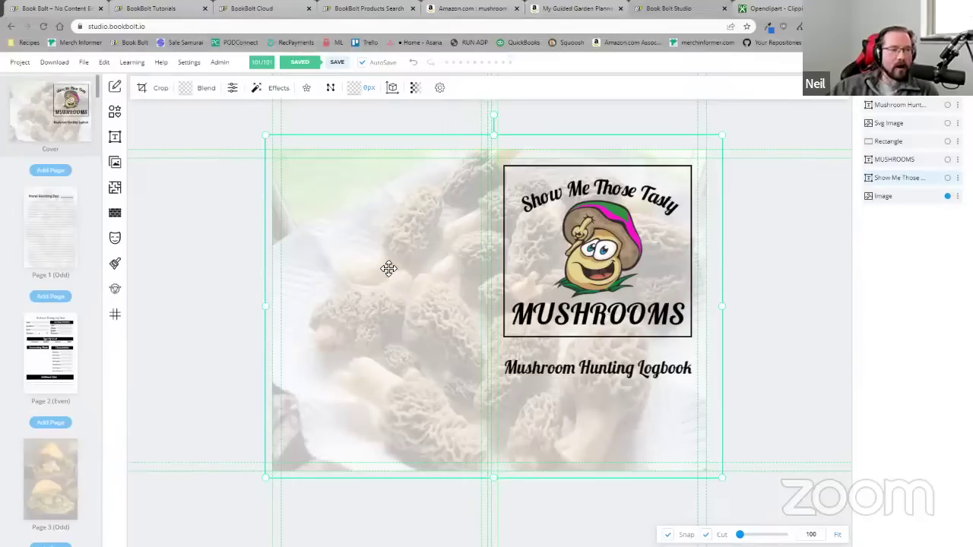
mouse_move(269, 478)
left_mouse_down()
mouse_move(284, 464)
mouse_move(266, 477)
left_mouse_up()
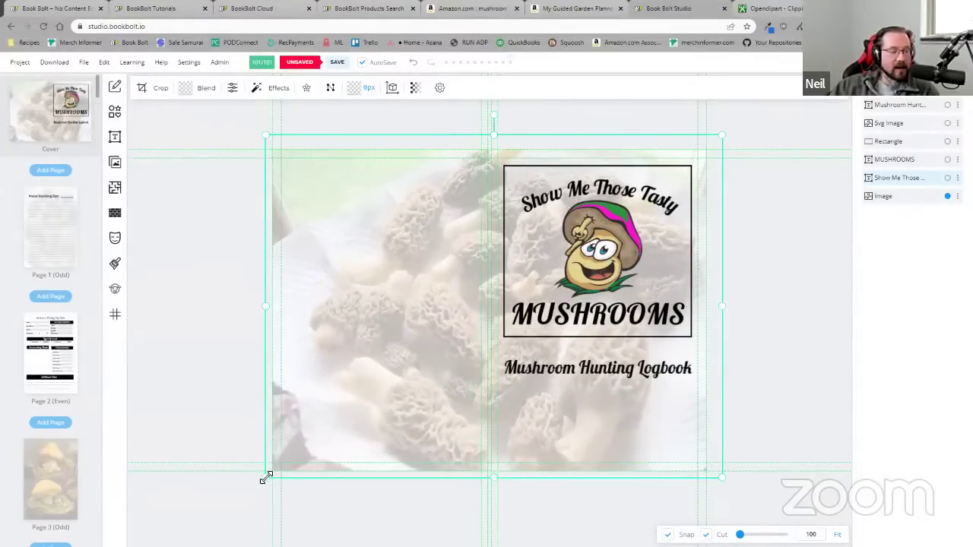
scroll(266, 477, "up", 5)
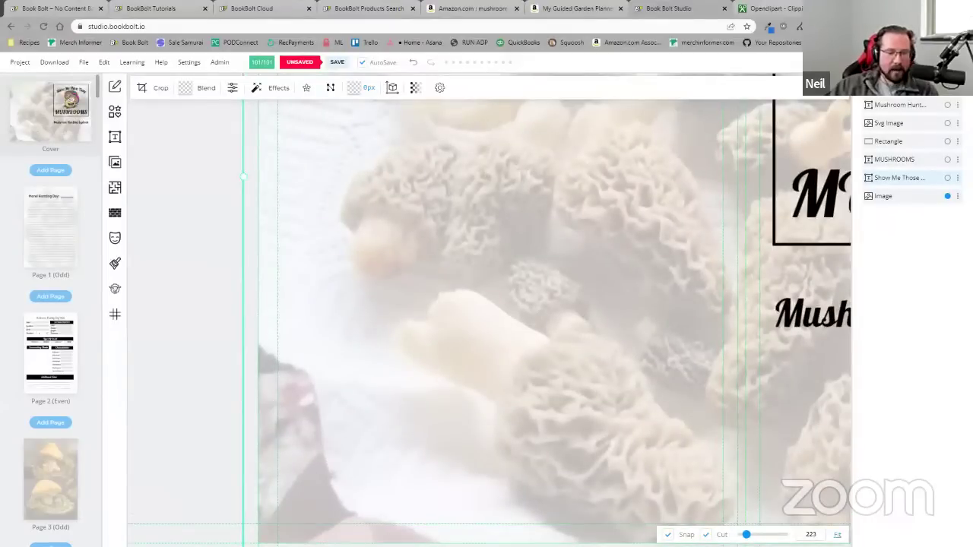
scroll(443, 433, "down", 5)
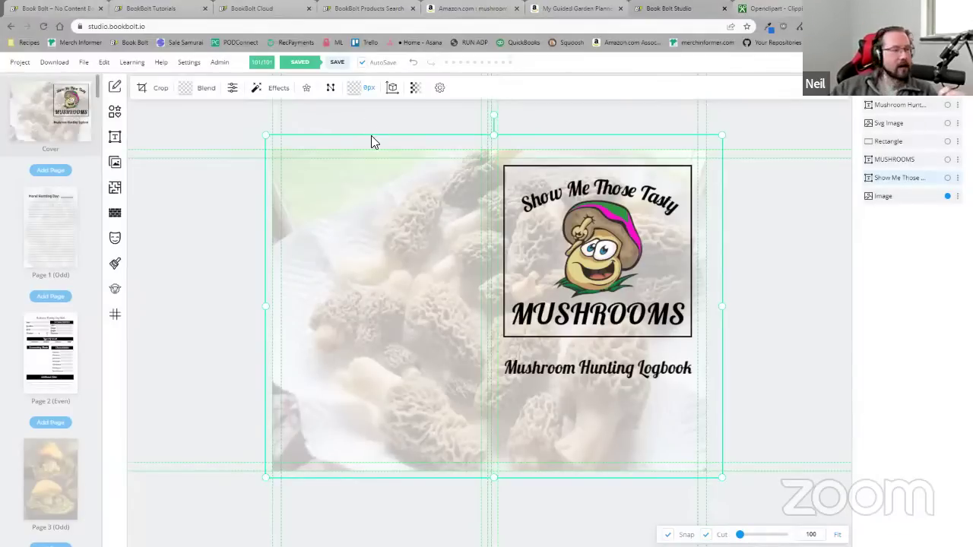
left_click_drag(268, 134, 271, 138)
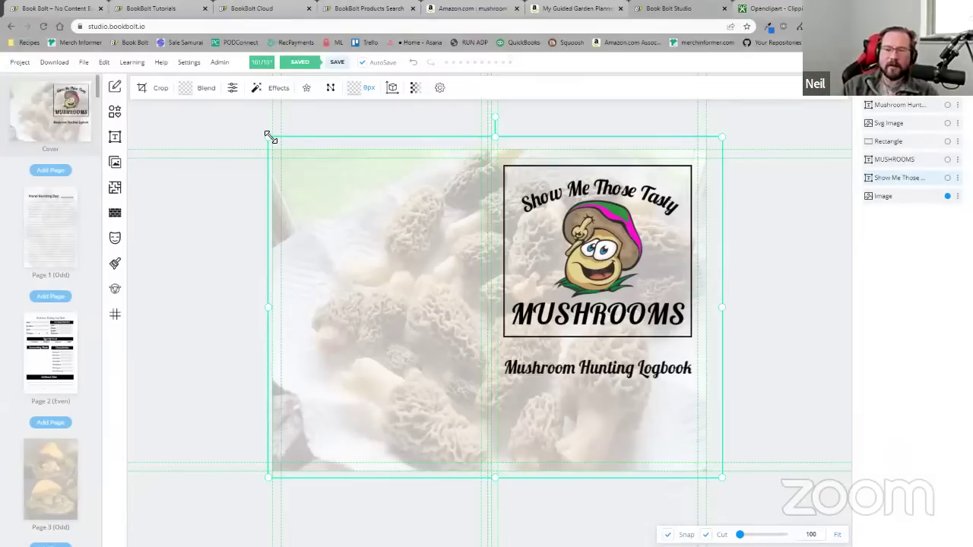
left_click_drag(369, 218, 373, 216)
scroll(271, 239, "up", 3)
scroll(293, 191, "down", 1)
scroll(275, 122, "up", 4)
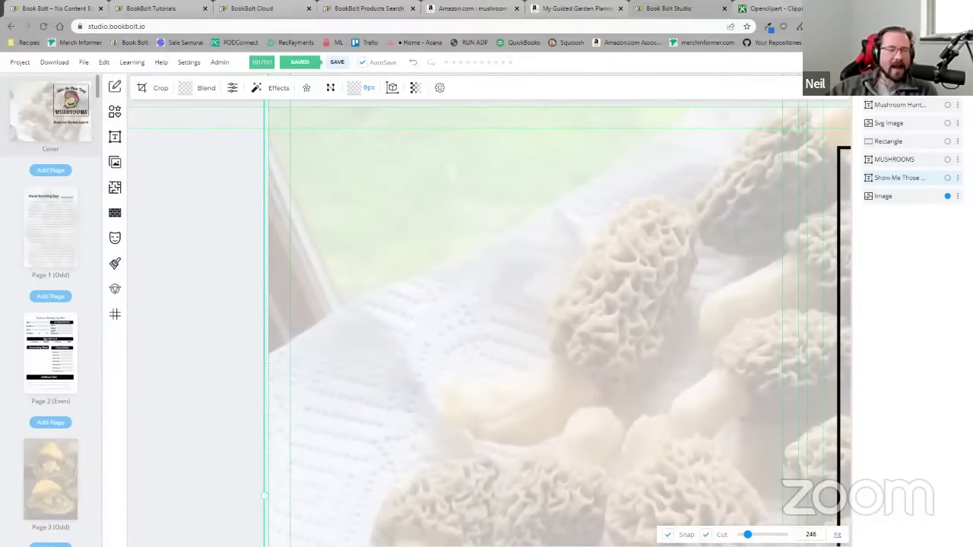
scroll(489, 323, "down", 5)
- Raise the morel background photo's opacity to 89
left_click(415, 88)
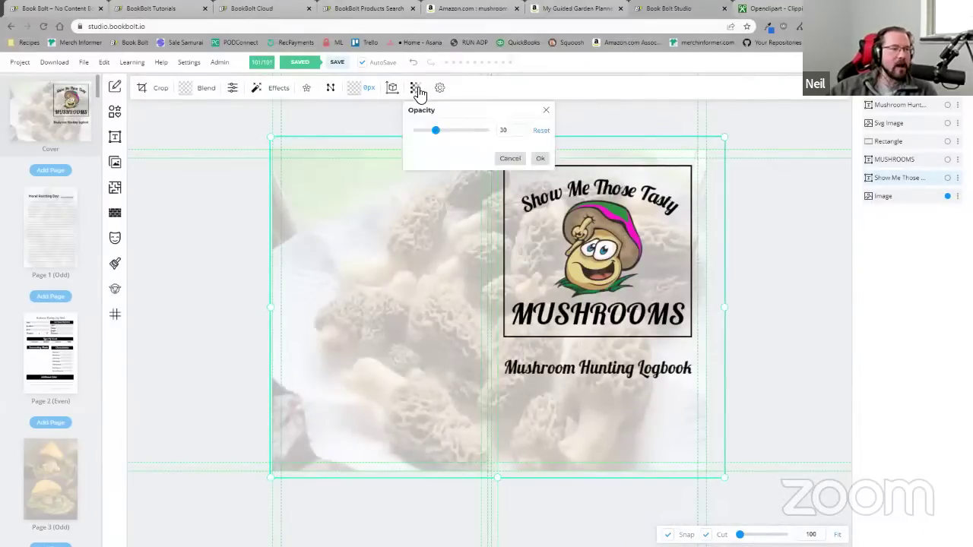
left_click_drag(434, 130, 484, 132)
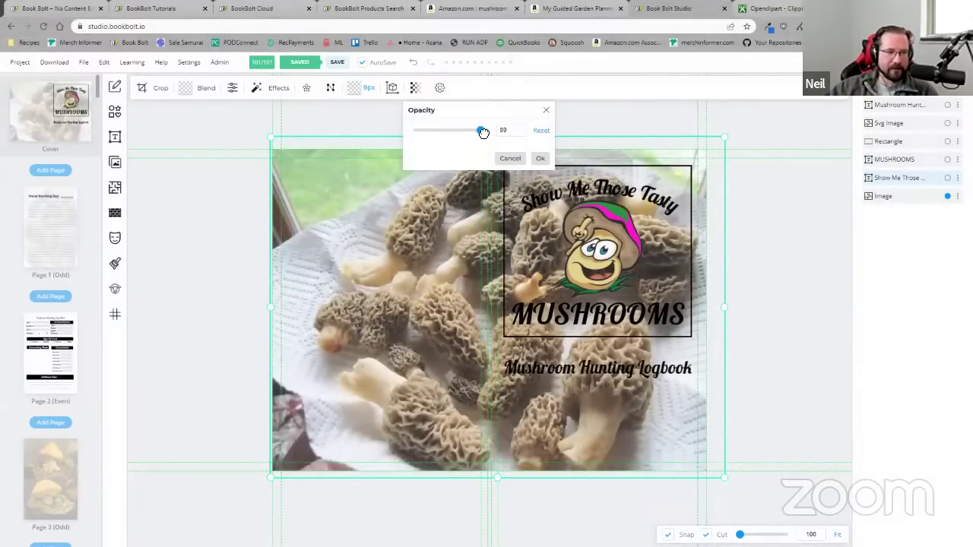
left_click(541, 159)
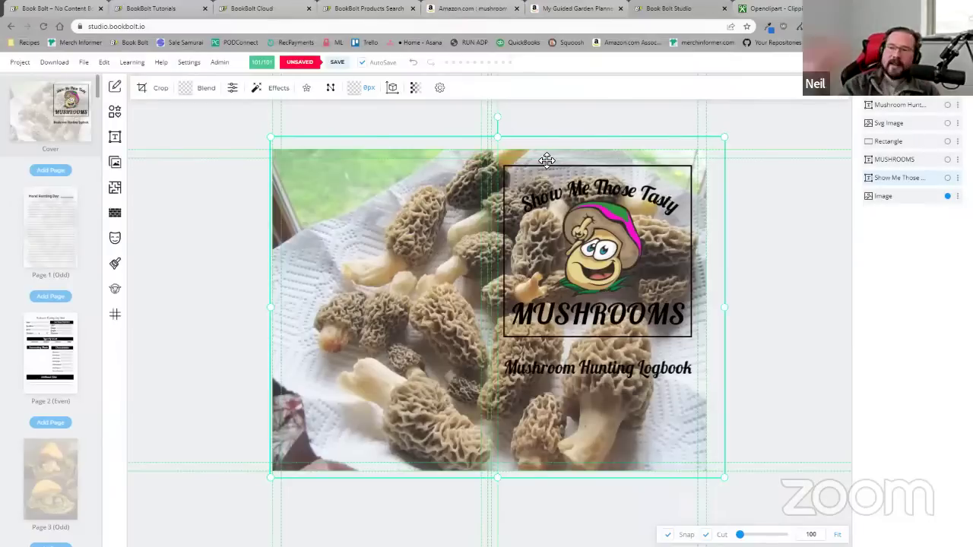
- Add a black rectangle as a banner across the front cover's width, over the Mushroom Hunting Logbook text
left_click(115, 111)
left_click(148, 120)
left_click_drag(667, 354, 744, 279)
left_click_drag(669, 279, 738, 367)
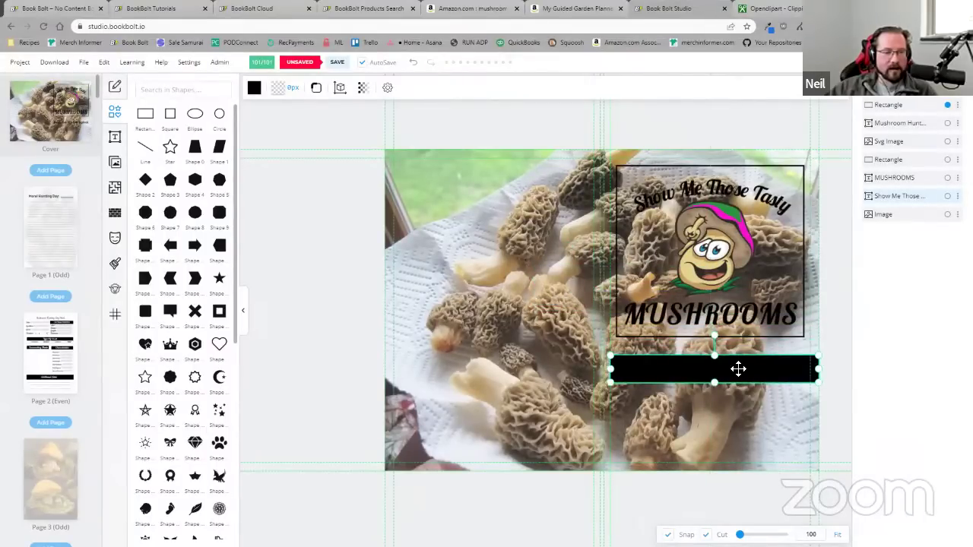
left_click_drag(699, 370, 700, 371)
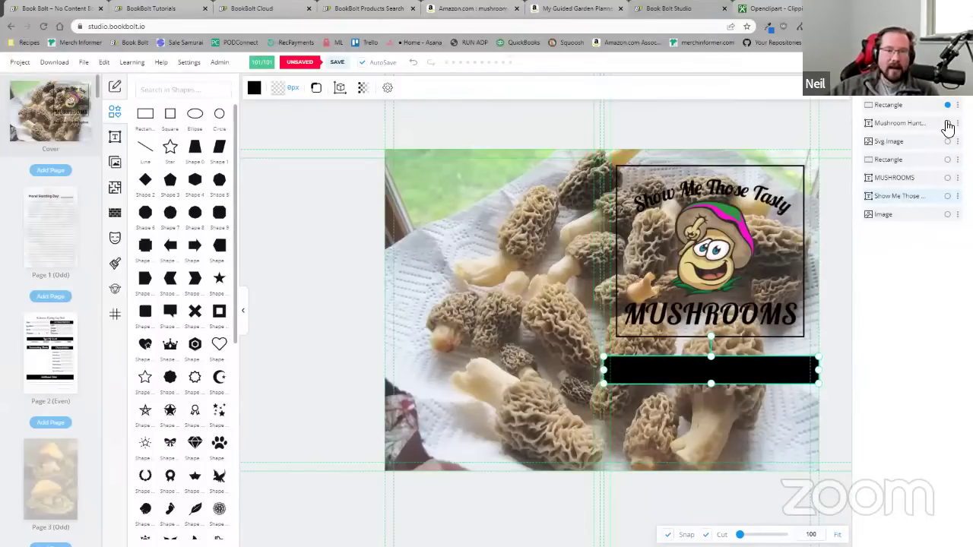
- Colour the Mushroom Hunting Logbook text white, bring it in front of the black banner and centre it there
left_click(908, 123)
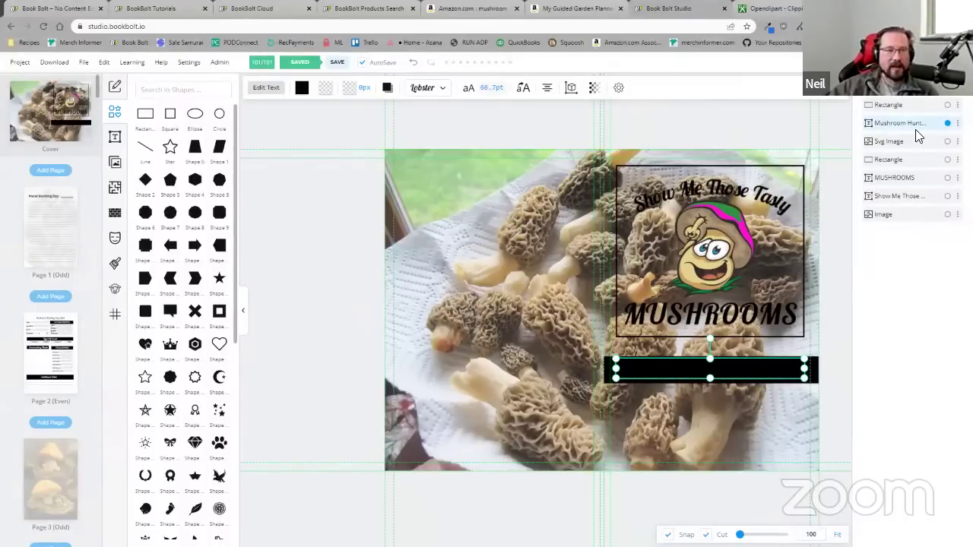
left_click(302, 92)
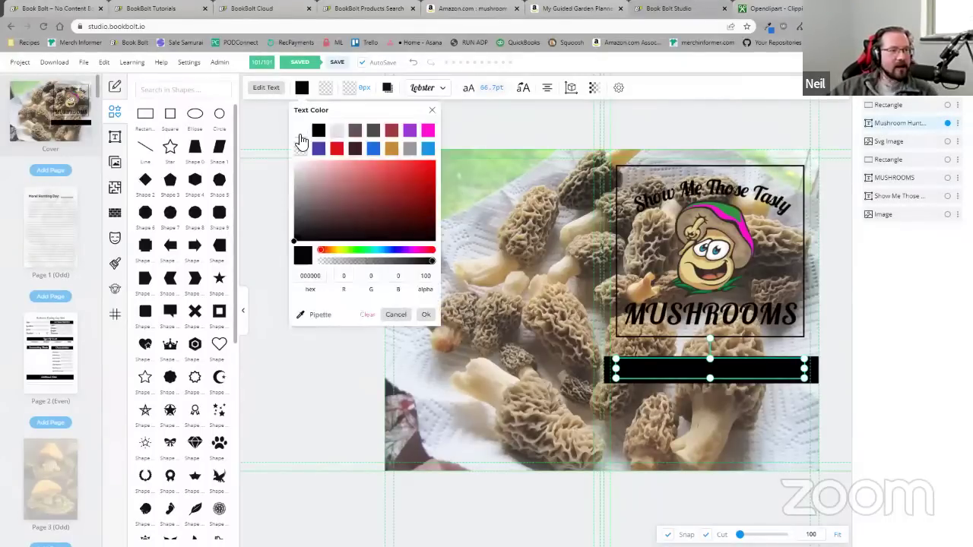
left_click(302, 137)
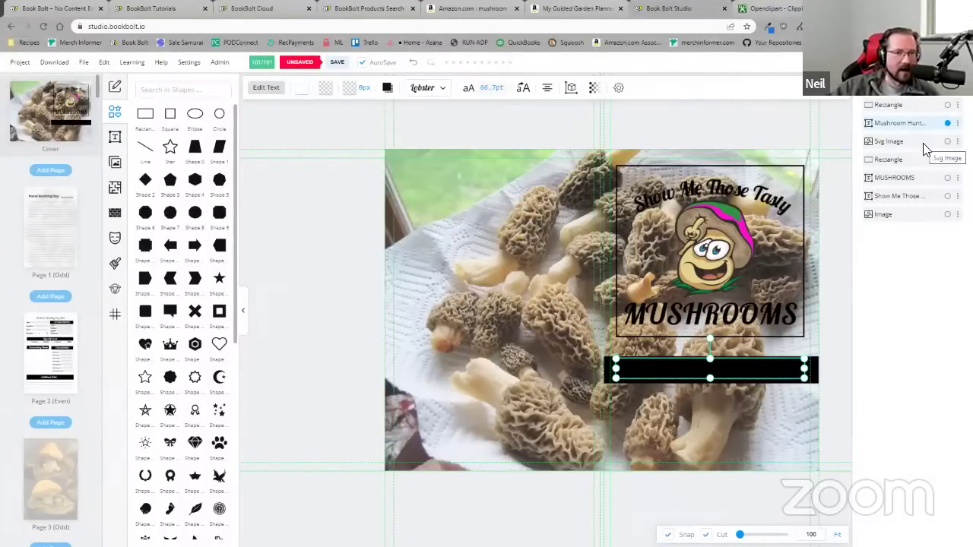
left_click_drag(920, 123, 922, 104)
left_click(700, 371)
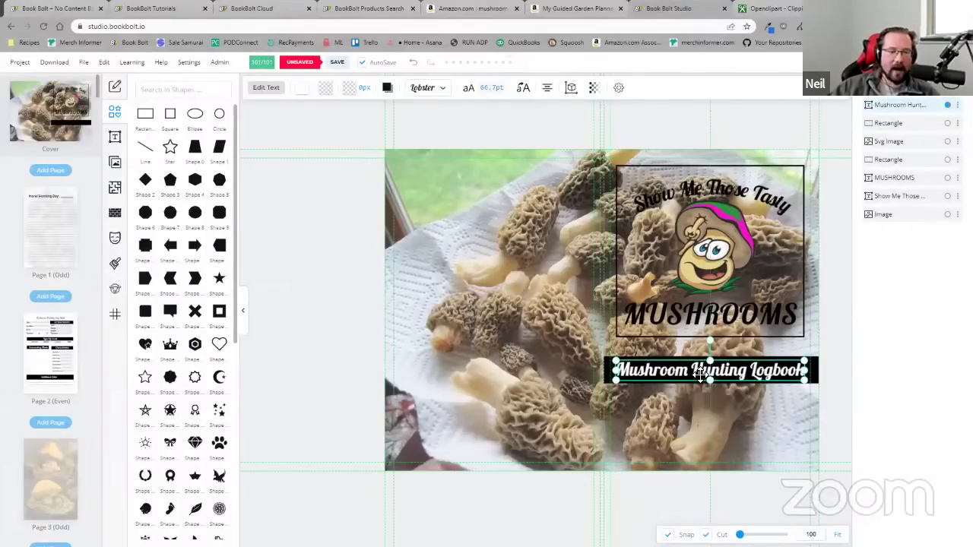
scroll(722, 388, "up", 2)
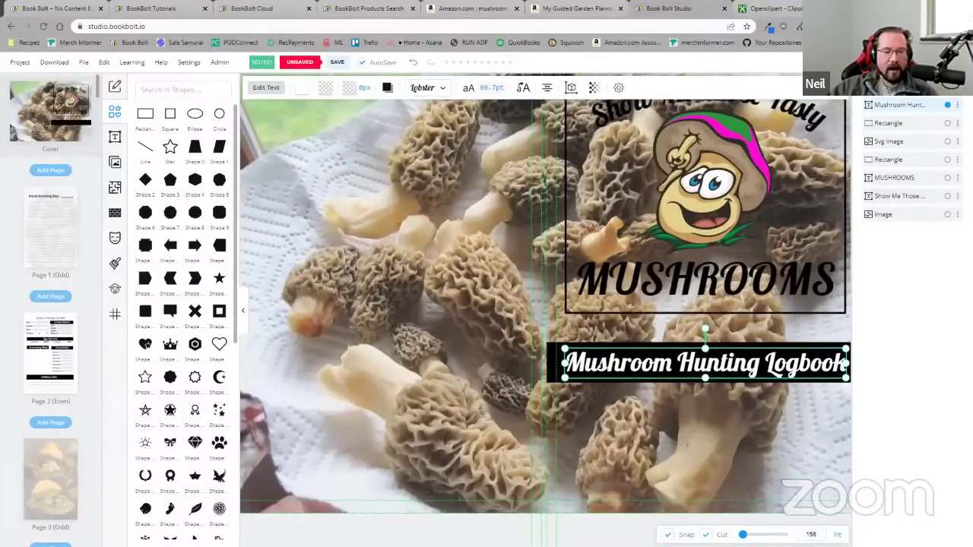
scroll(721, 388, "down", 2)
left_click(801, 367)
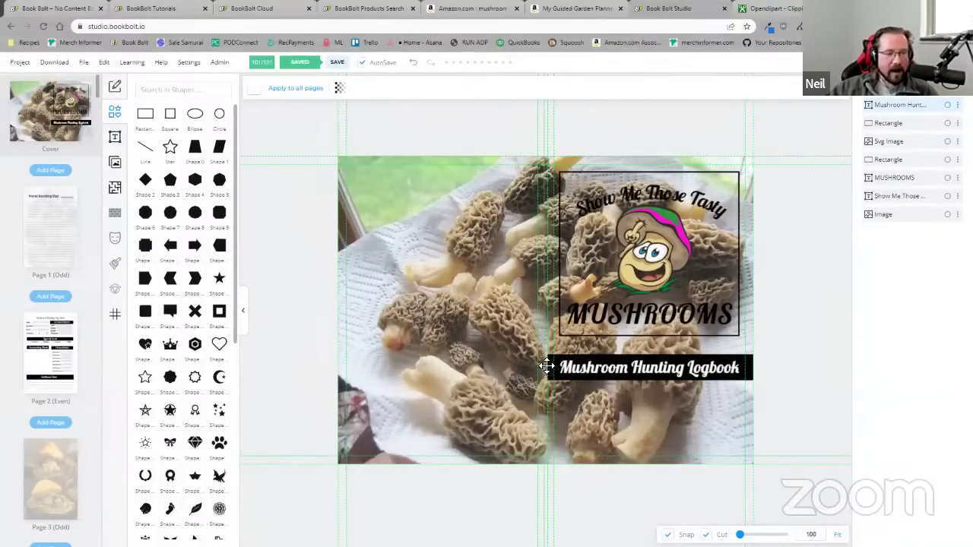
- Move the outlined frame aside onto the back cover and colour the Show Me Those Tasty and MUSHROOMS text white
scroll(549, 368, "up", 4)
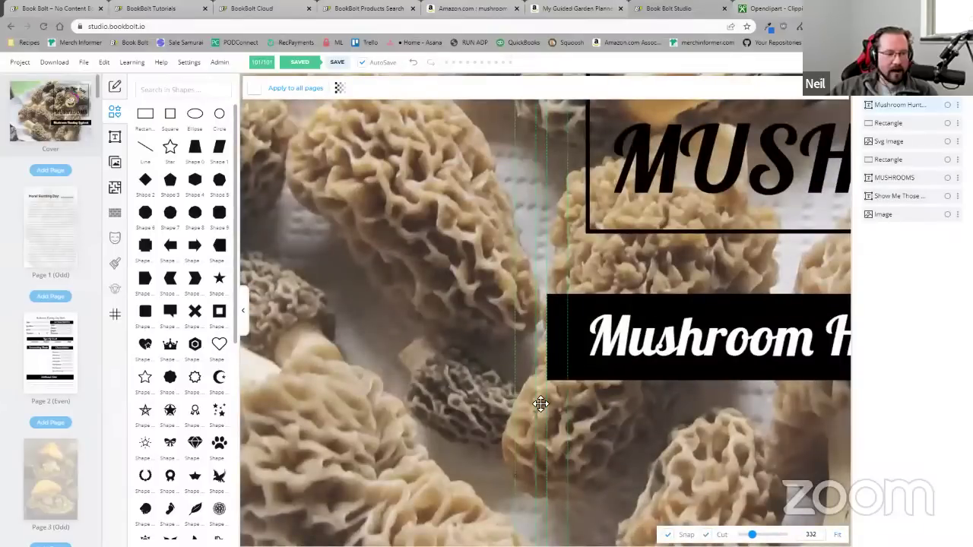
left_click(837, 535)
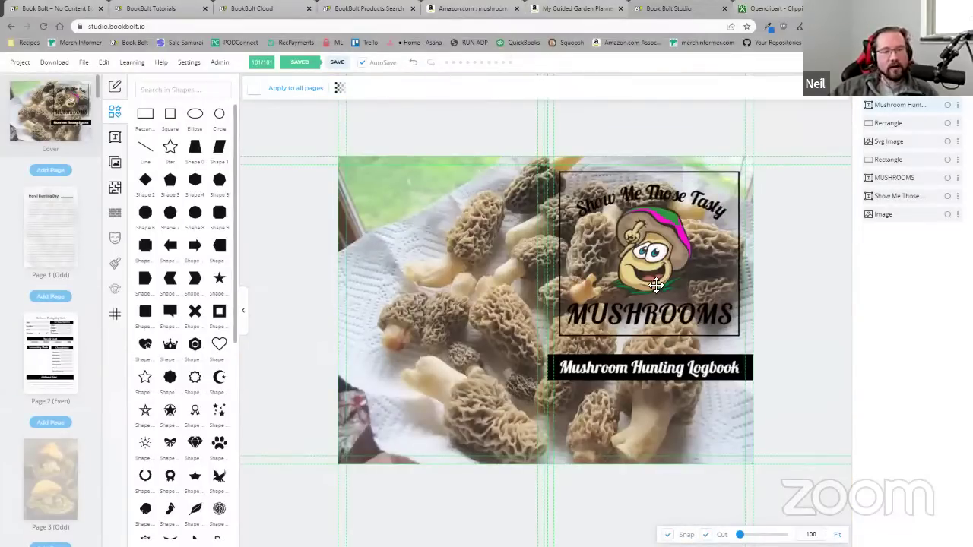
left_click(671, 304)
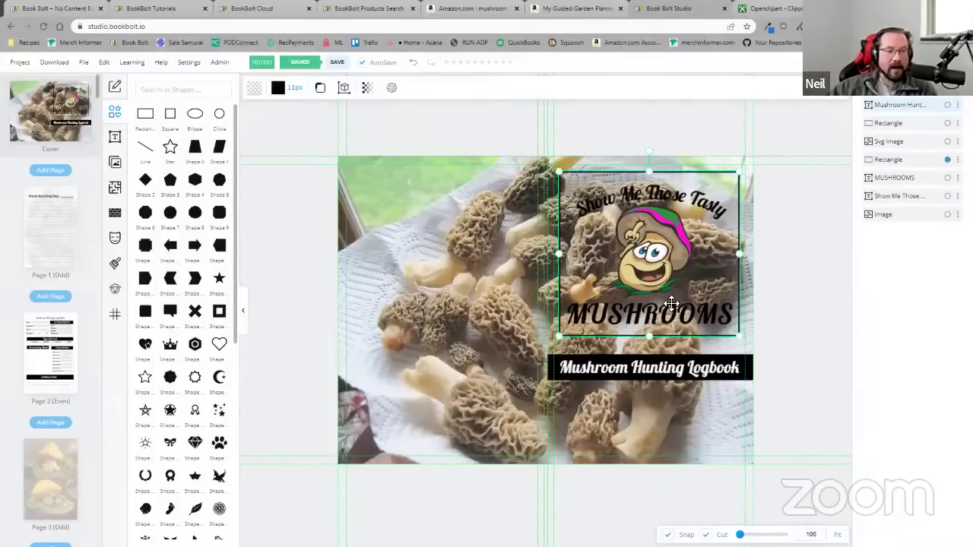
left_click_drag(600, 206, 360, 221)
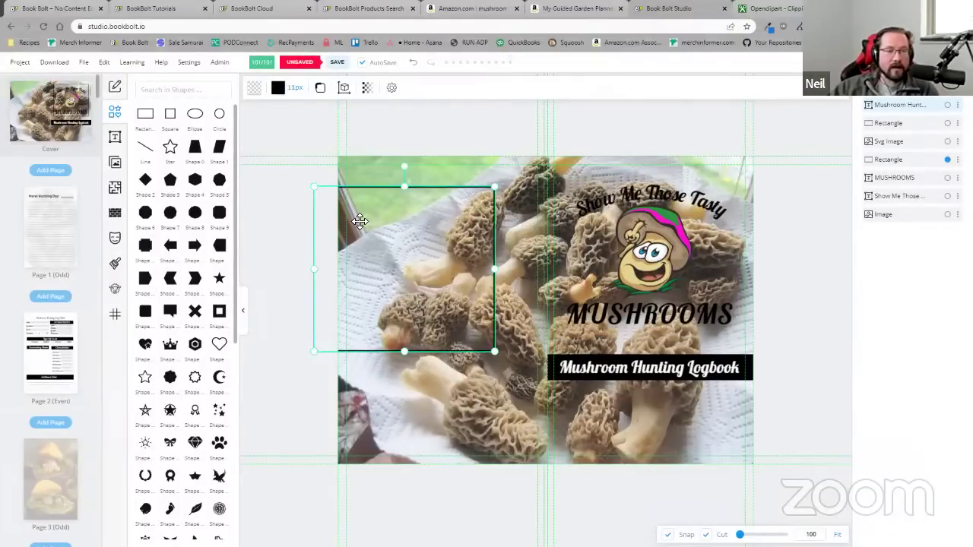
left_click(621, 199)
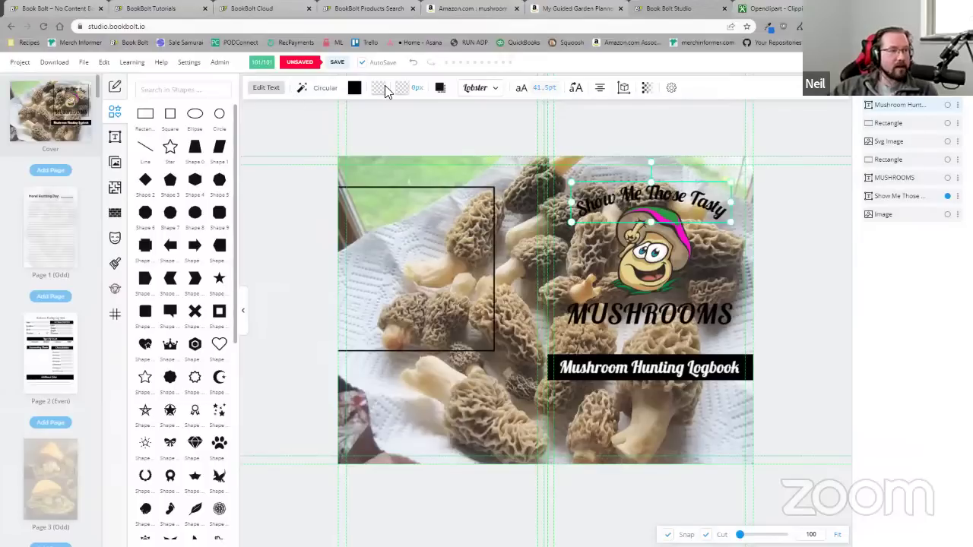
left_click(354, 88)
left_click(370, 130)
key("Tab")
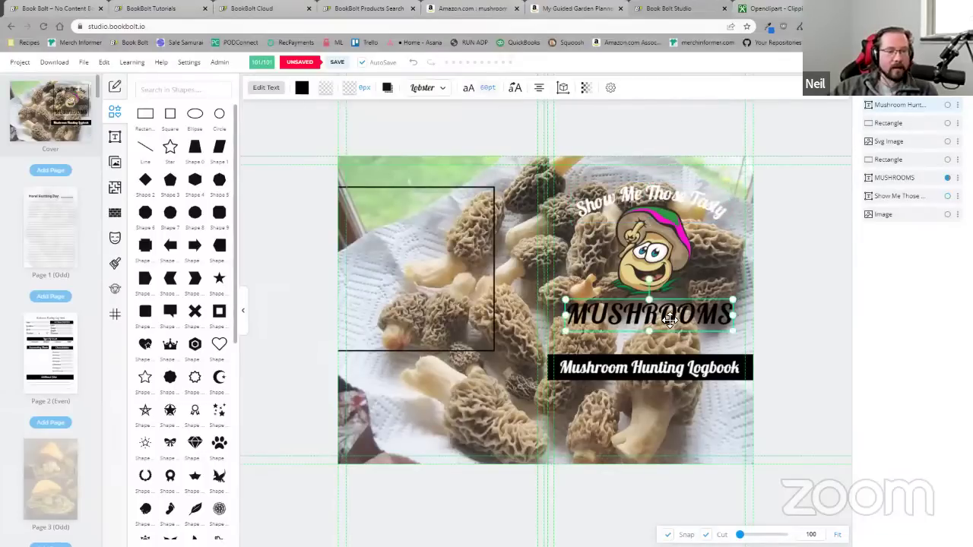
left_click(309, 92)
left_click(316, 131)
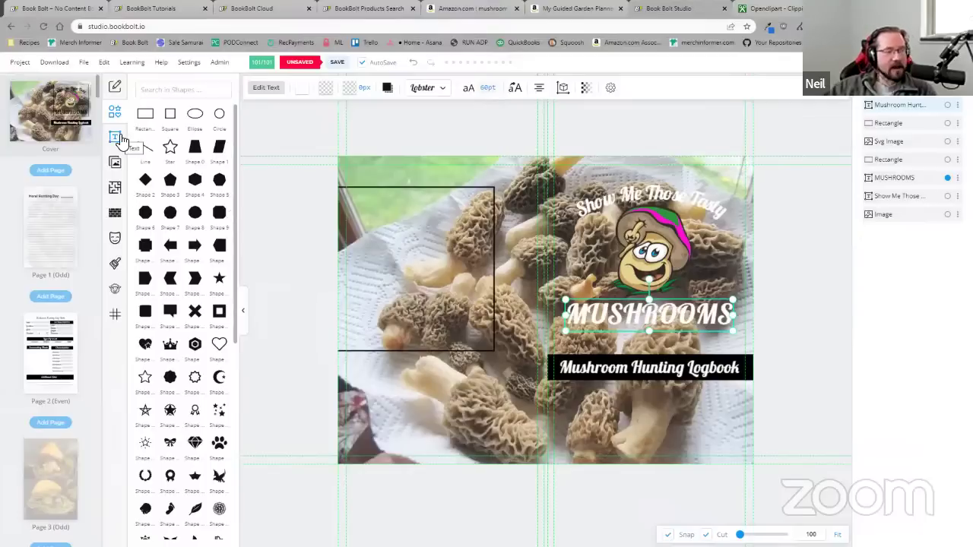
- Move the outlined frame back around the mushroom character and its text on the front cover
left_click(948, 105)
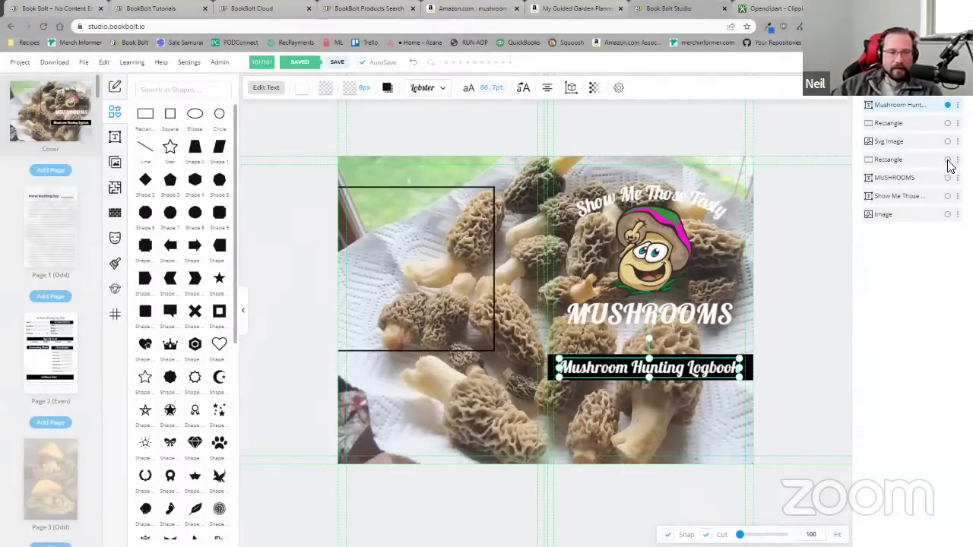
left_click(664, 253)
left_click(441, 247)
left_click_drag(440, 247, 539, 235)
left_click_drag(656, 223, 662, 227)
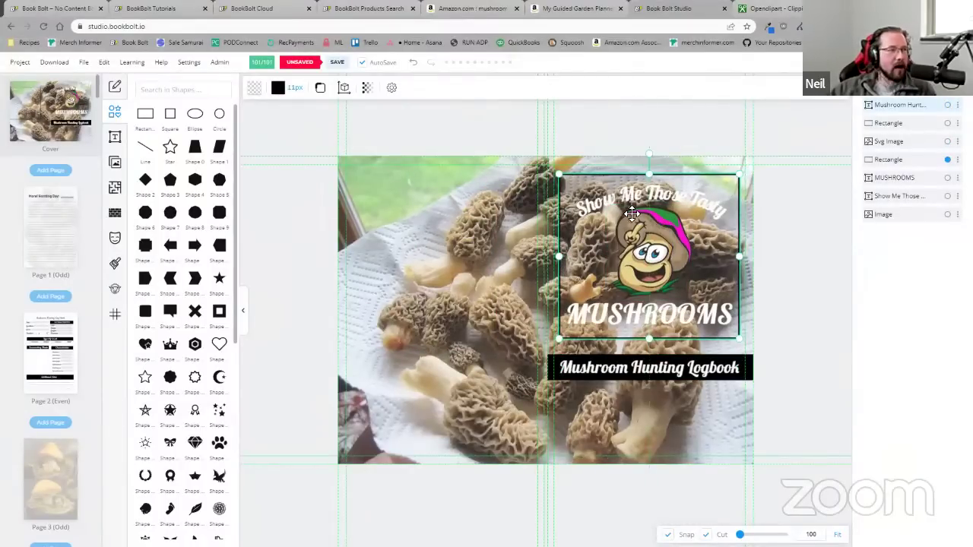
- Fill the frame rectangle with magenta and move it behind the morel background photo in the layer order
left_click(254, 97)
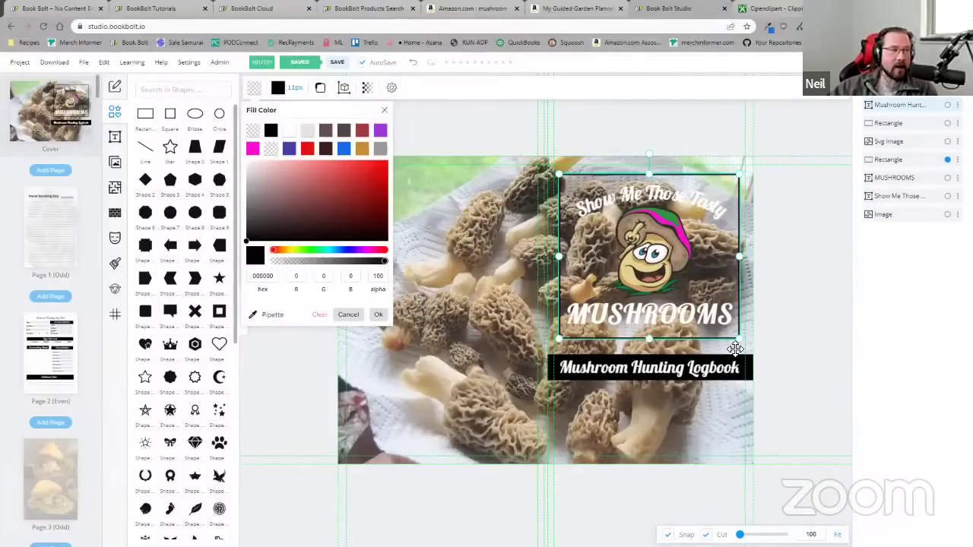
left_click(254, 90)
left_click(254, 90)
left_click(372, 135)
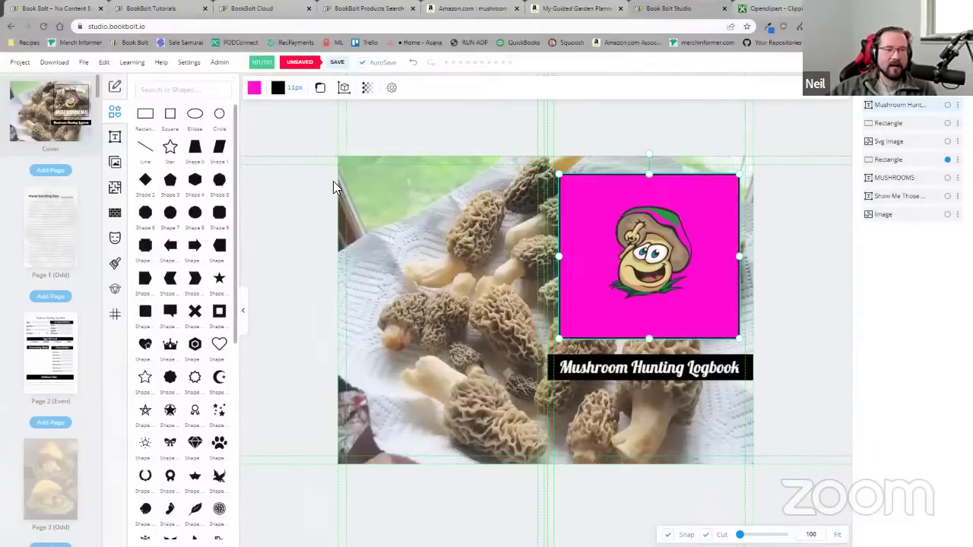
left_click_drag(904, 164, 905, 223)
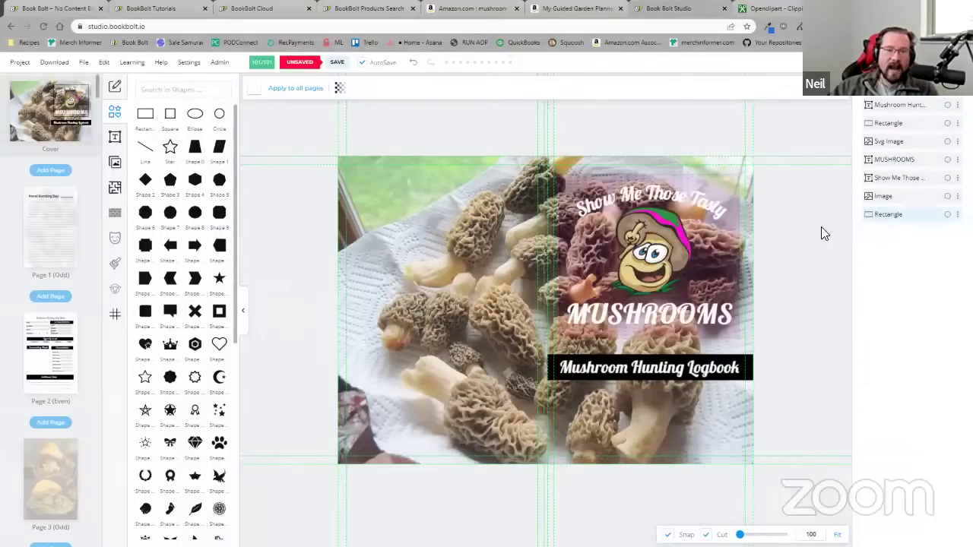
- Delete the frame rectangle that lies behind the morel background photo
right_click(926, 217)
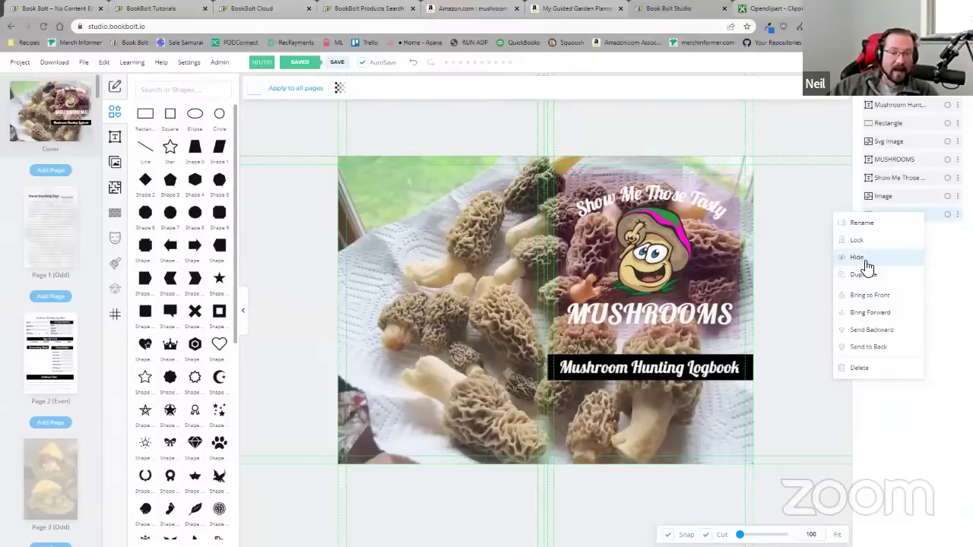
left_click(863, 368)
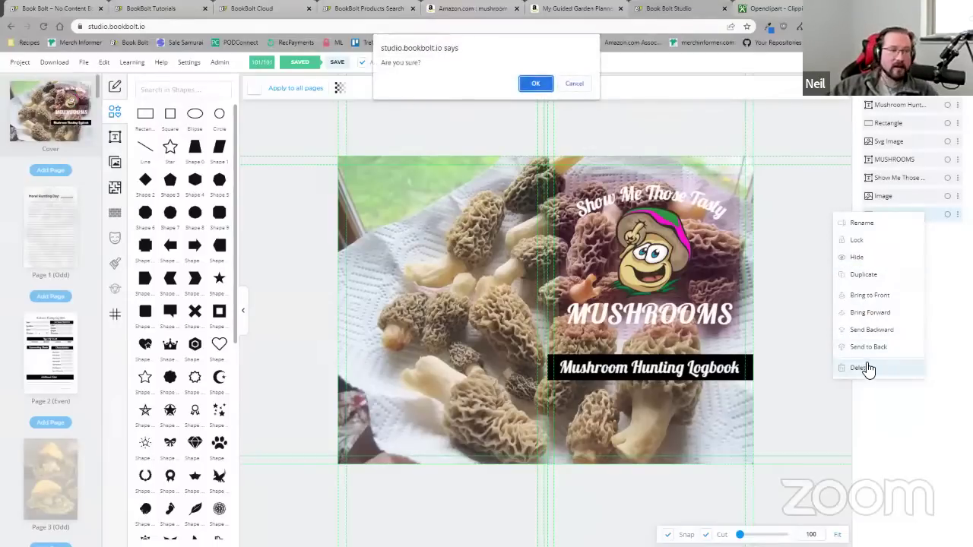
left_click(534, 83)
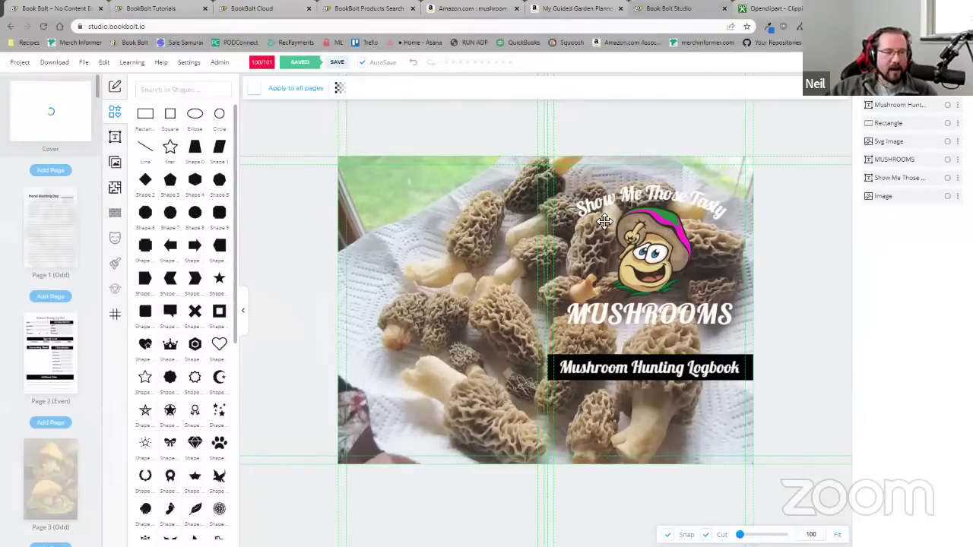
- Add a black rectangle sized around the mushroom character and its text, layered just above the morel background photo
left_click(150, 117)
left_click_drag(540, 288, 628, 199)
left_click_drag(700, 263, 735, 289)
left_click_drag(651, 290, 648, 334)
left_click_drag(567, 254, 566, 257)
left_click_drag(888, 104, 891, 176)
left_click_drag(735, 335, 740, 337)
left_click_drag(566, 256, 561, 256)
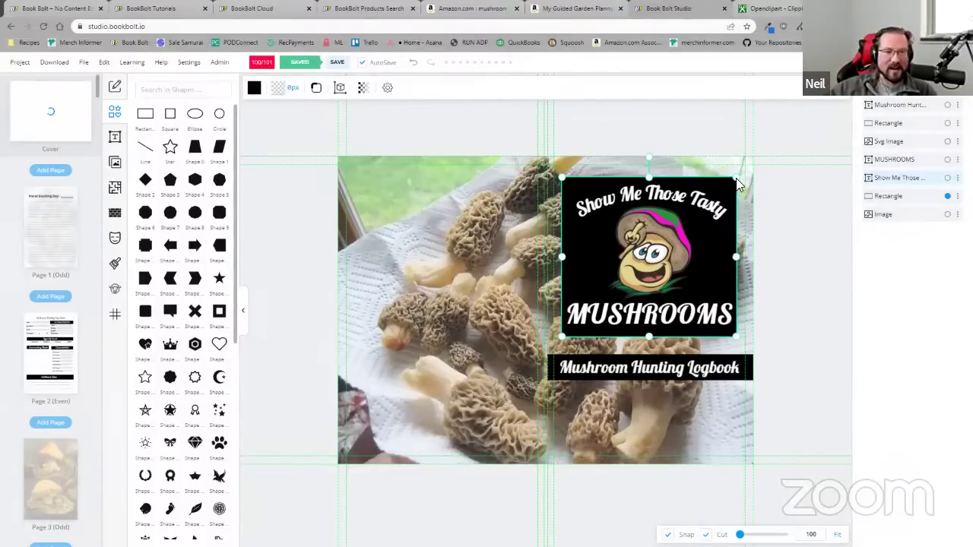
- Lower the alpha of the new rectangle's black fill to 64
left_click(254, 88)
left_click(365, 262)
left_click_drag(365, 263, 346, 263)
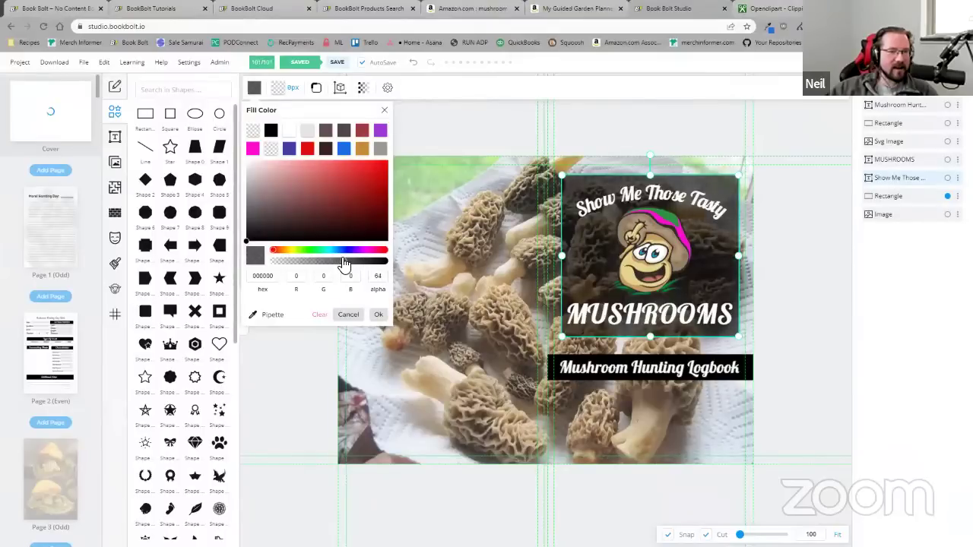
- Add a solid black 4 px stroke to both the Show Me Those Tasty and MUSHROOMS text
left_click(659, 202)
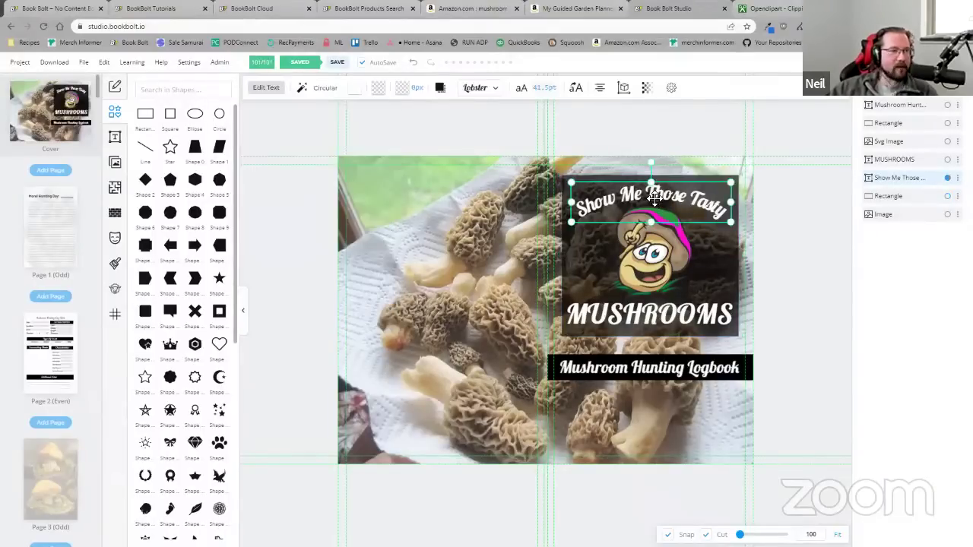
left_click(402, 92)
left_click(419, 177)
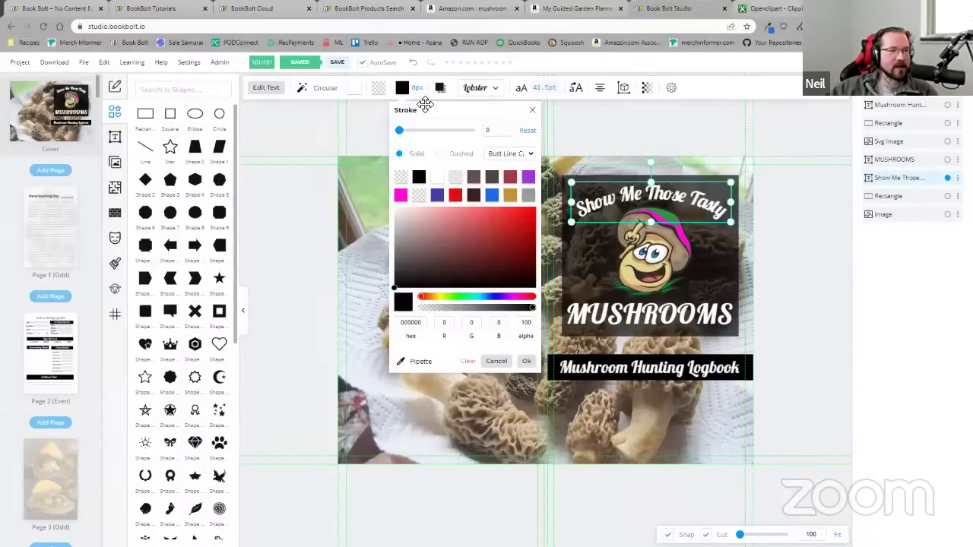
left_click_drag(399, 129, 403, 131)
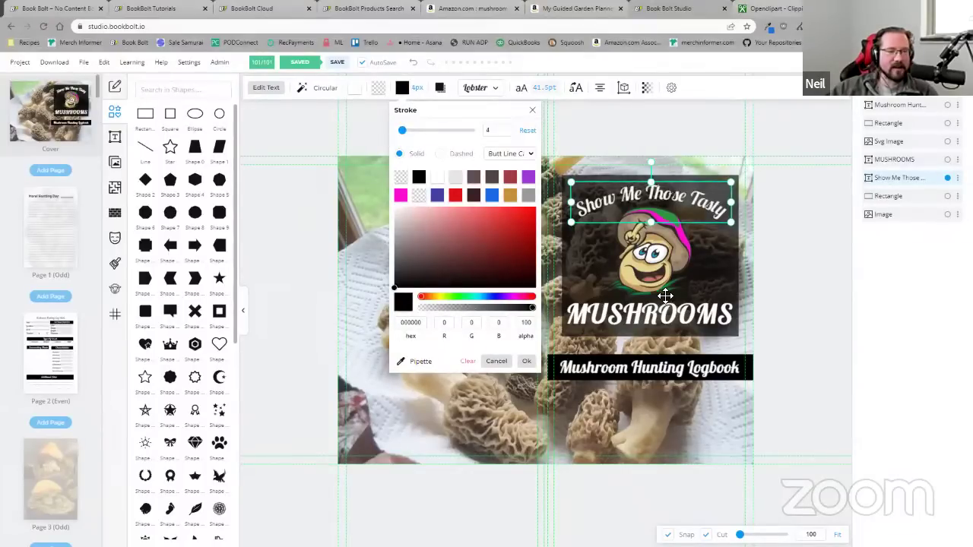
scroll(637, 190, "up", 5)
scroll(637, 189, "down", 4)
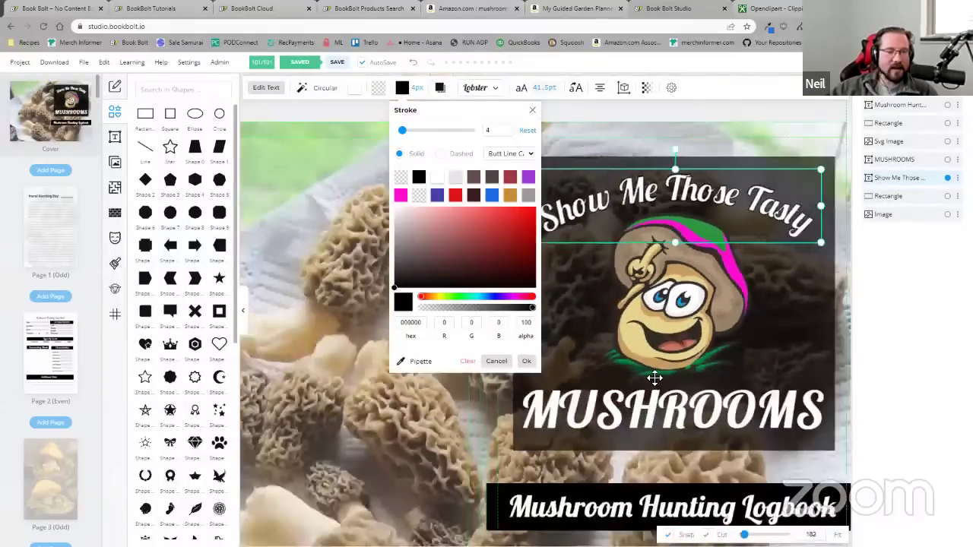
left_click(643, 399)
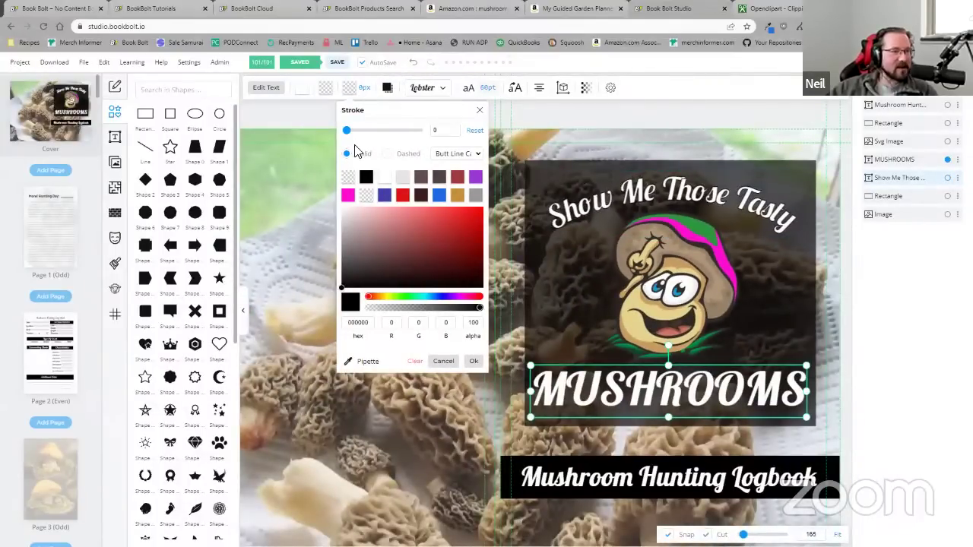
left_click_drag(346, 130, 351, 132)
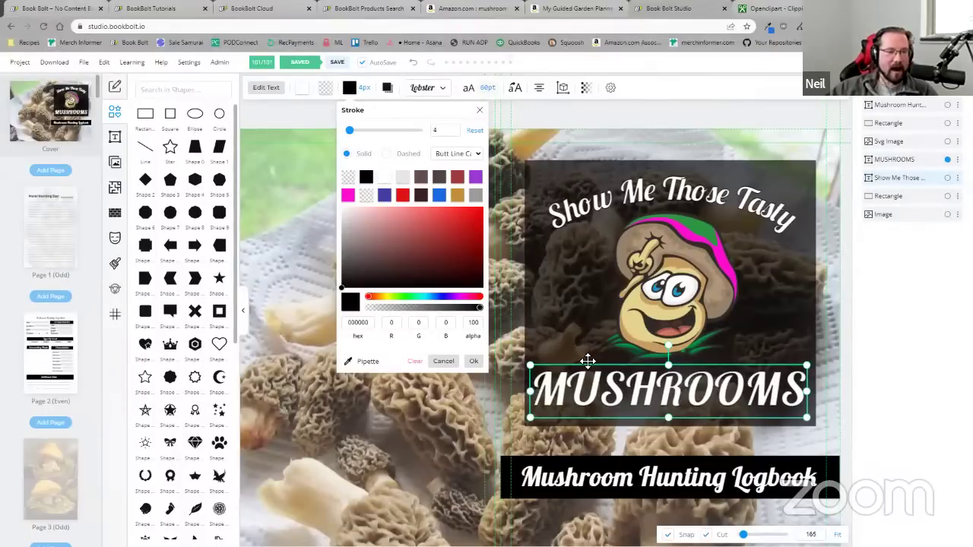
left_click(569, 280)
left_click(363, 91)
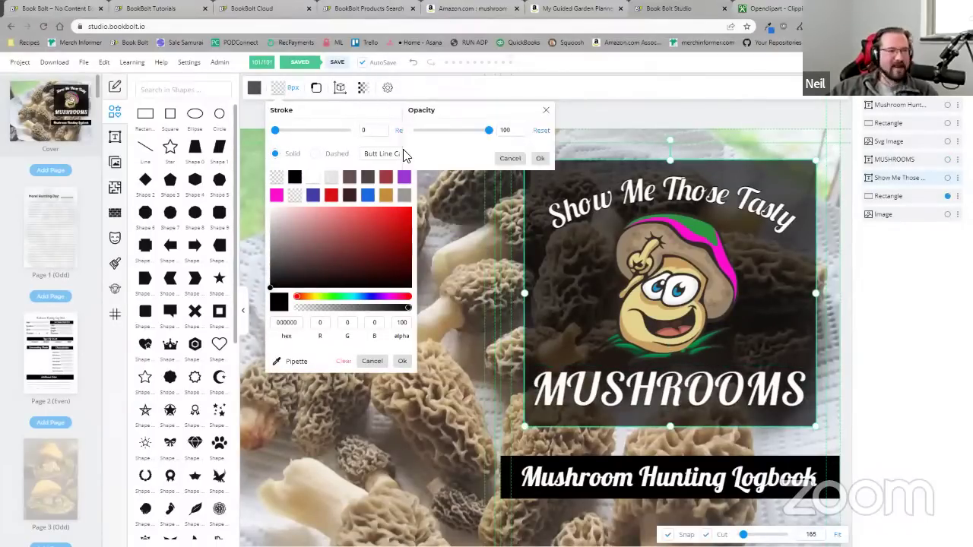
mouse_move(489, 130)
left_mouse_down()
mouse_move(474, 134)
mouse_move(492, 139)
left_mouse_up()
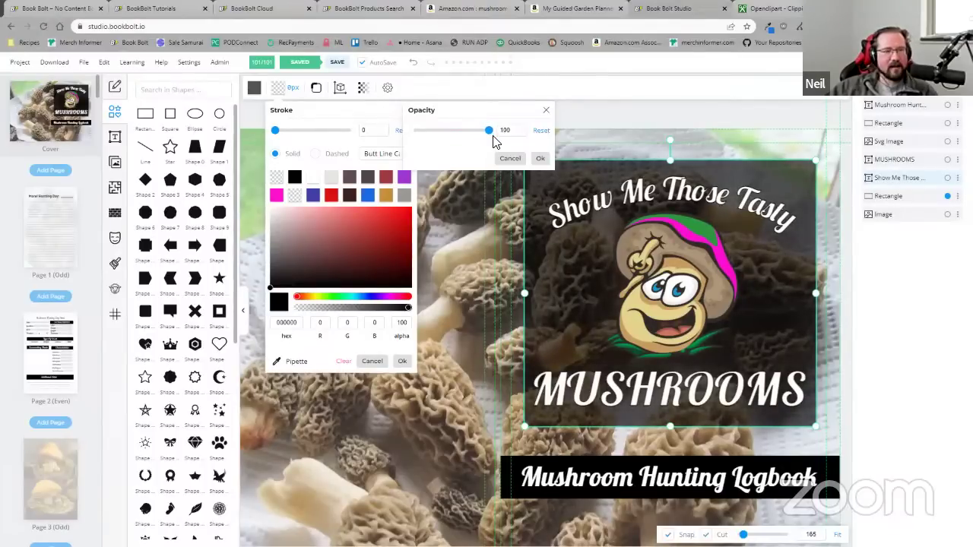
left_click(836, 534)
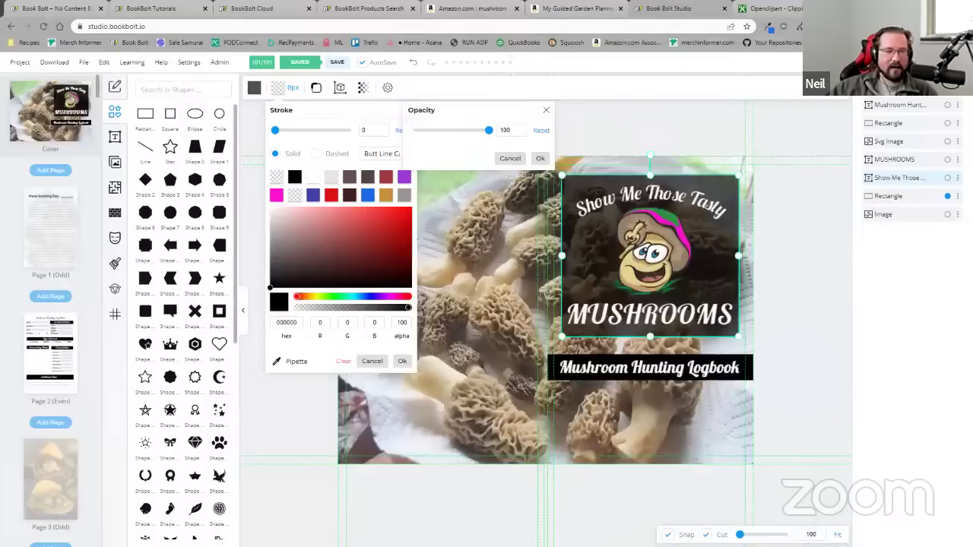
left_click(821, 387)
- Raise the fill alpha of the black rectangle behind the mushroom character until it is nearly opaque, and save the project
left_click(718, 323)
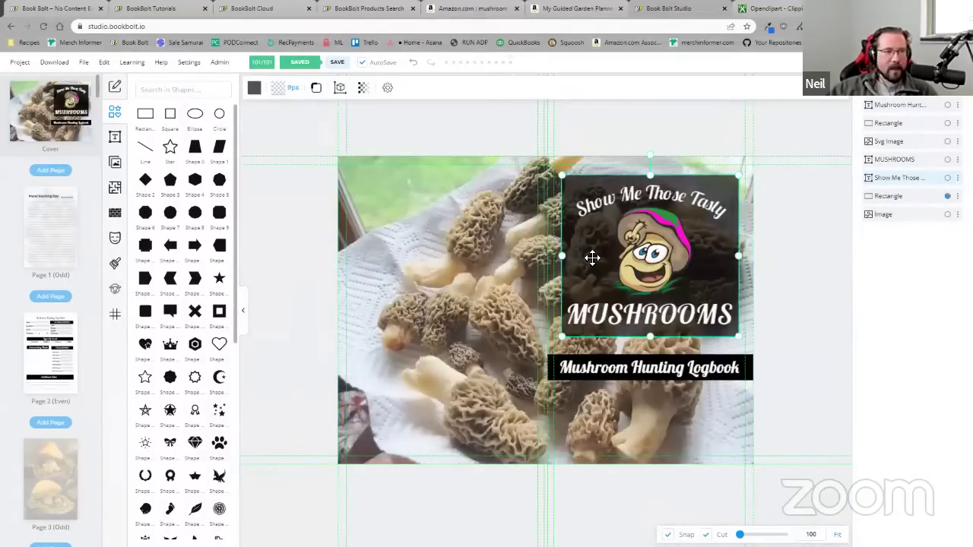
left_click(254, 88)
left_click_drag(348, 262, 372, 263)
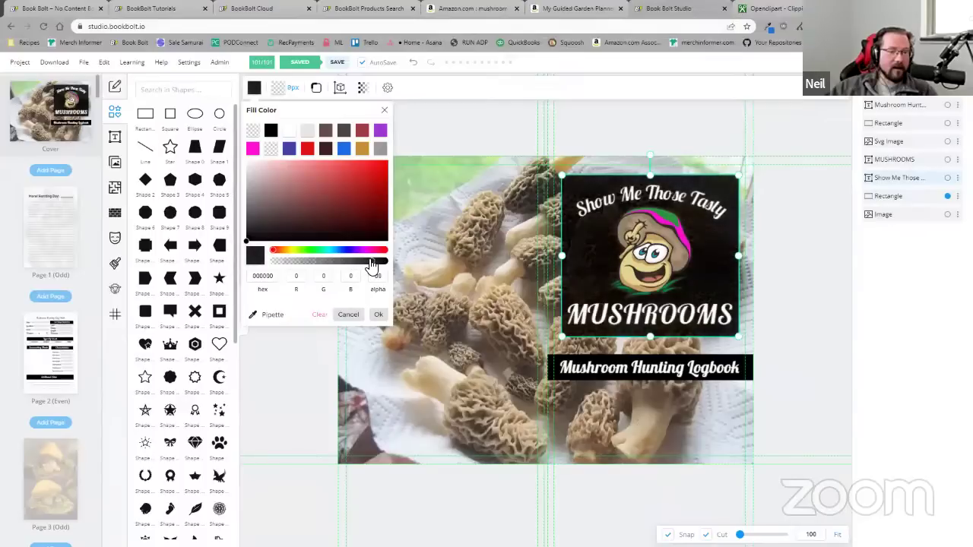
left_click(615, 357)
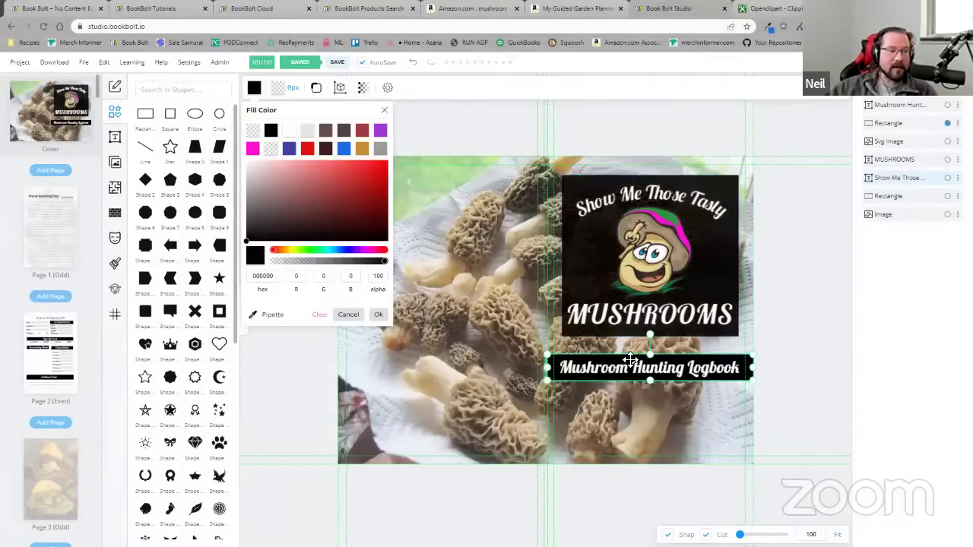
left_click(383, 109)
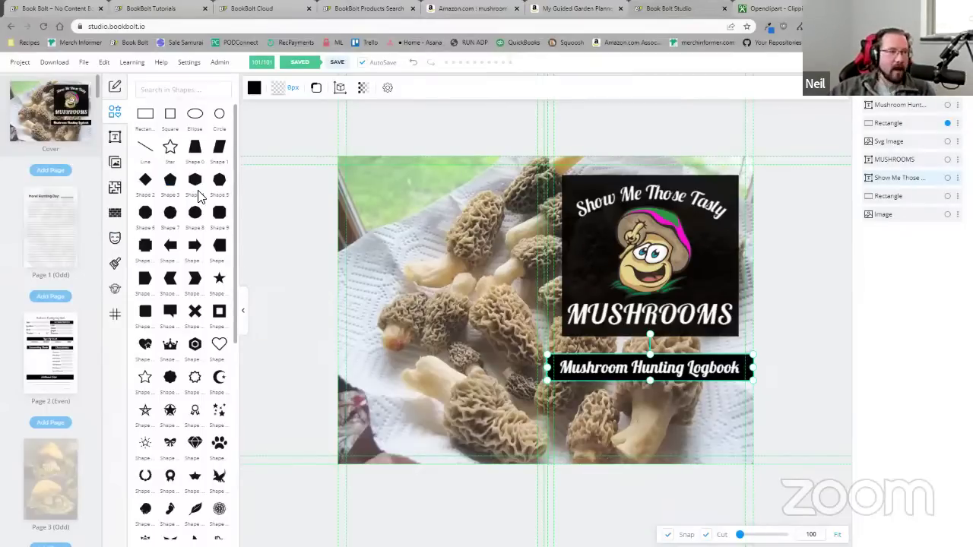
left_click(337, 62)
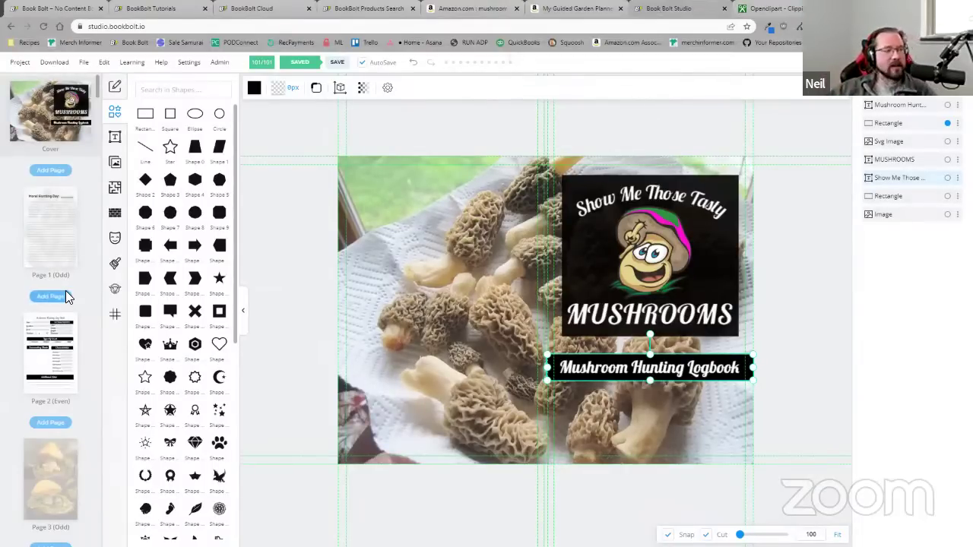
- On page 1, try the morel background image at opacity 68 and set it back to 13
left_click(66, 254)
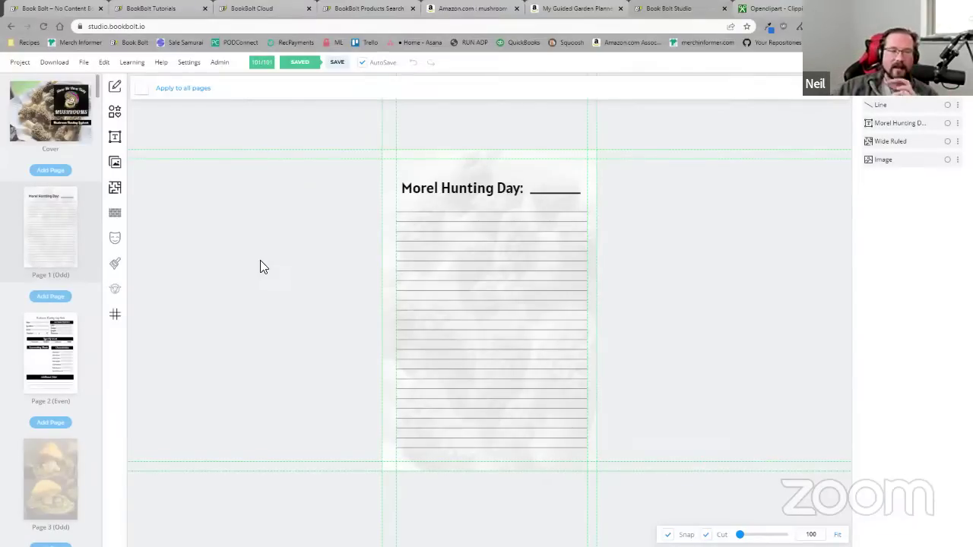
left_click(523, 173)
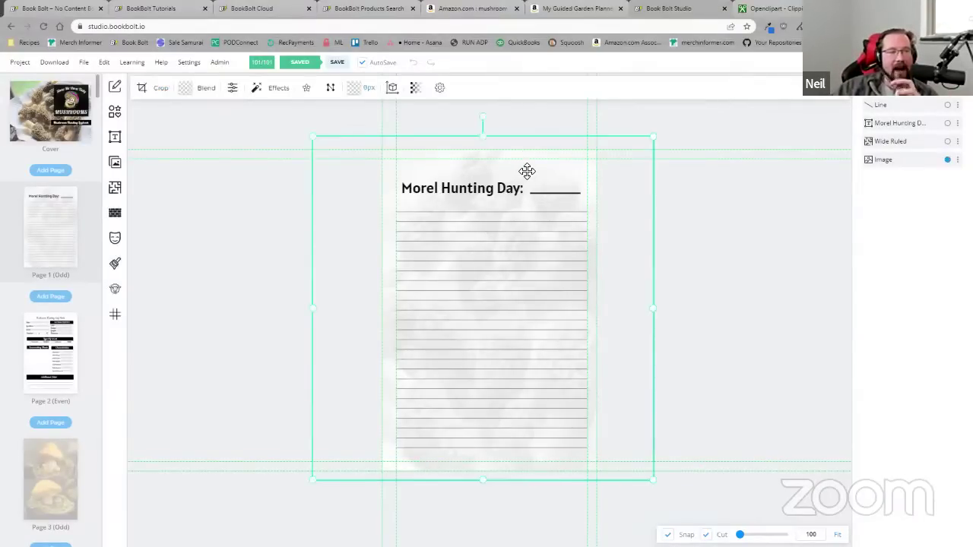
left_click(406, 88)
left_click_drag(421, 131, 467, 134)
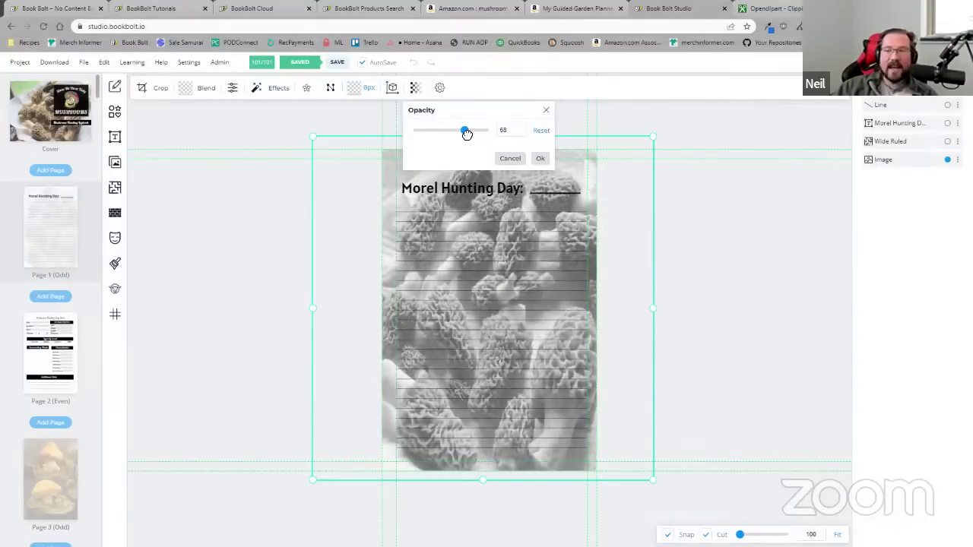
left_click_drag(467, 134, 423, 131)
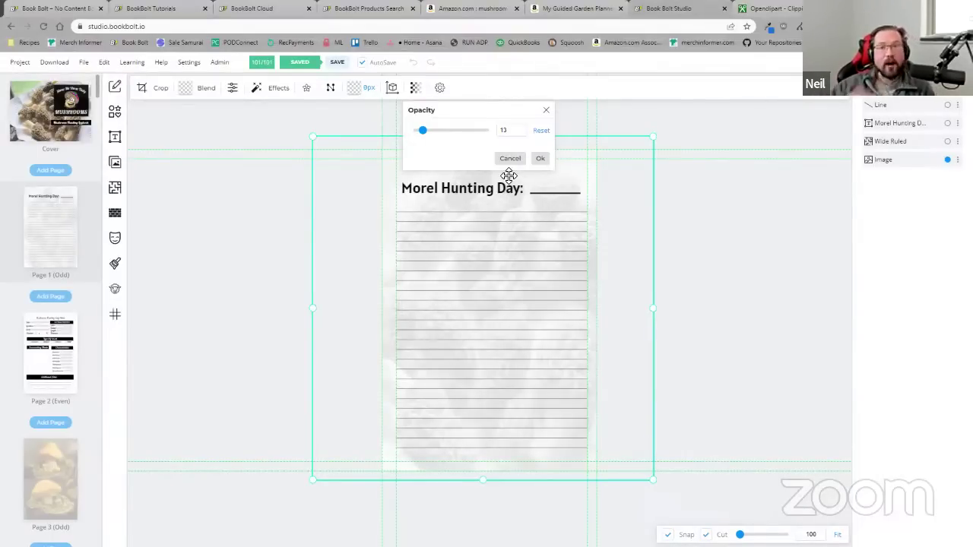
- Close the opacity settings and review the page 2 mushroom hunting log layout and its layers, returning to page 1
left_click(546, 110)
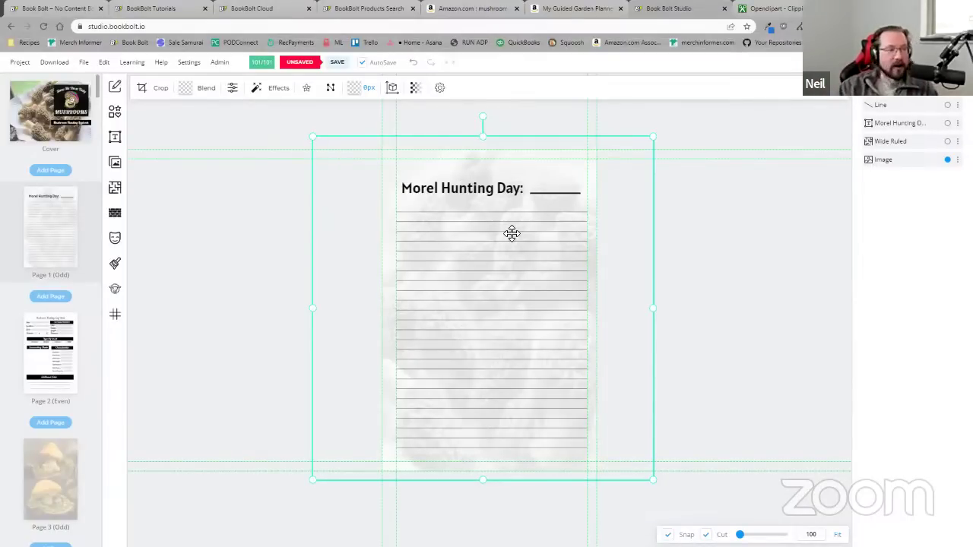
left_click(47, 364)
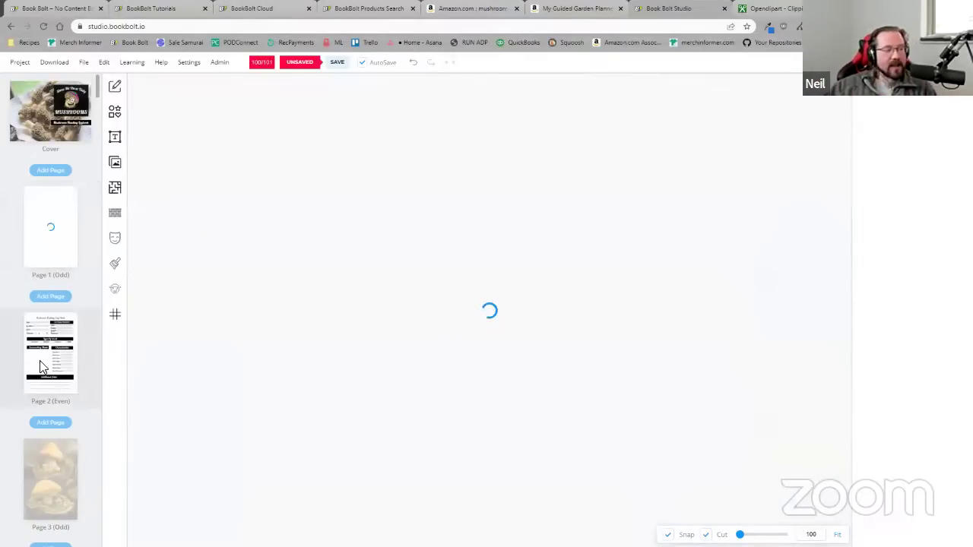
scroll(469, 283, "up", 3)
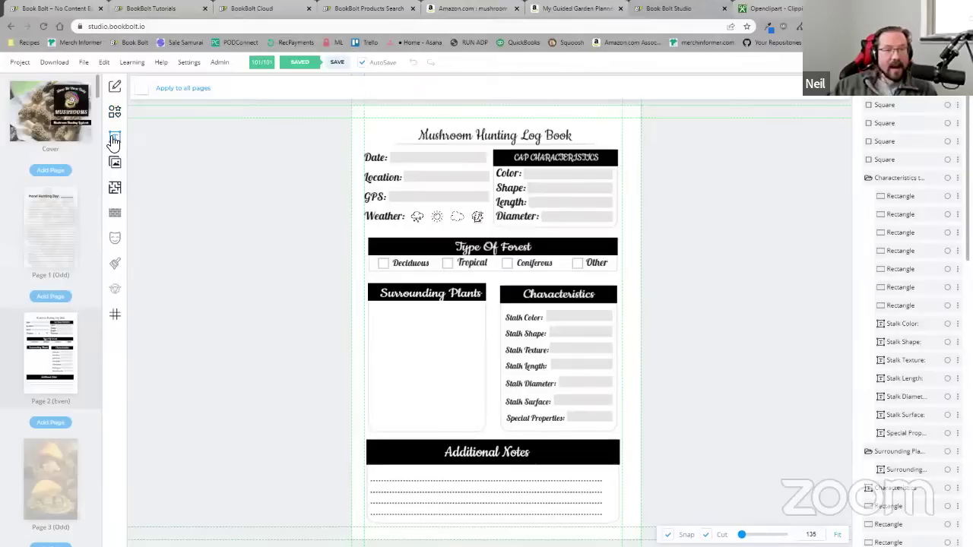
scroll(927, 204, "down", 10)
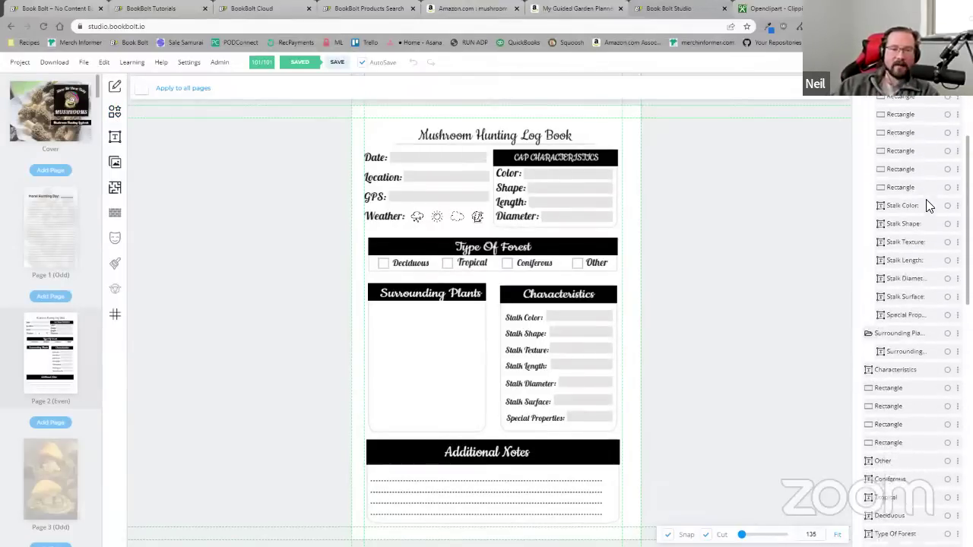
scroll(932, 319, "up", 10)
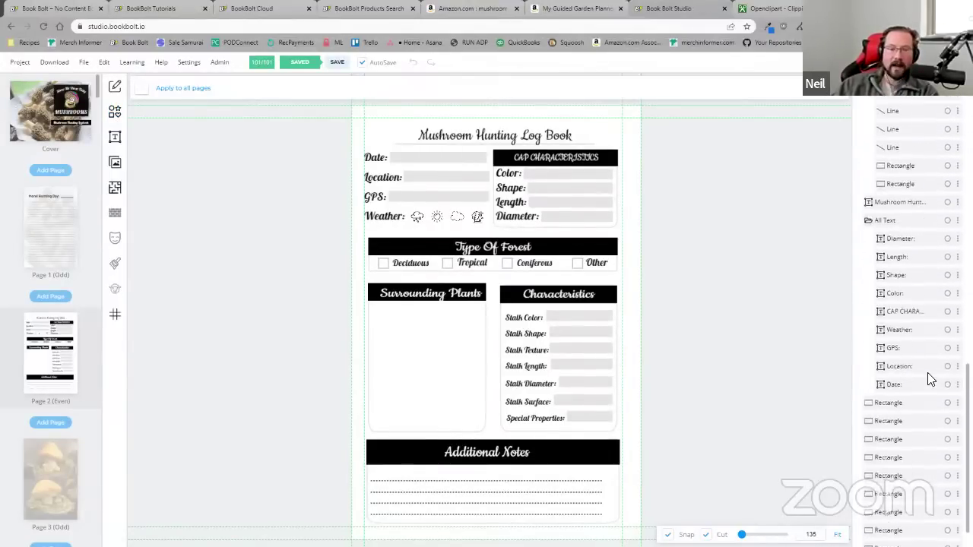
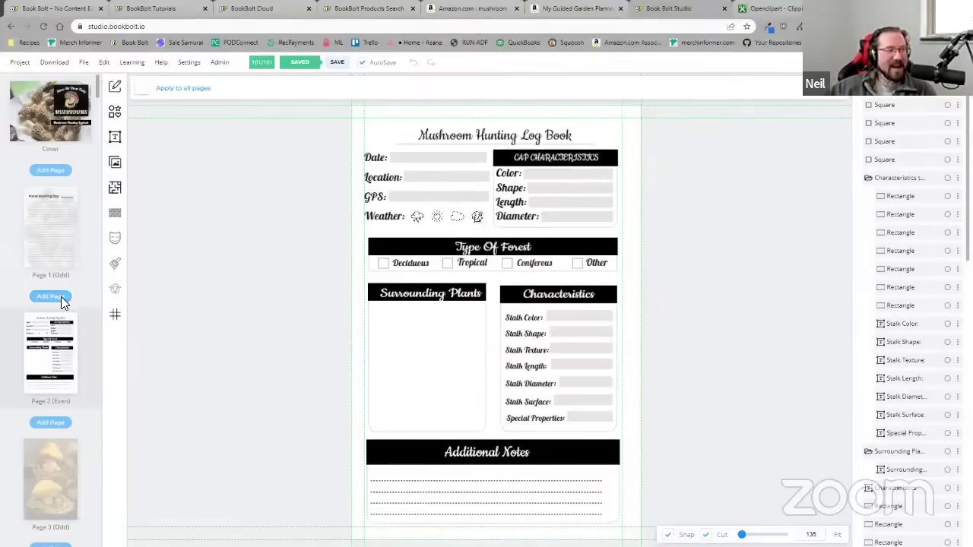
left_click(58, 237)
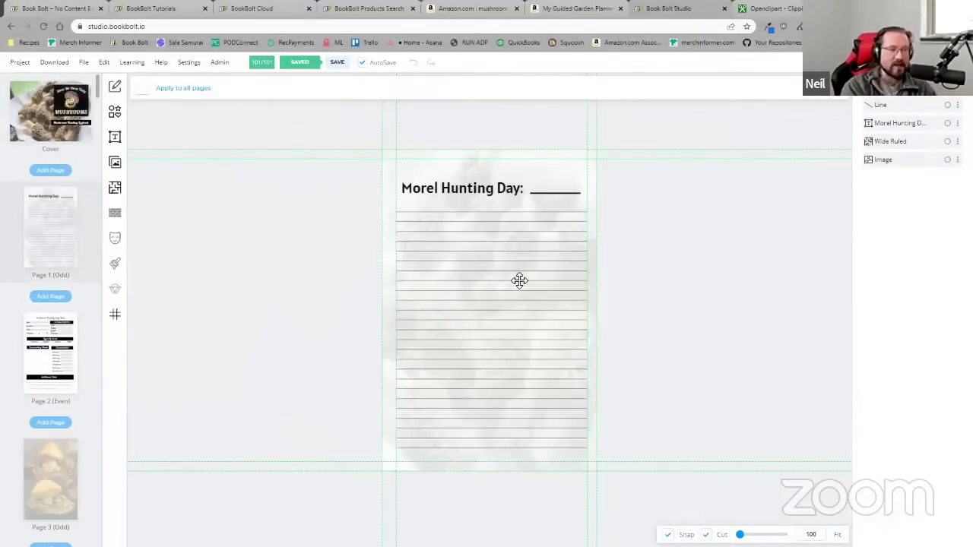
- Open blank page 4, browse the interior templates library and choose the Wide Ruled variant of the Ruled template
scroll(51, 422, "down", 2)
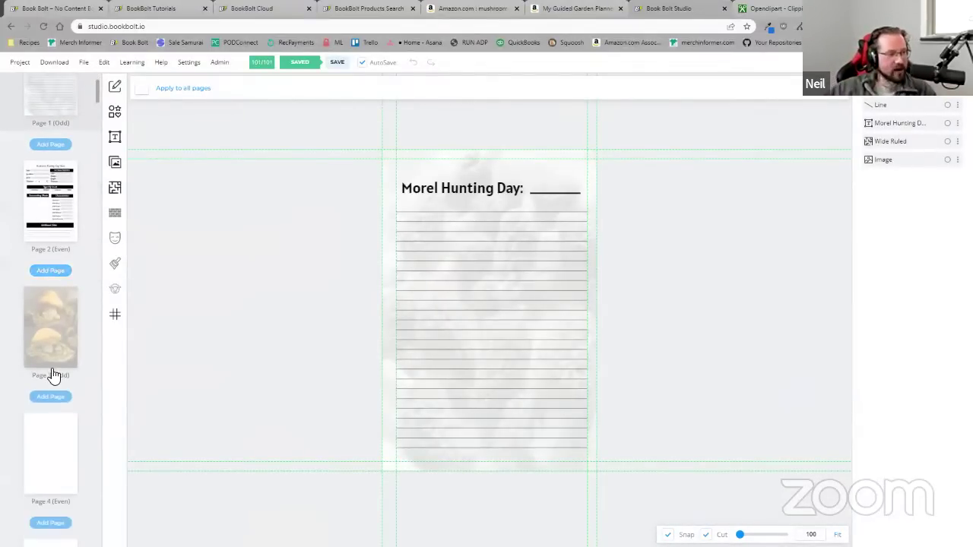
left_click(64, 447)
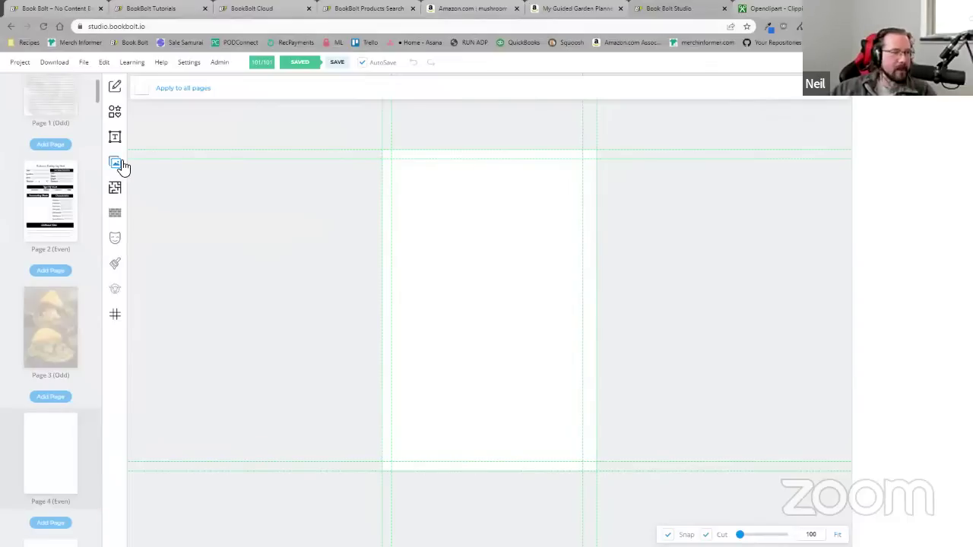
left_click(115, 189)
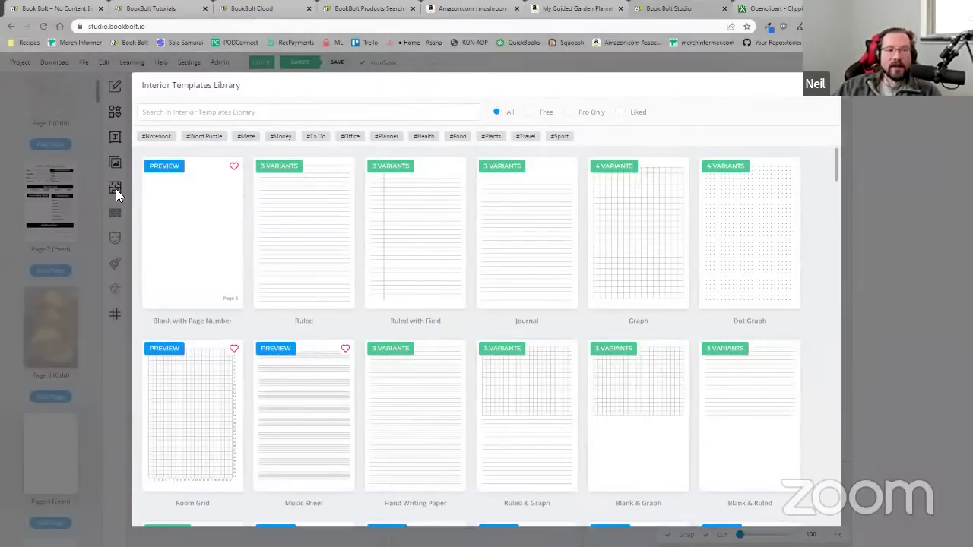
left_click_drag(834, 162, 842, 433)
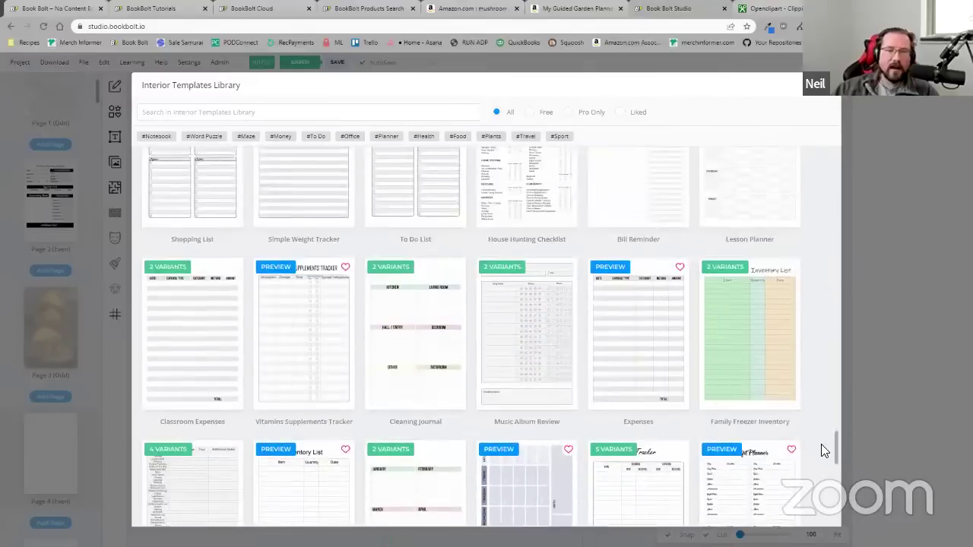
left_click_drag(821, 441, 828, 171)
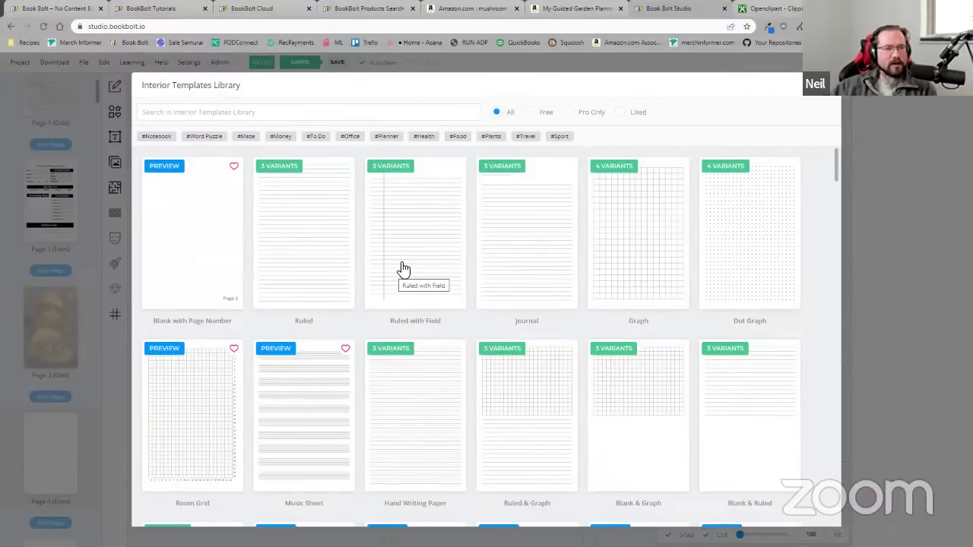
left_click(299, 237)
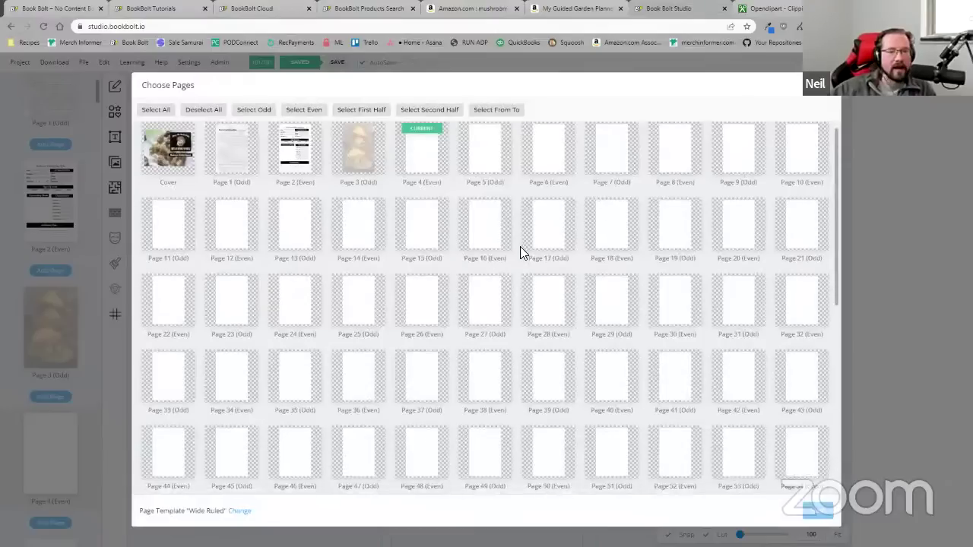
- Apply the Wide Ruled template to page 4 only, keeping the default margins, line spacing and stroke width
scroll(516, 289, "down", 5)
scroll(514, 320, "down", 3)
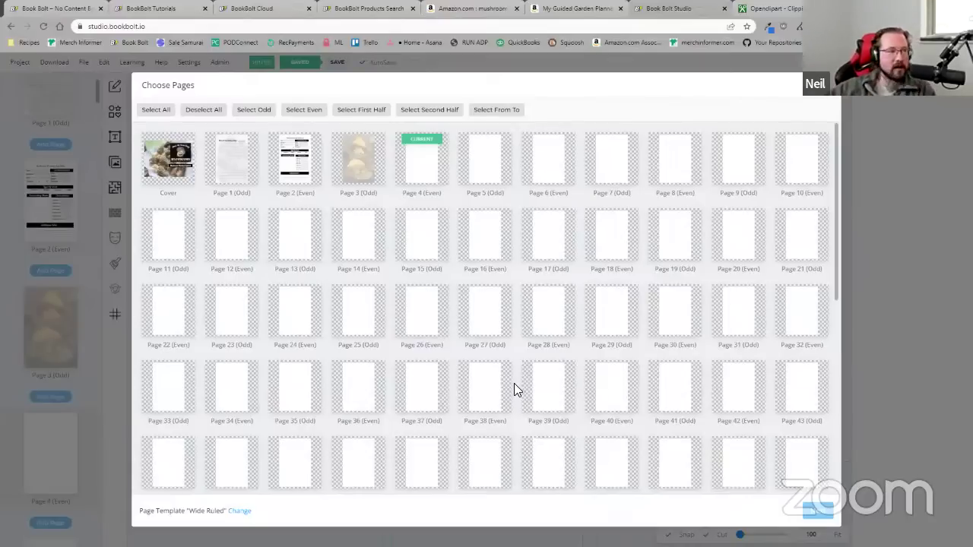
left_click(158, 110)
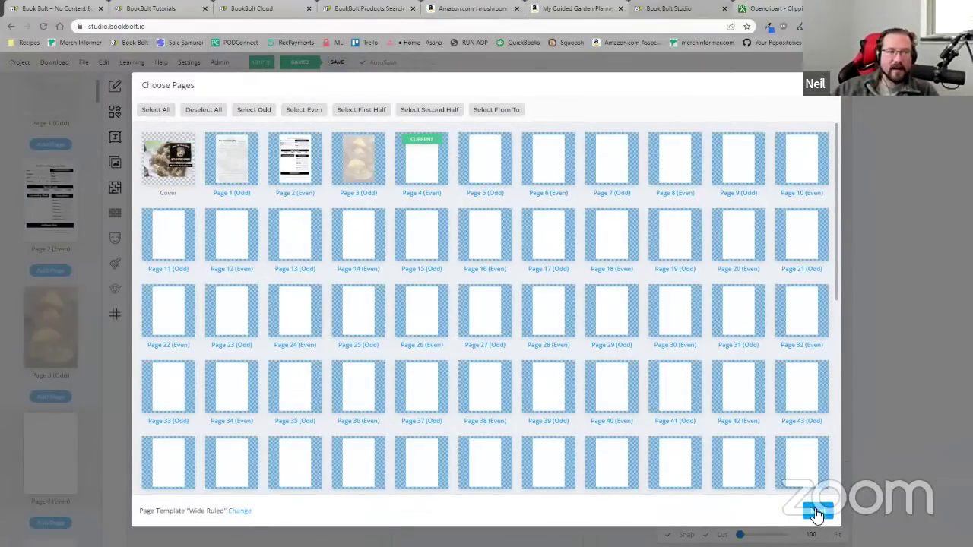
left_click(213, 114)
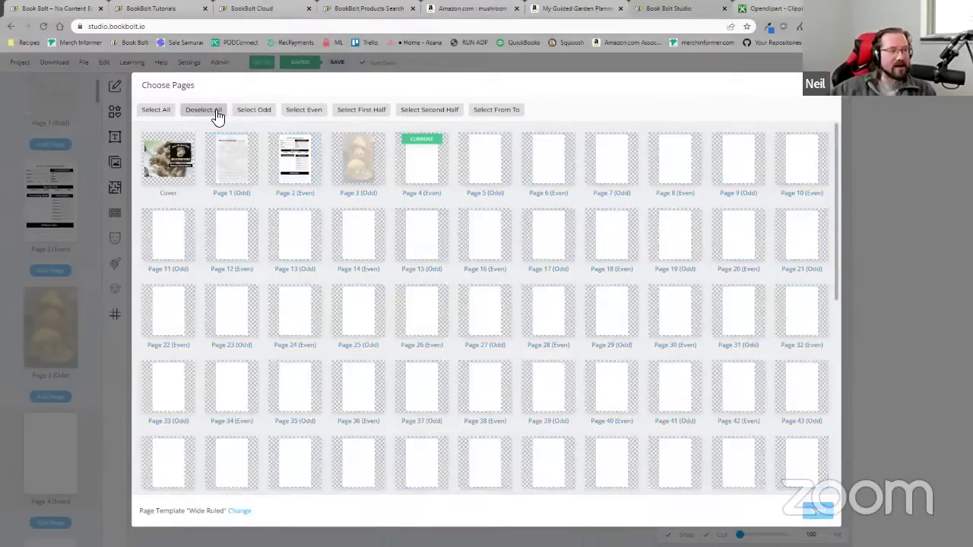
left_click(424, 174)
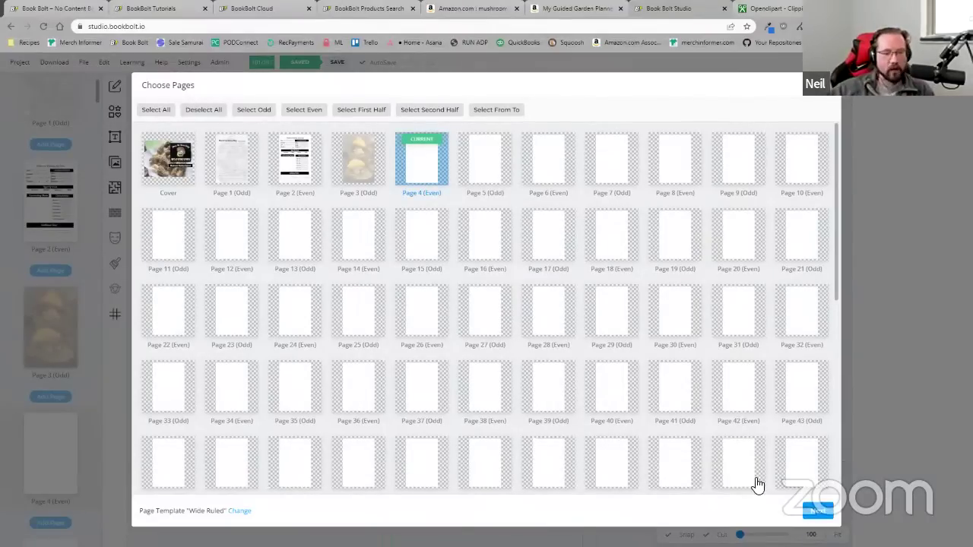
left_click(818, 512)
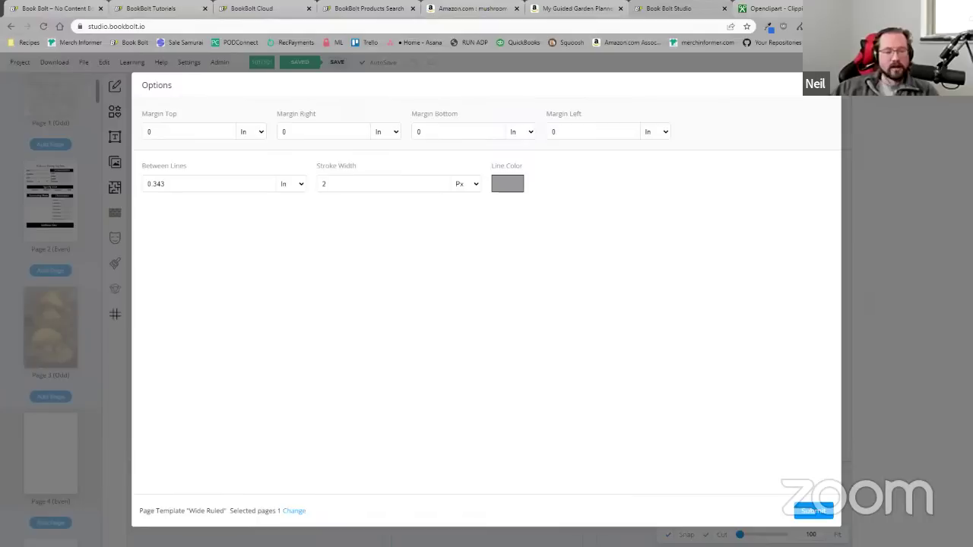
left_click(809, 515)
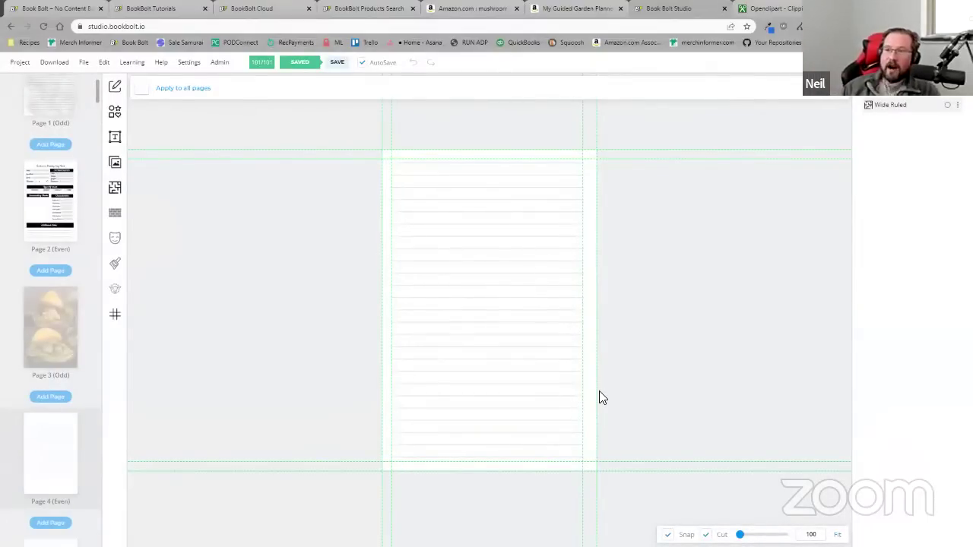
- Change the stroke color of the wide-ruled lines on page 4 to black
left_click(458, 304)
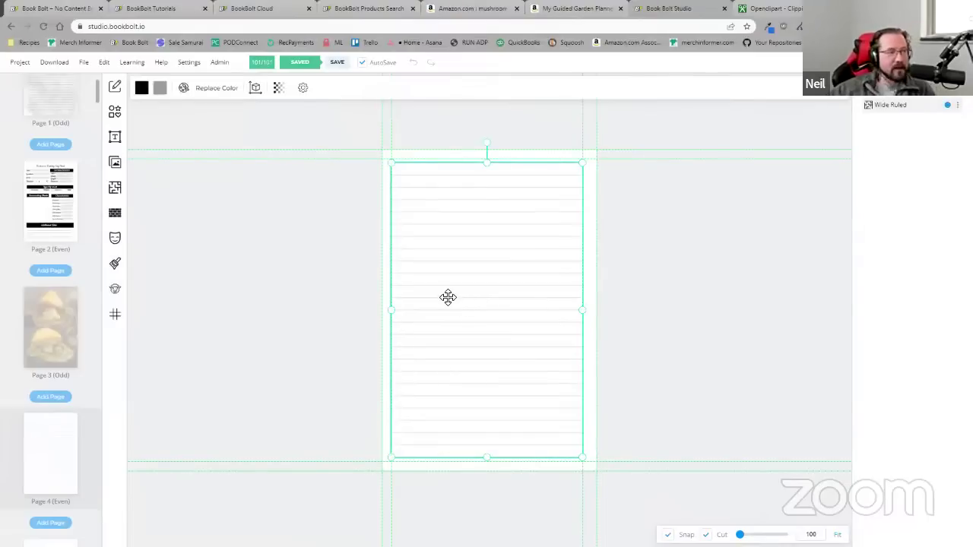
left_click(159, 88)
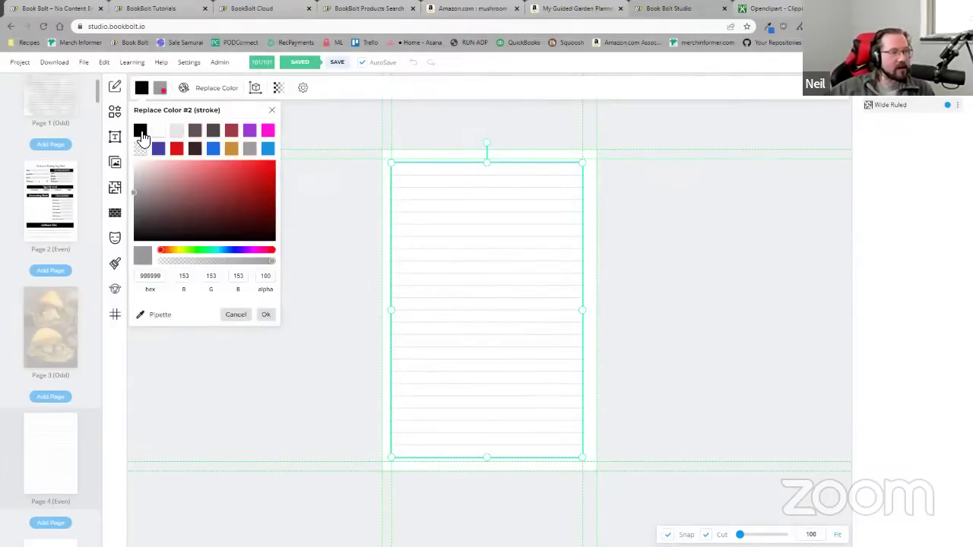
left_click(140, 130)
left_click(616, 295)
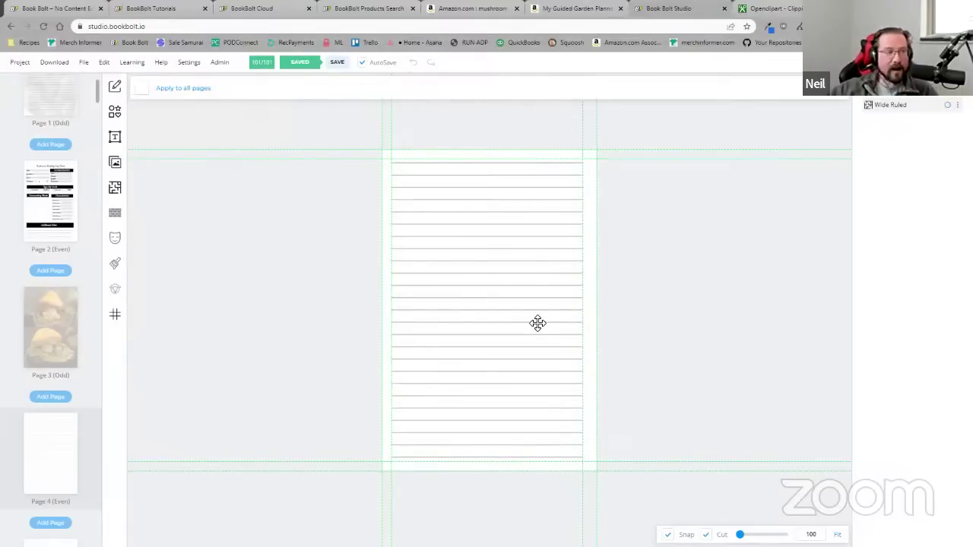
- Check page 1 and the Openclipart site for reference, and insert the uploaded morels photo on page 4
left_click(60, 110)
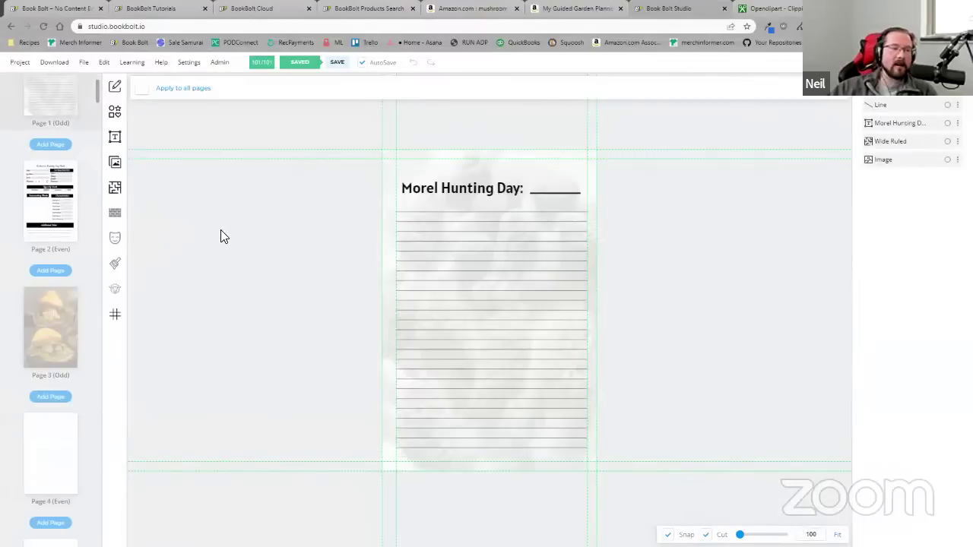
left_click(42, 449)
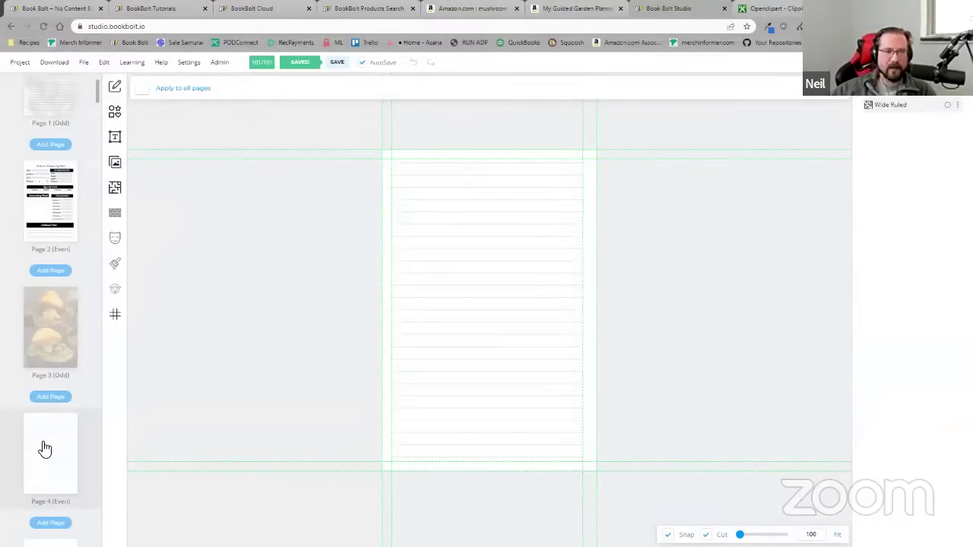
left_click(115, 165)
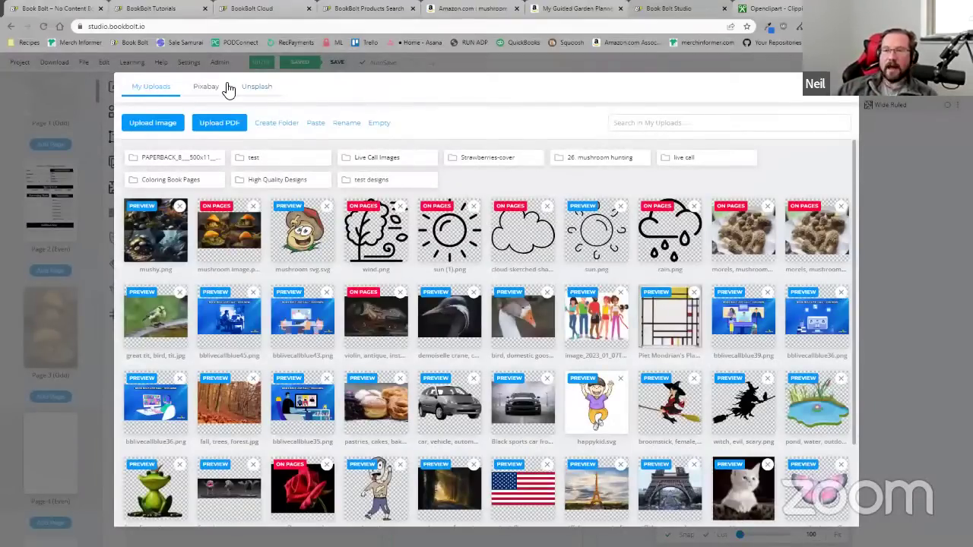
left_click(783, 9)
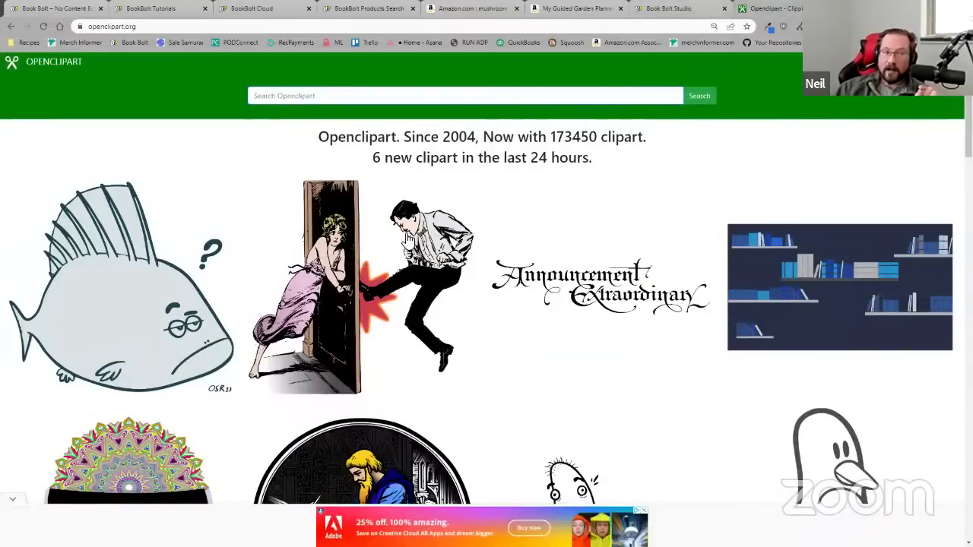
left_click(679, 11)
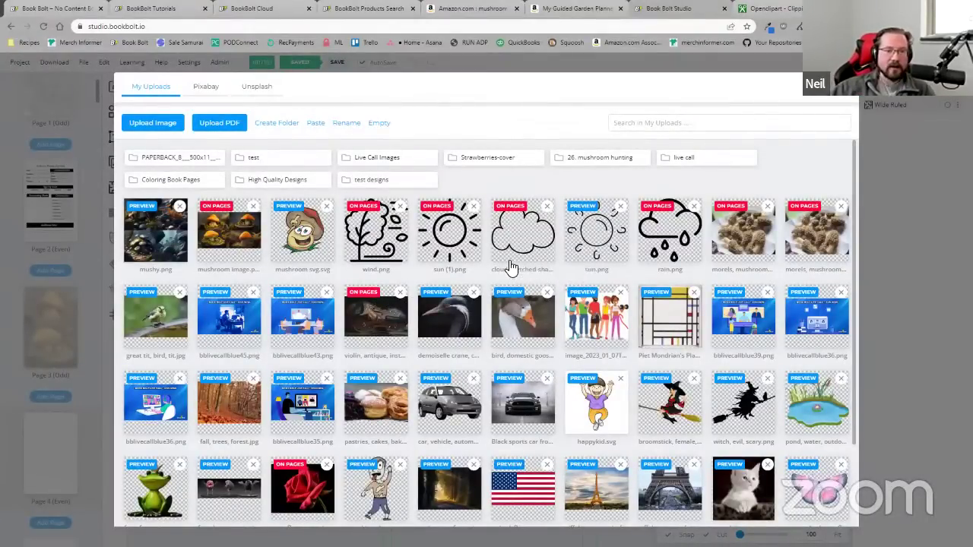
left_click(746, 235)
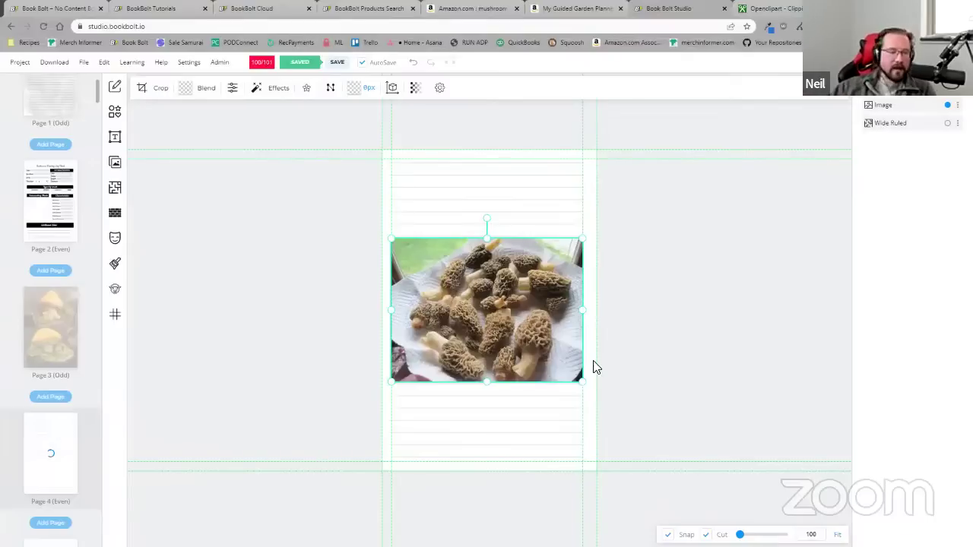
- Enlarge and reposition the morels photo so it covers all of page 4
left_click_drag(583, 385, 679, 493)
left_click_drag(476, 345, 434, 249)
left_click_drag(506, 373, 506, 484)
left_click_drag(700, 315, 750, 314)
left_click_drag(527, 300, 473, 295)
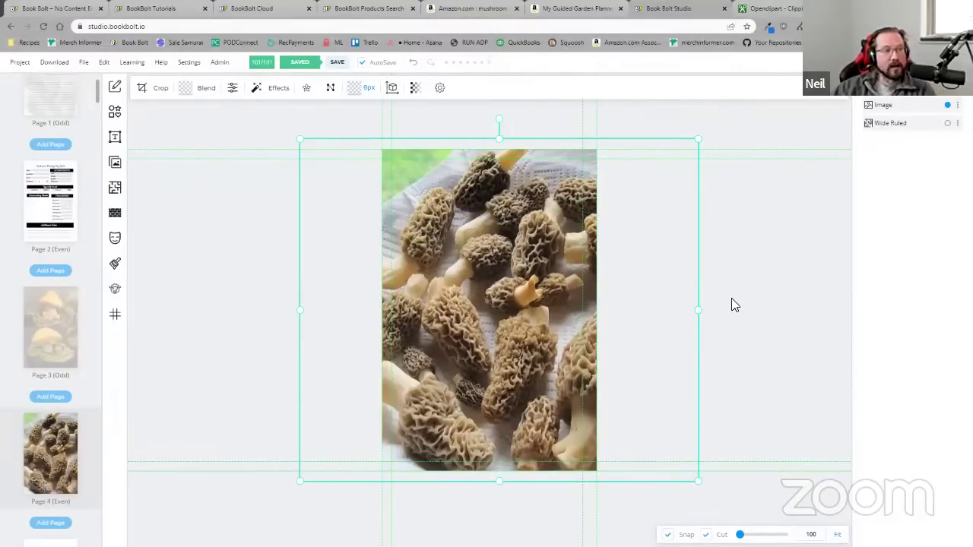
- Apply the Greyscale image effect to the morels photo on page 4, leaving its opacity unchanged
left_click(415, 87)
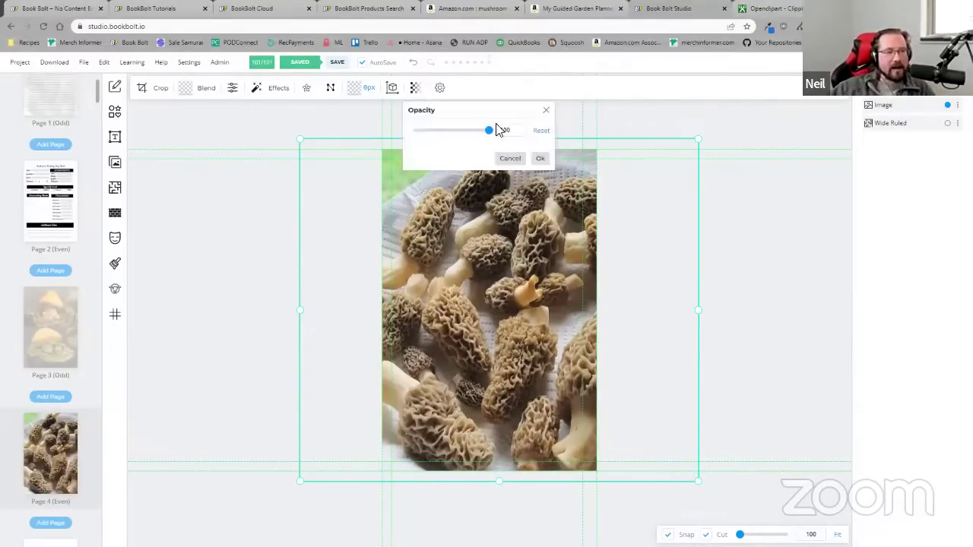
left_click(354, 124)
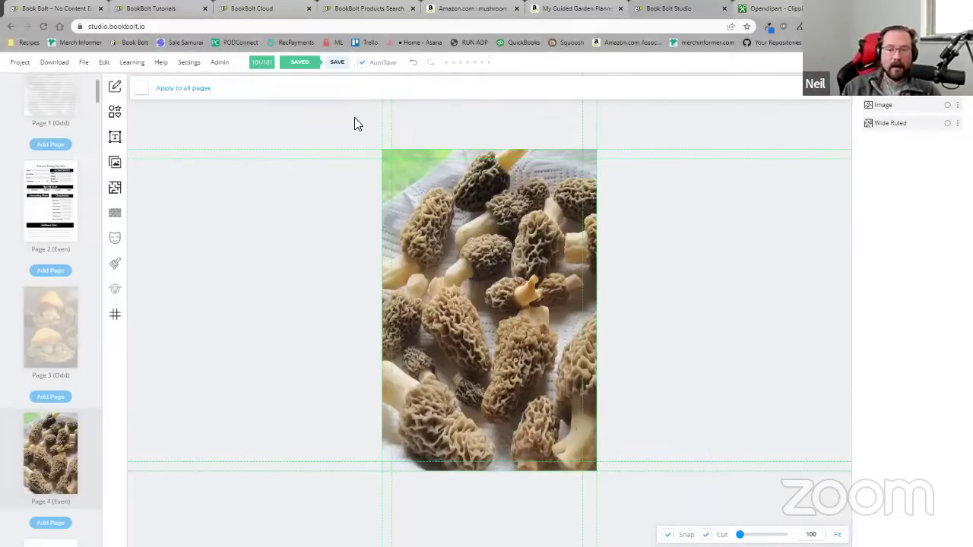
left_click(335, 148)
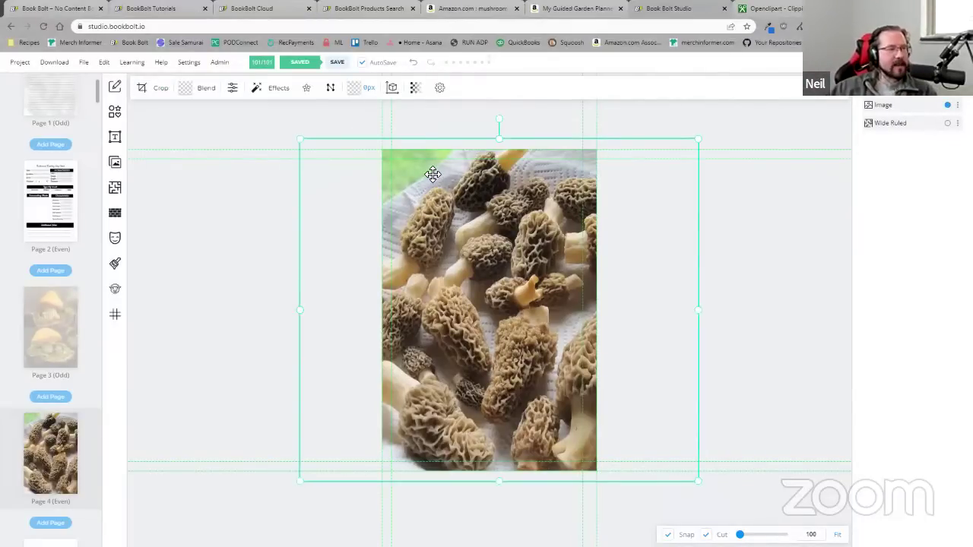
left_click(266, 93)
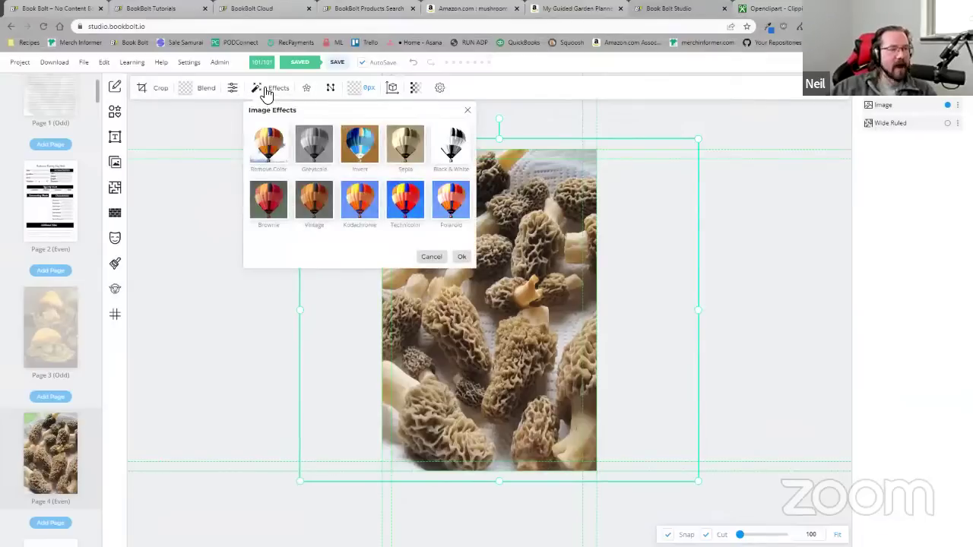
left_click(314, 151)
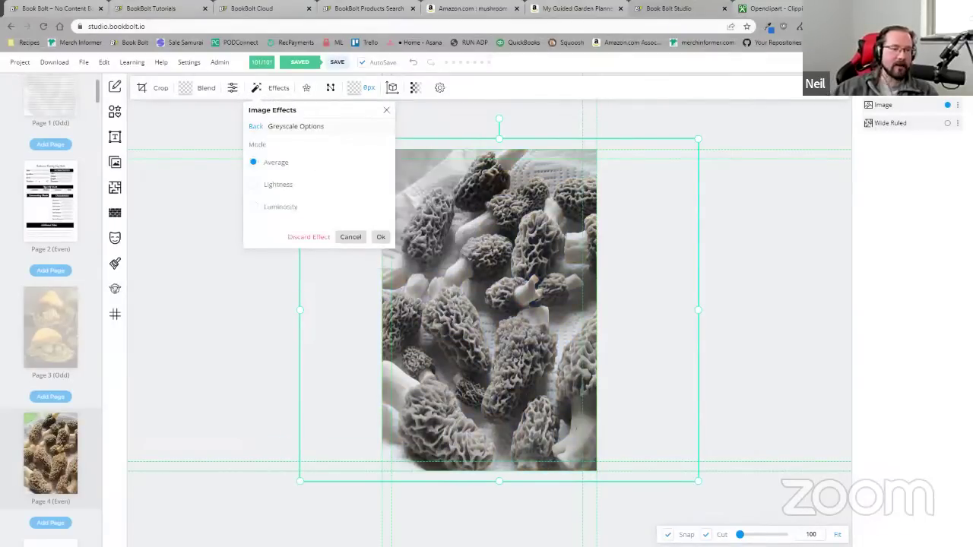
key("Escape")
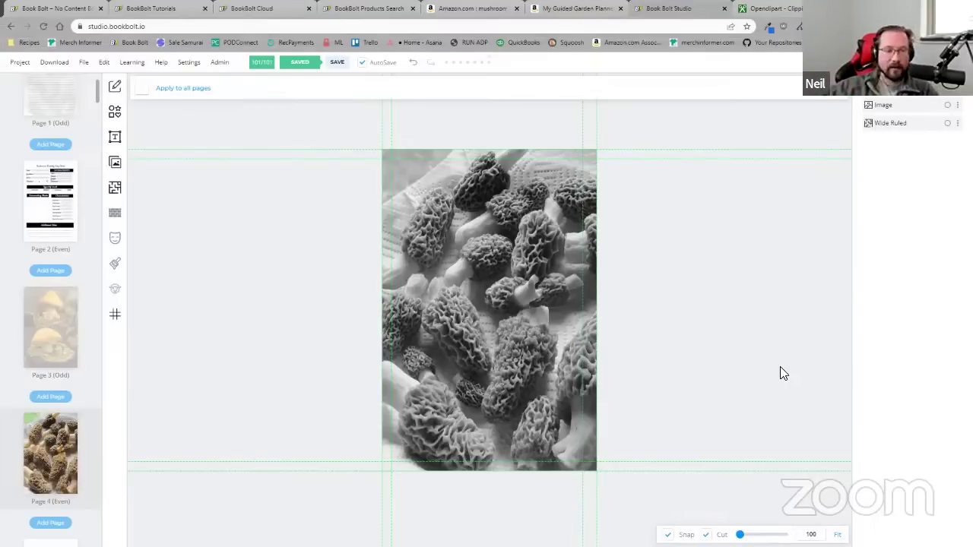
- Reduce the opacity of the greyscale morels photo on page 4 to 12
left_click(460, 372)
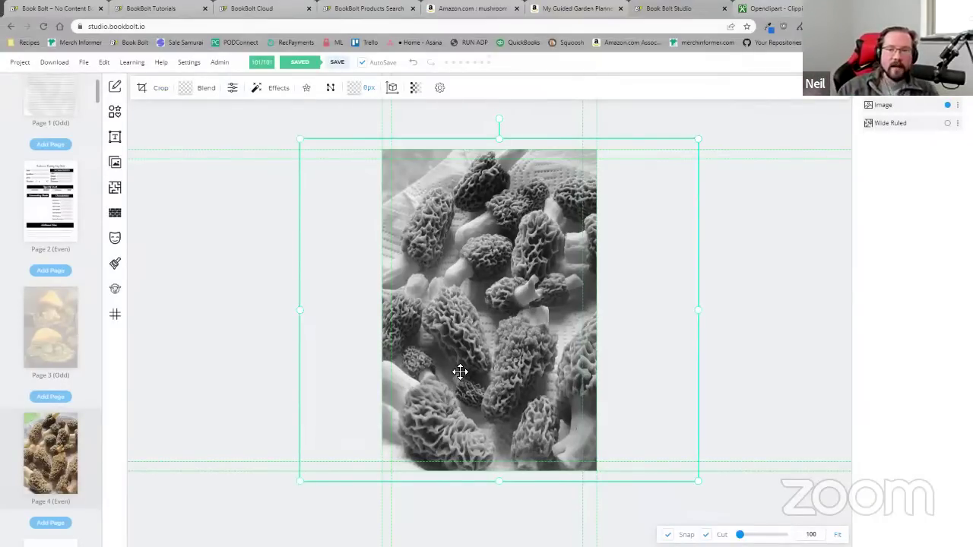
left_click(415, 89)
left_click_drag(489, 130, 423, 133)
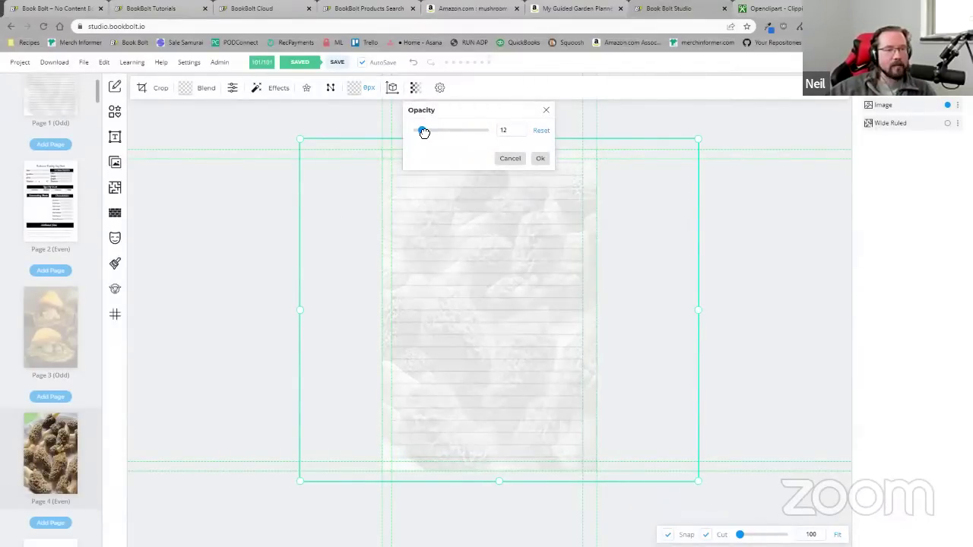
left_click(537, 158)
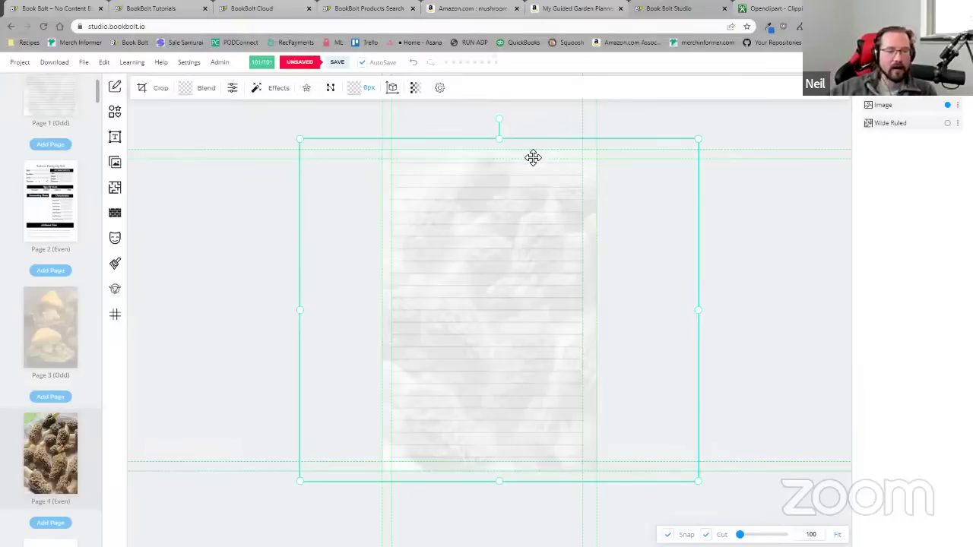
- Move the morels photo layer beneath the Wide Ruled layer on page 4
scroll(482, 307, "up", 4)
scroll(630, 268, "down", 2)
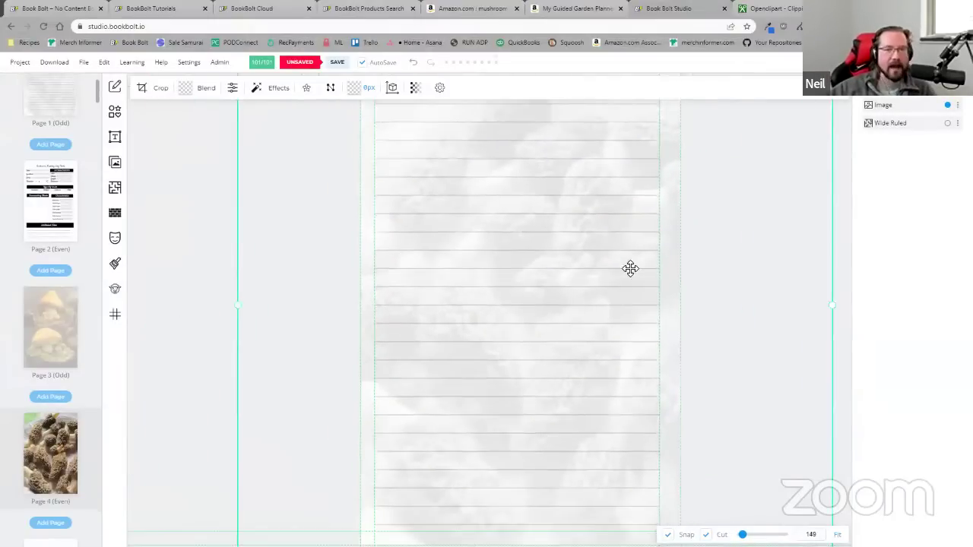
left_click_drag(900, 109, 901, 133)
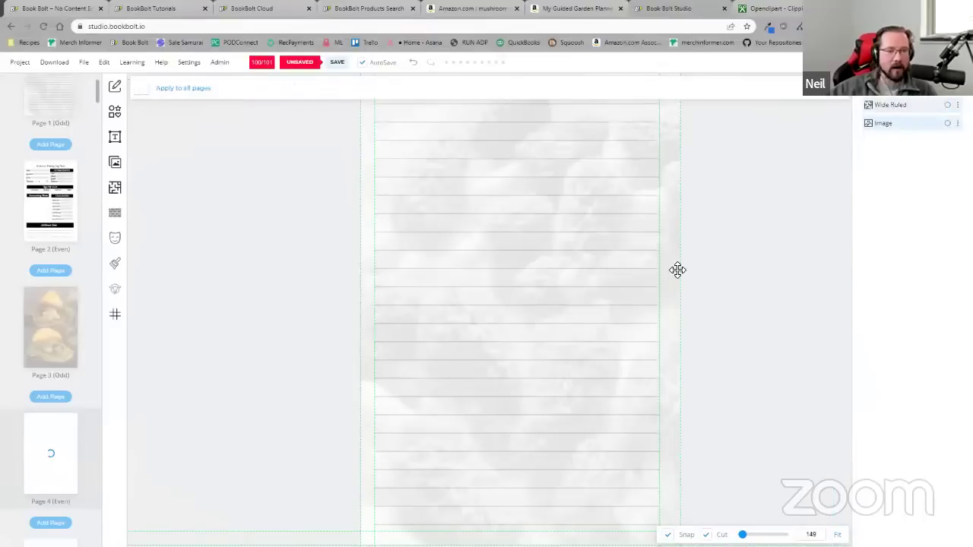
scroll(486, 304, "down", 3)
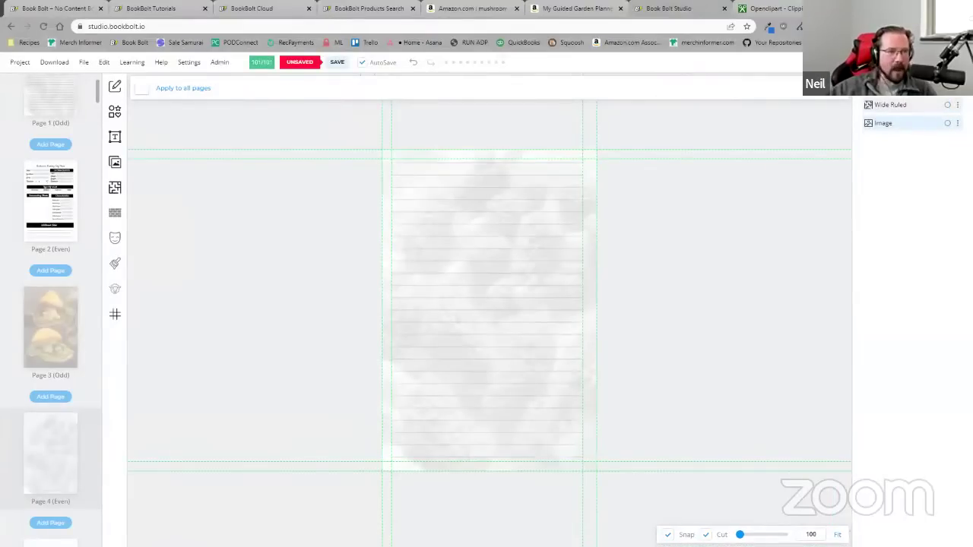
- Add a heading near the top of page 4 and set its font to Lobster
left_click(115, 138)
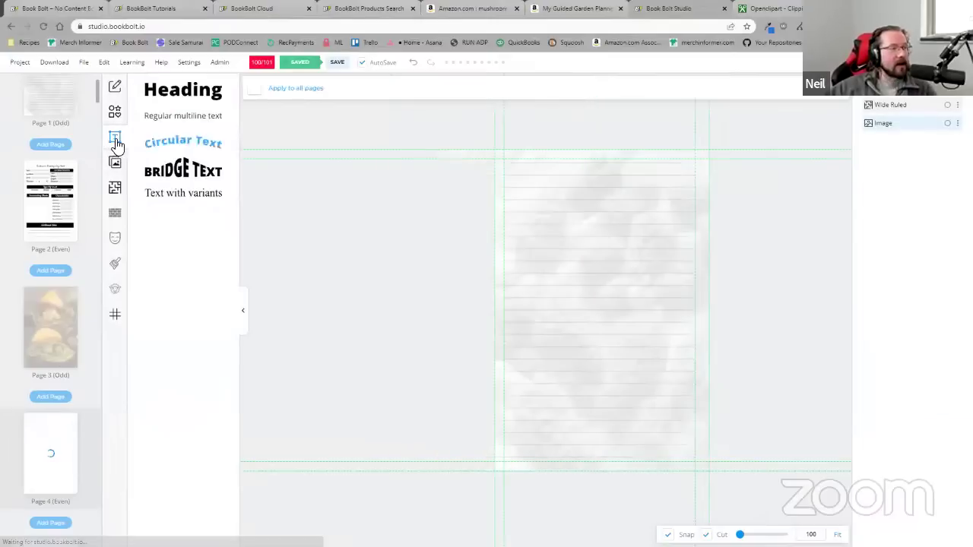
left_click(178, 97)
left_click_drag(597, 319, 574, 190)
left_click(447, 90)
left_click(430, 210)
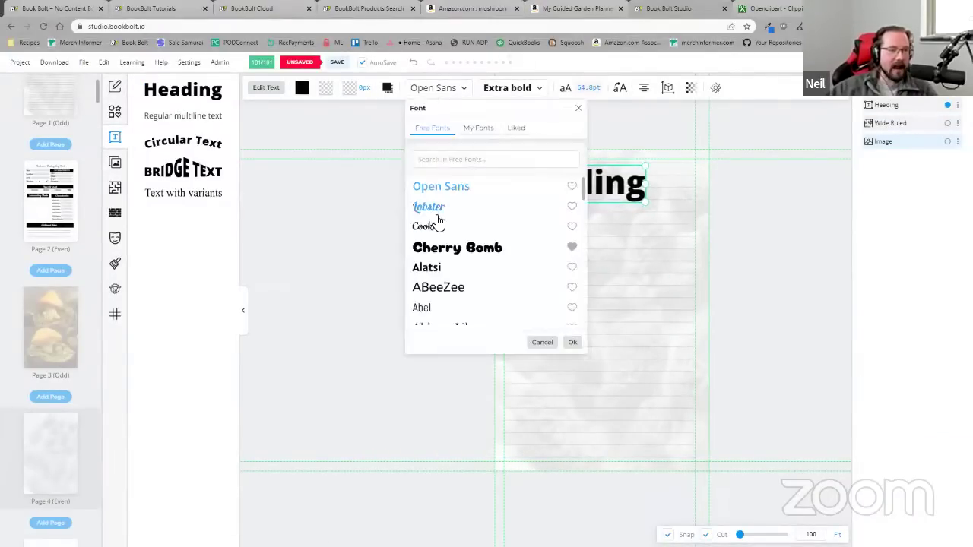
left_click(573, 343)
- Replace the heading text with "Mushroom Notes" and shrink it to fit between page 4's margins
scroll(68, 152, "up", 2)
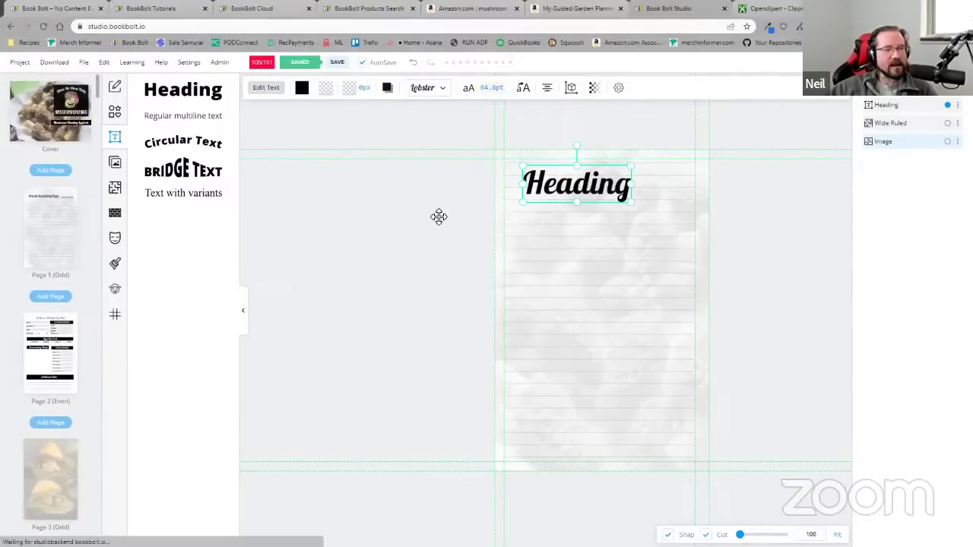
double_click(591, 194)
type("Mushroom Notyes")
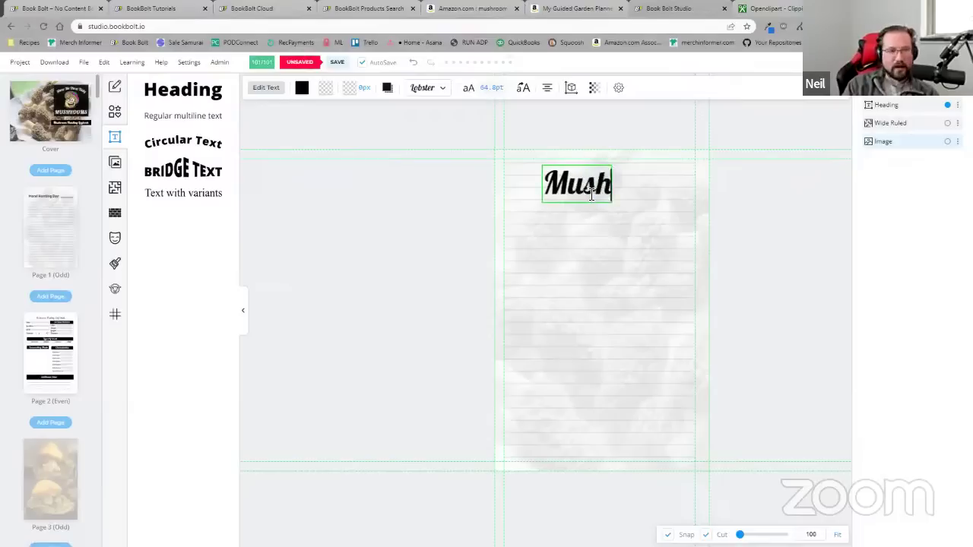
key("BackSpace")
key("BackSpace")
key("BackSpace")
type("es")
left_click(797, 221)
left_click(582, 194)
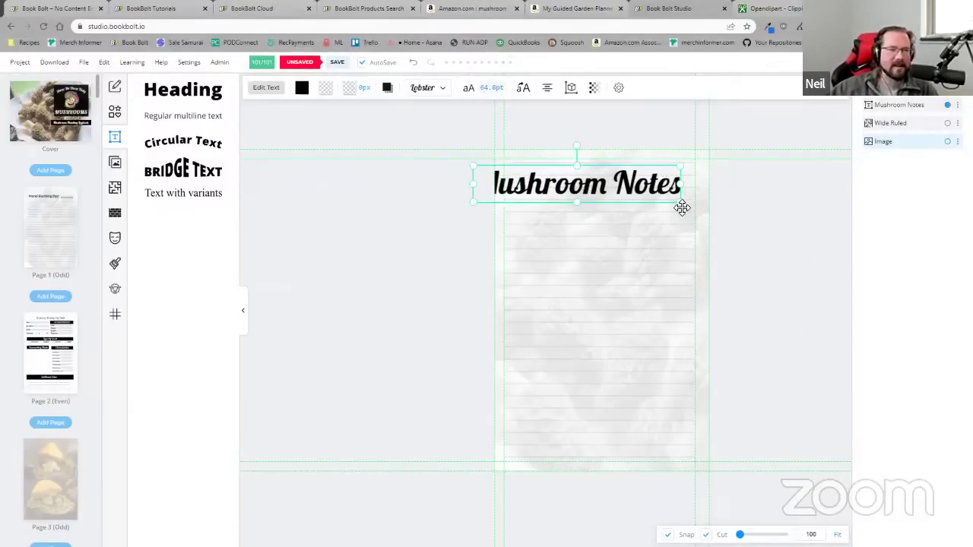
left_click_drag(674, 201, 594, 185)
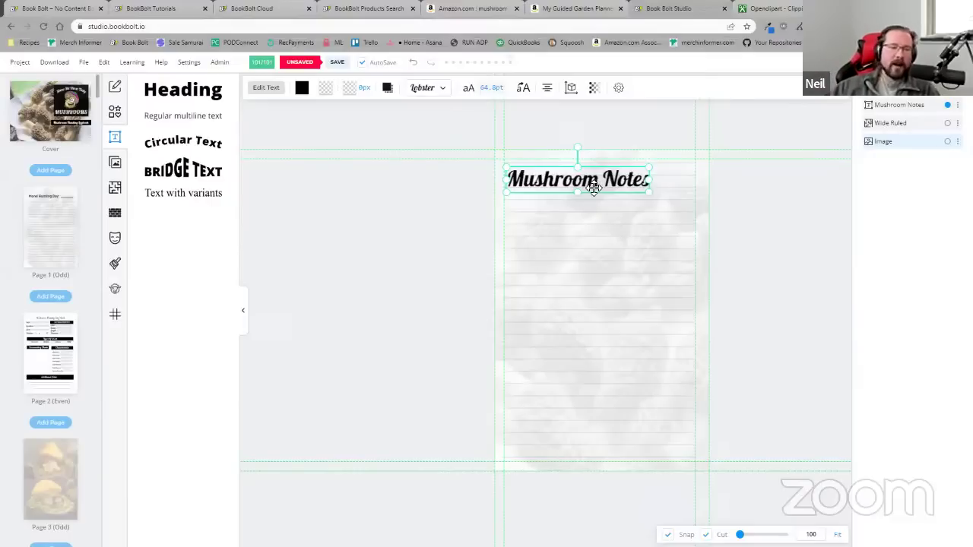
- Lock the photo and Wide Ruled layers on page 4, and shift the "Mushroom Notes" heading slightly toward the left margin
left_click(636, 339)
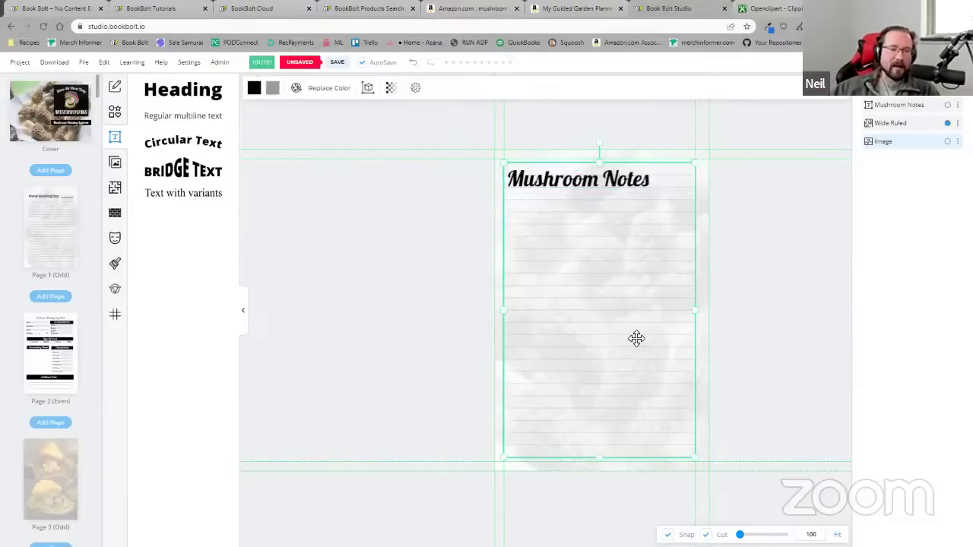
right_click(897, 146)
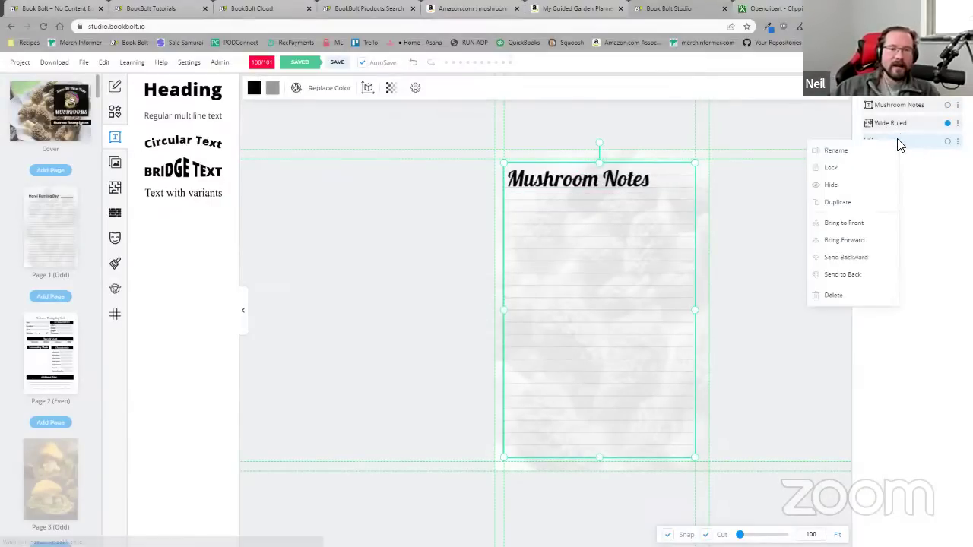
left_click(842, 169)
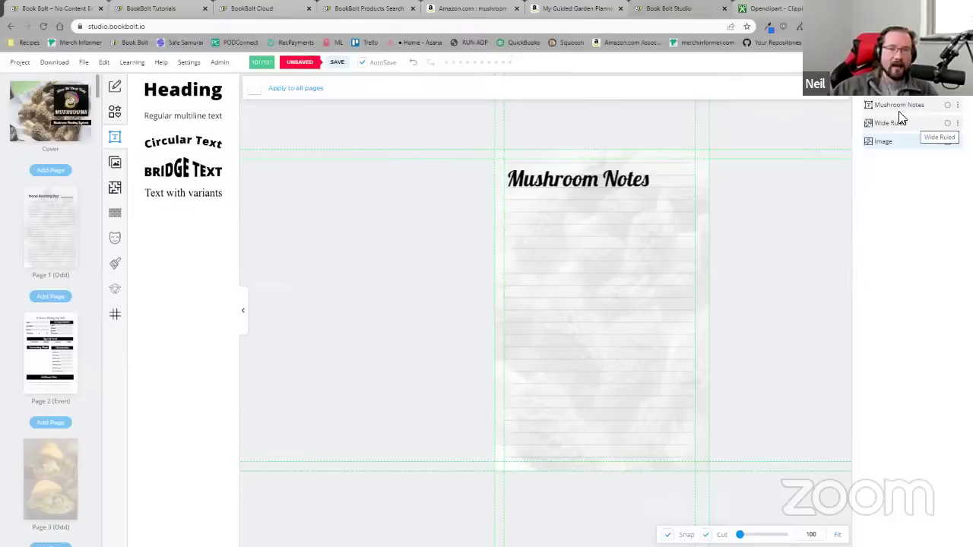
right_click(911, 124)
left_click(871, 177)
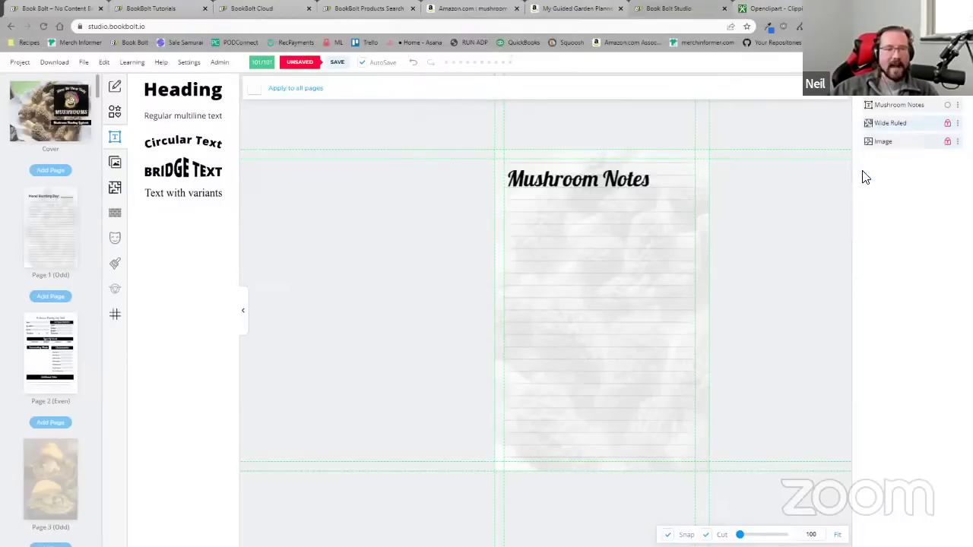
mouse_move(575, 179)
left_mouse_down()
mouse_move(609, 162)
mouse_move(573, 178)
left_mouse_up()
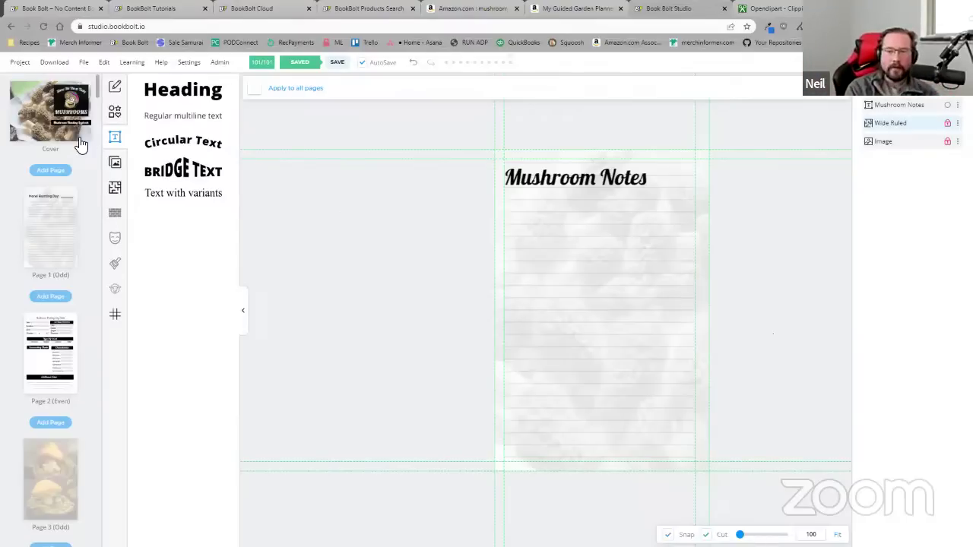
- Examine the log form on page 2, the cover, the interior templates library and the lined layout on page 1
left_click(54, 382)
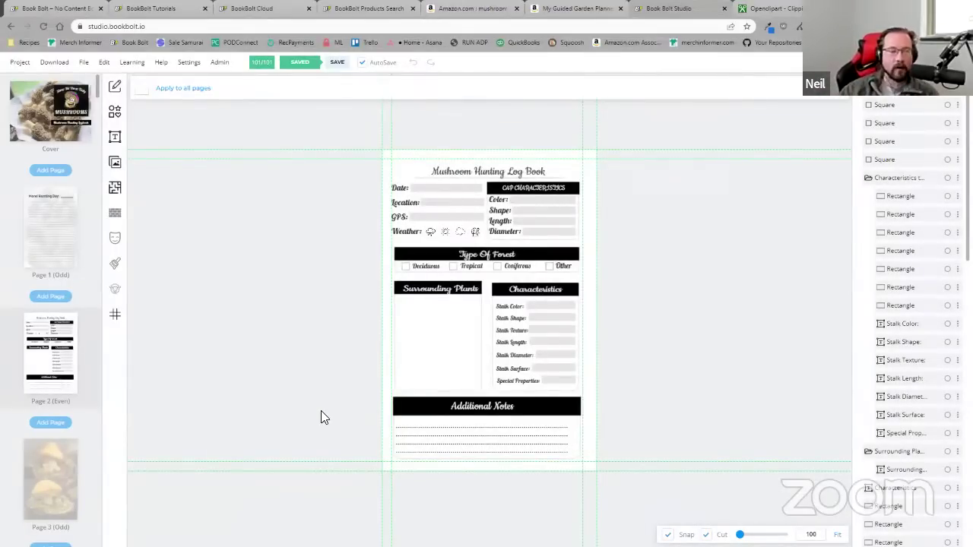
scroll(437, 262, "up", 5)
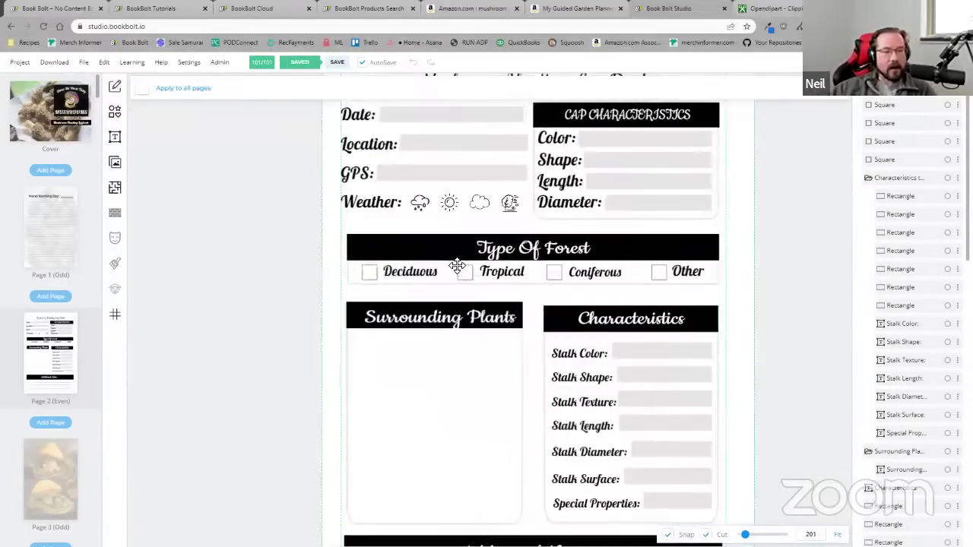
scroll(419, 144, "down", 4)
scroll(905, 271, "down", 3)
scroll(904, 342, "down", 8)
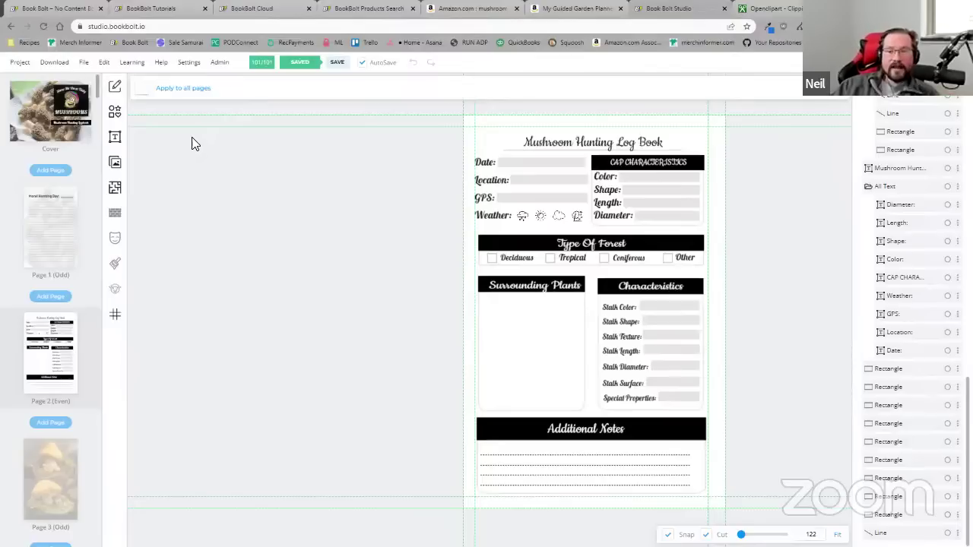
left_click(38, 134)
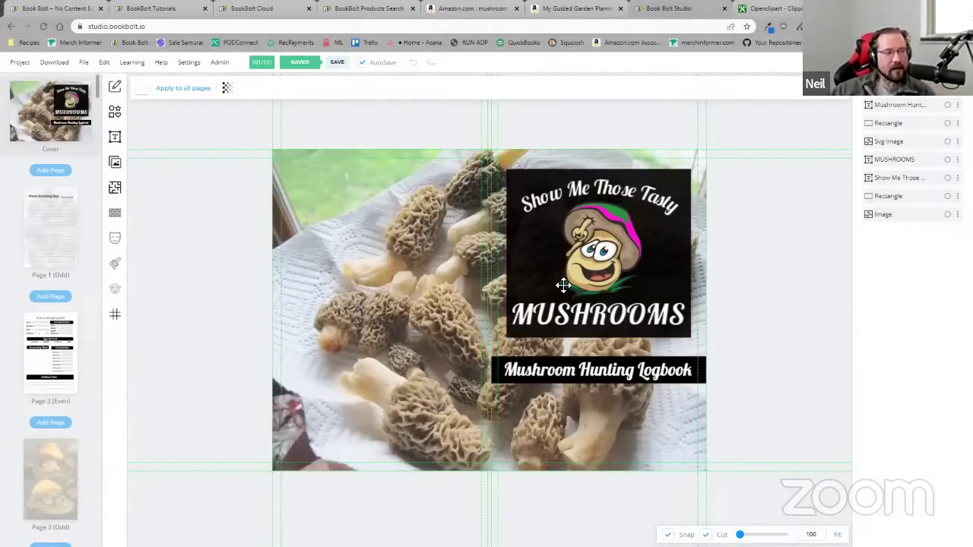
left_click(66, 242)
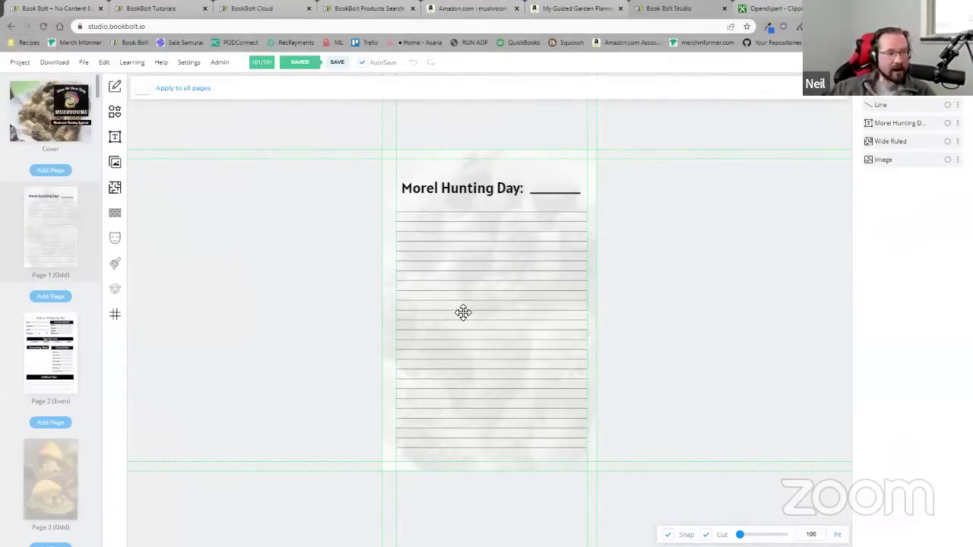
left_click(116, 192)
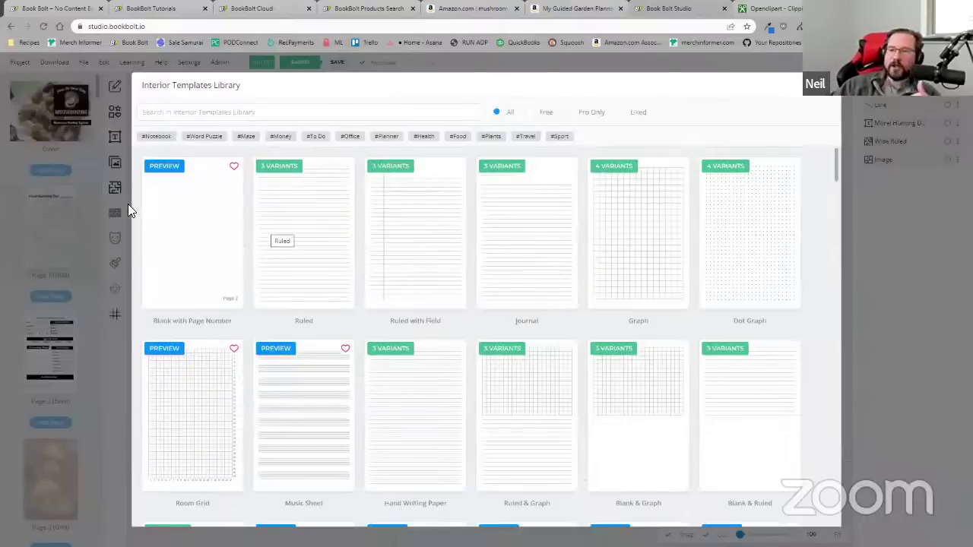
left_click(826, 93)
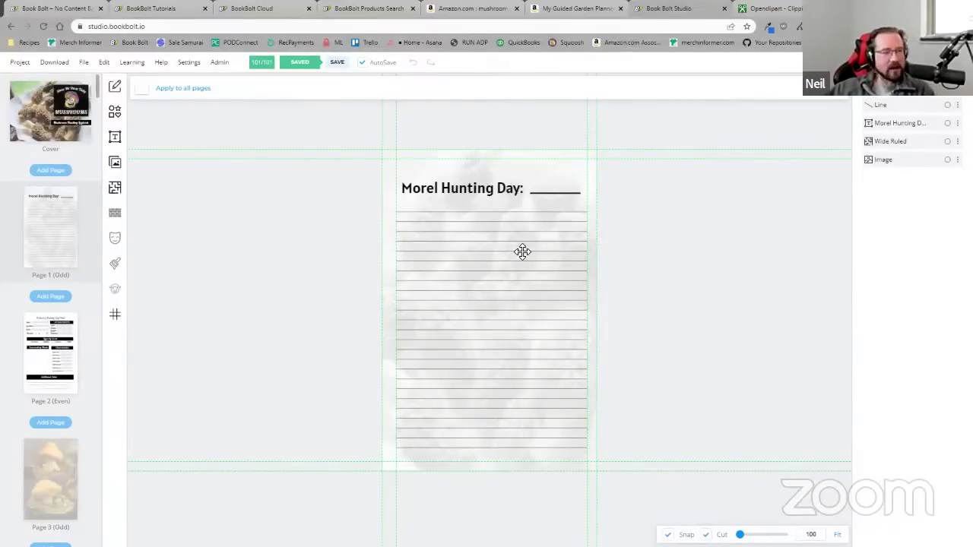
scroll(418, 167, "up", 5)
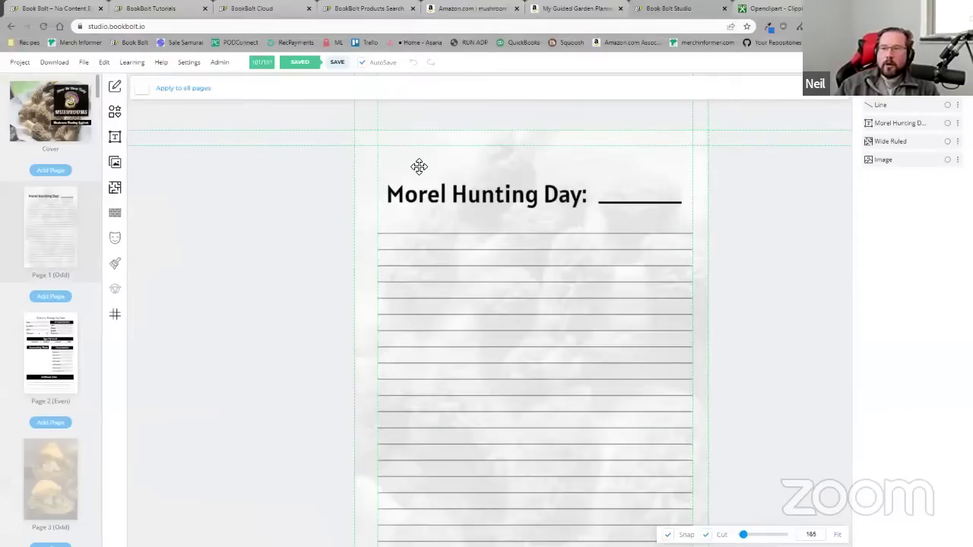
scroll(483, 222, "down", 6)
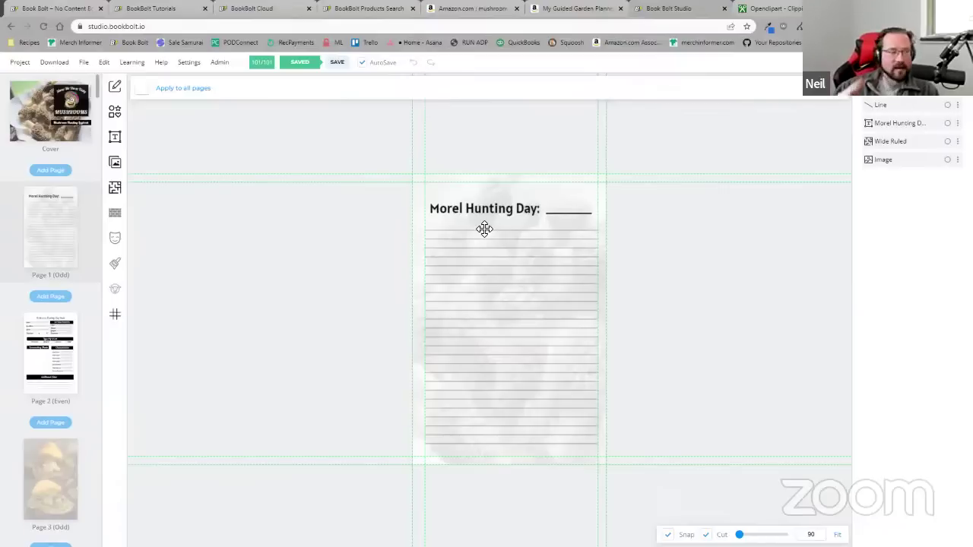
- Clone page 1 onto pages 5, 6 and 7, accounting for KDP inner margins, and open page 5 to check the copy
right_click(51, 244)
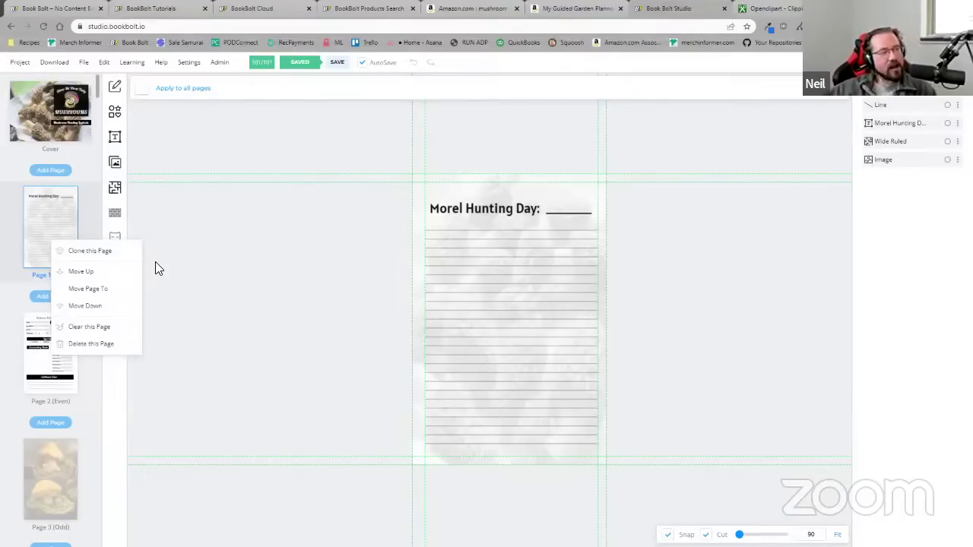
left_click(101, 251)
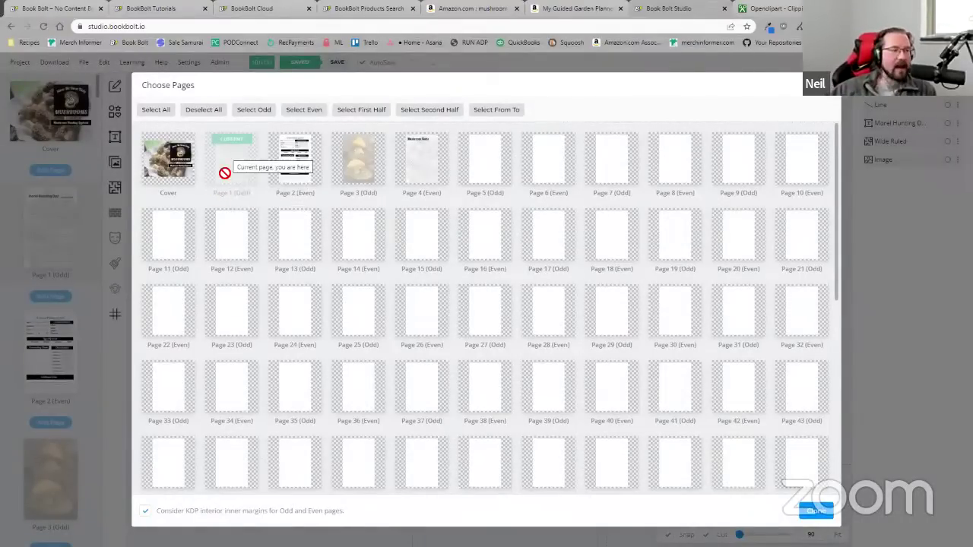
left_click(163, 111)
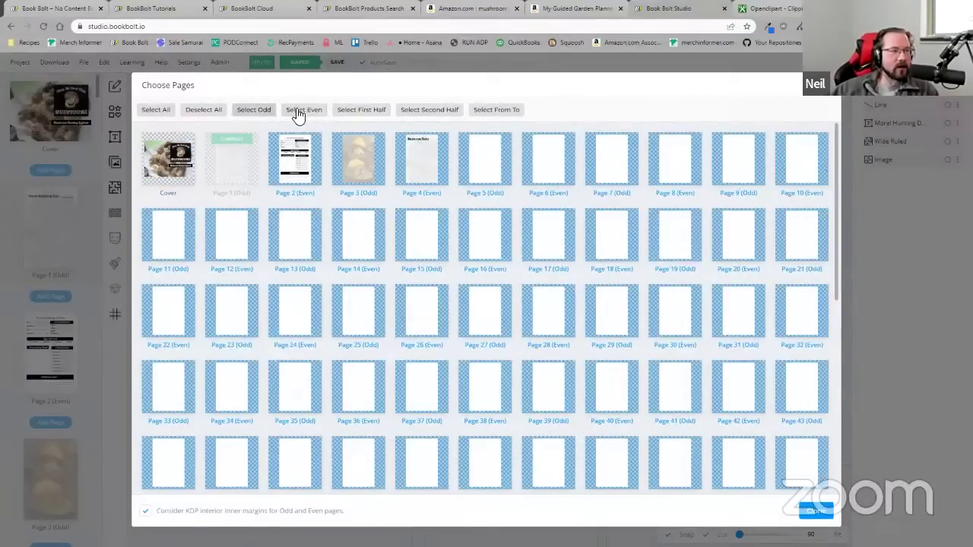
left_click(209, 114)
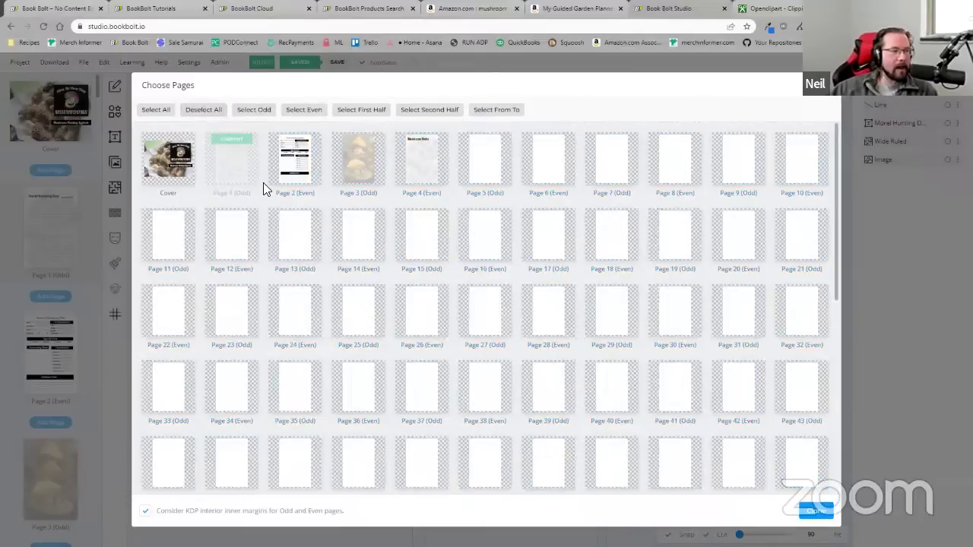
left_click(487, 171)
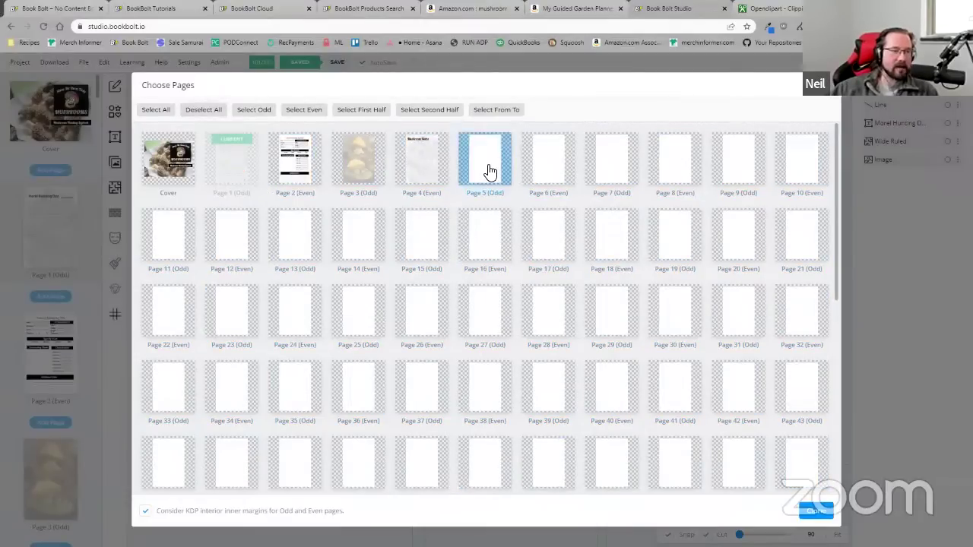
left_click(550, 174)
left_click(610, 174)
left_click(815, 514)
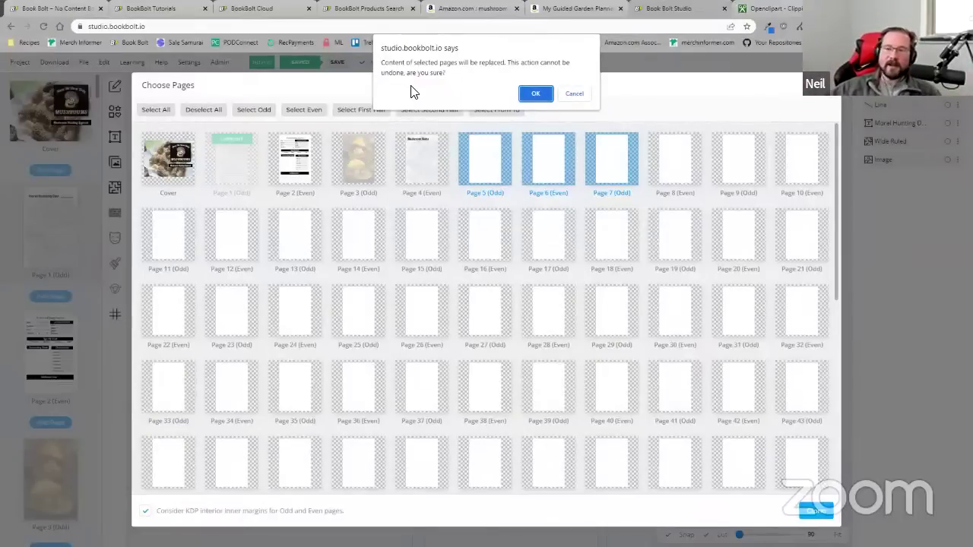
left_click(536, 93)
scroll(73, 351, "down", 4)
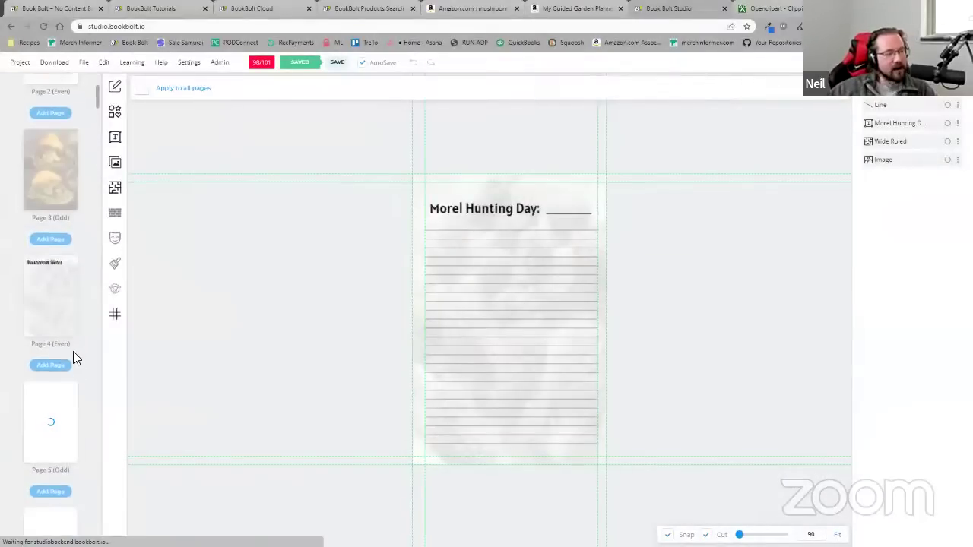
scroll(73, 351, "down", 2)
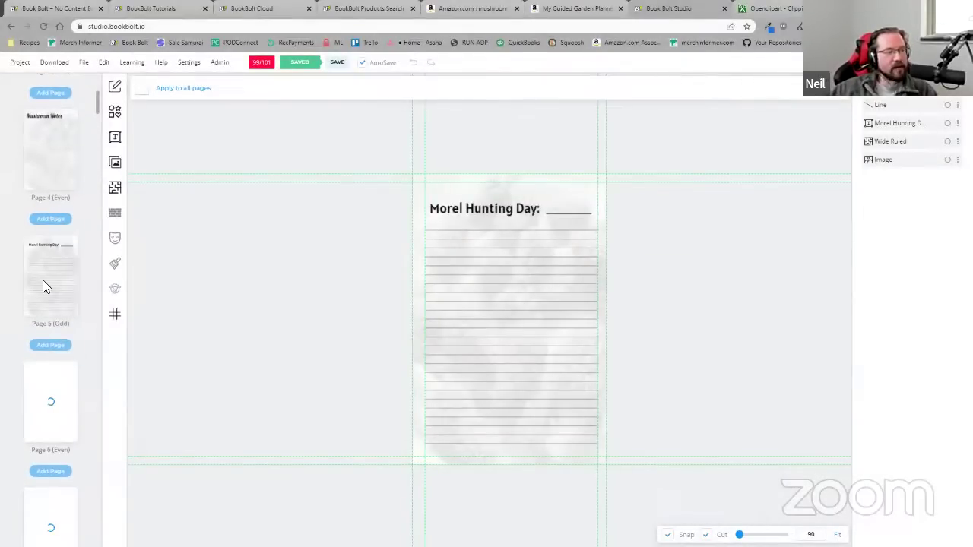
left_click(53, 275)
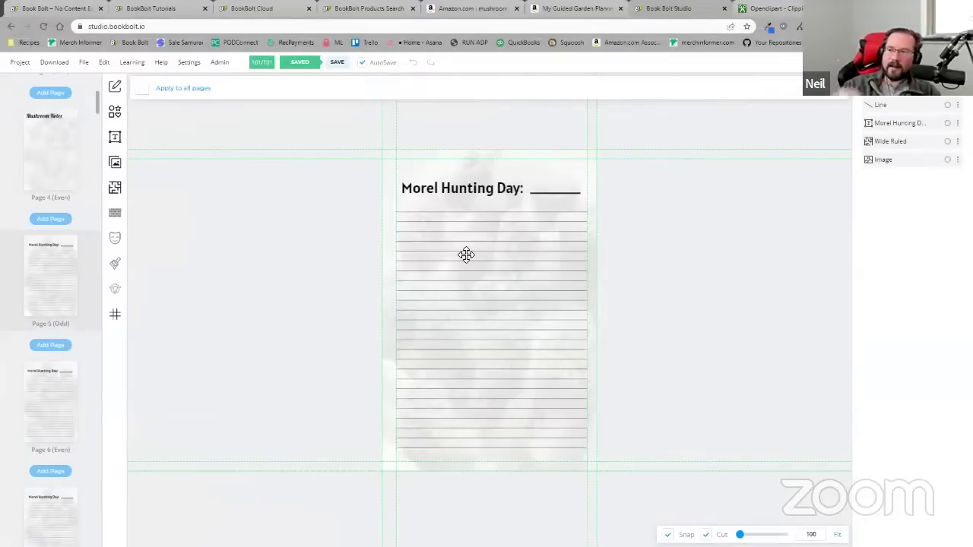
- Look through the cloned pages 5 to 7 and view the project's download options
scroll(68, 366, "down", 1)
scroll(68, 365, "down", 2)
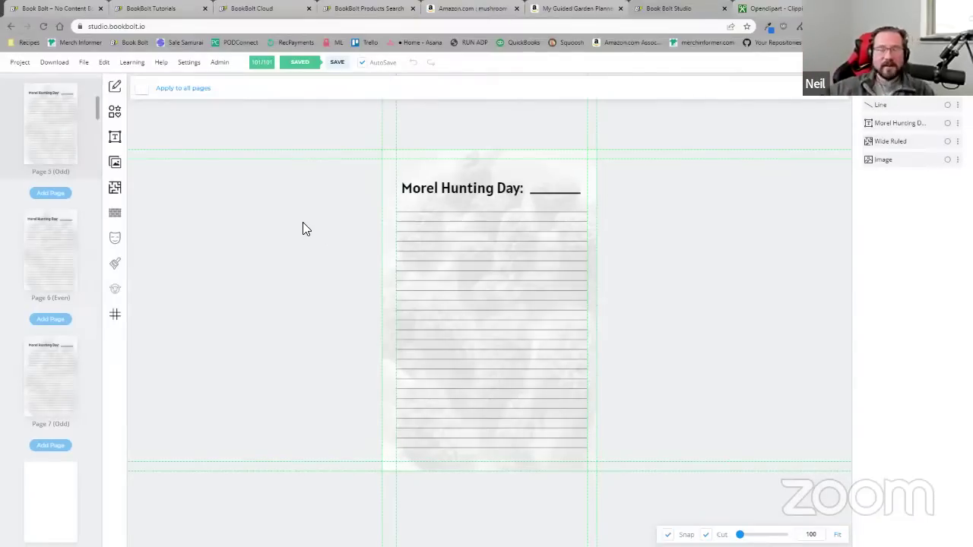
left_click(52, 66)
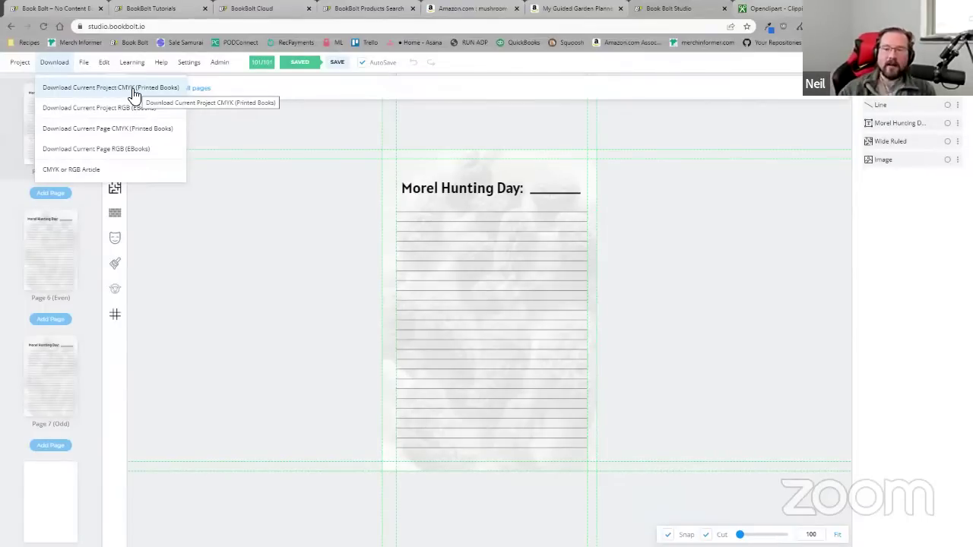
- Create a new paperback cover-and-interior project named "TEst book" with 25 pages, 6 x 9 in trim and bleed
mouse_move(12, 61)
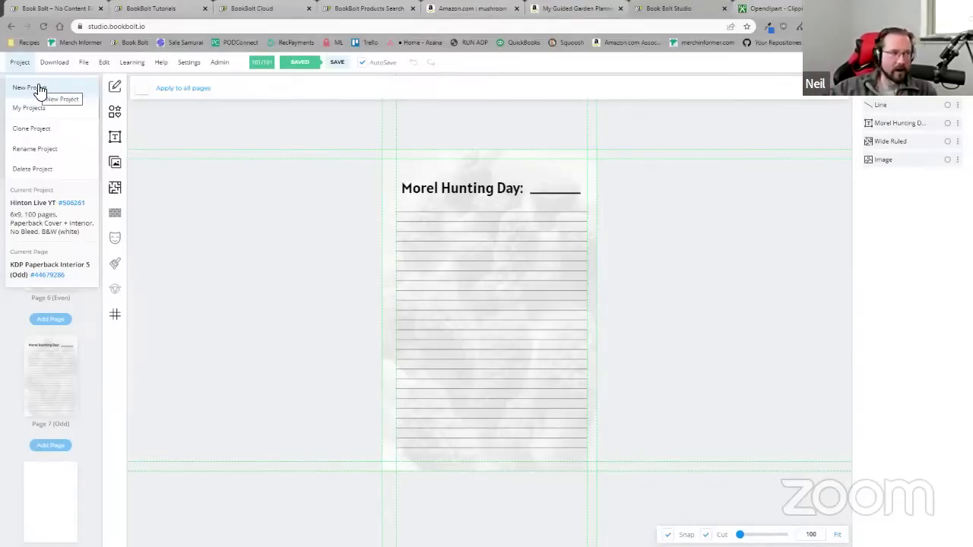
left_click(36, 88)
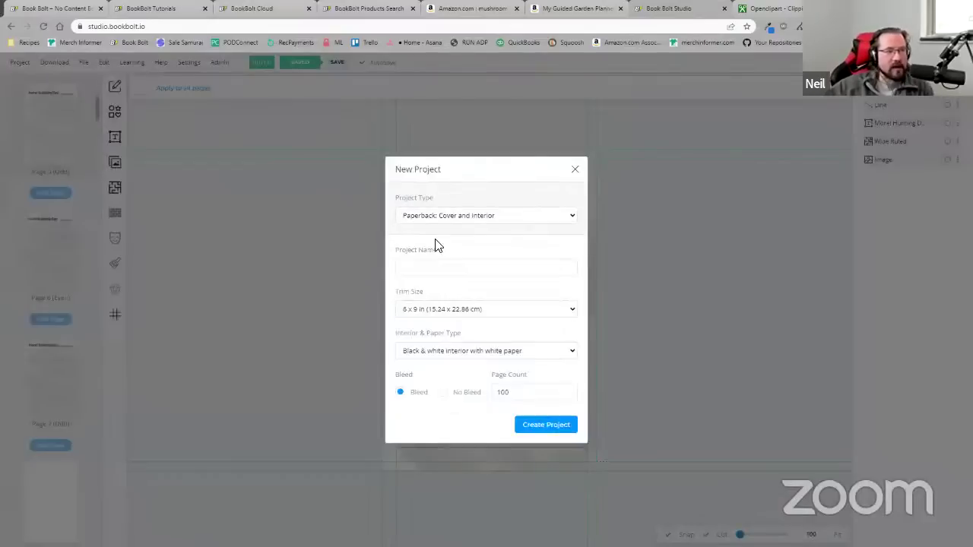
left_click(444, 268)
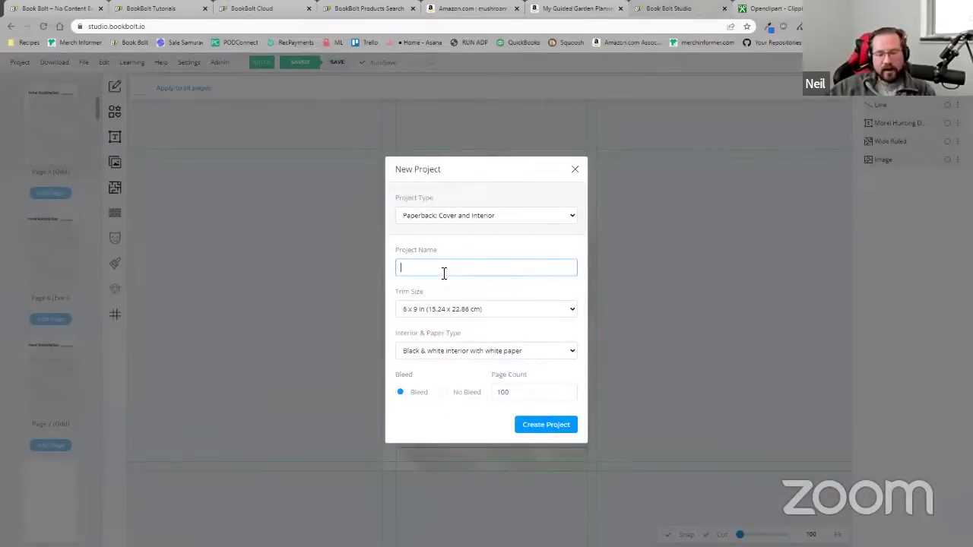
type("TEst book")
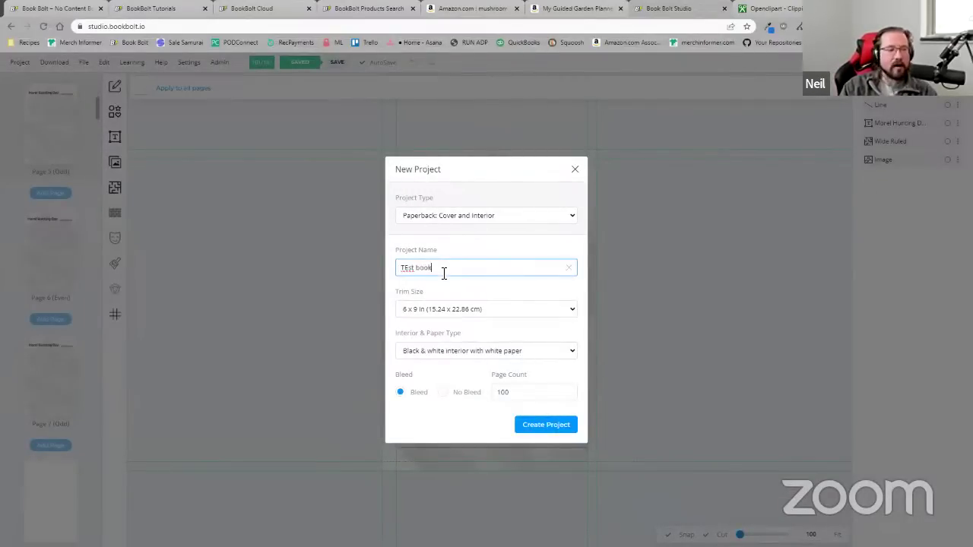
left_click(521, 390)
double_click(525, 392)
type("25")
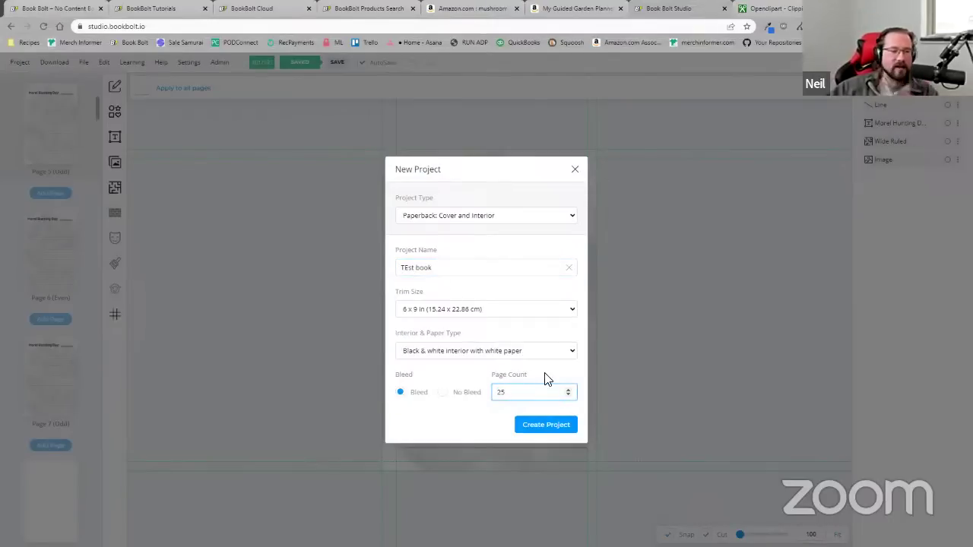
left_click(541, 427)
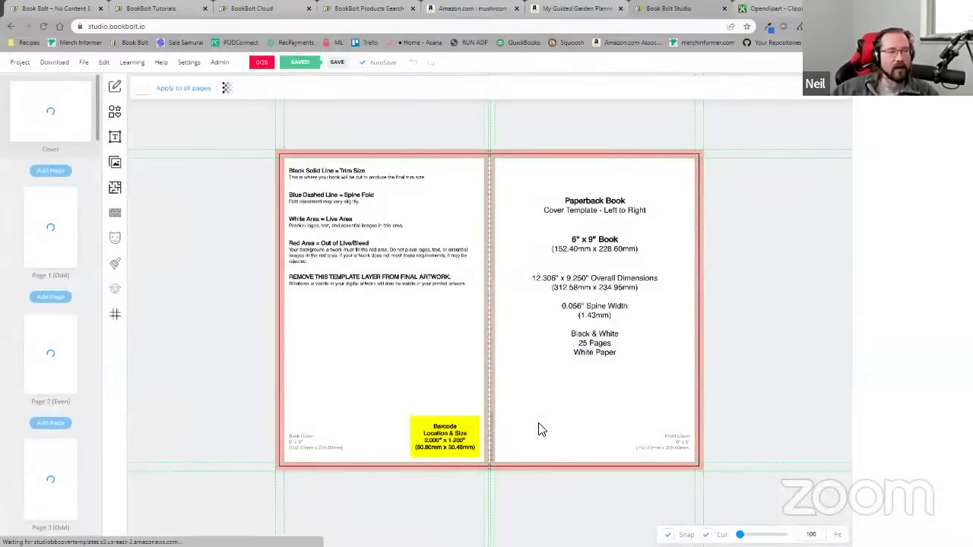
- Apply the Wide Ruled page template to all 25 interior pages, starting from page 1
left_click(52, 227)
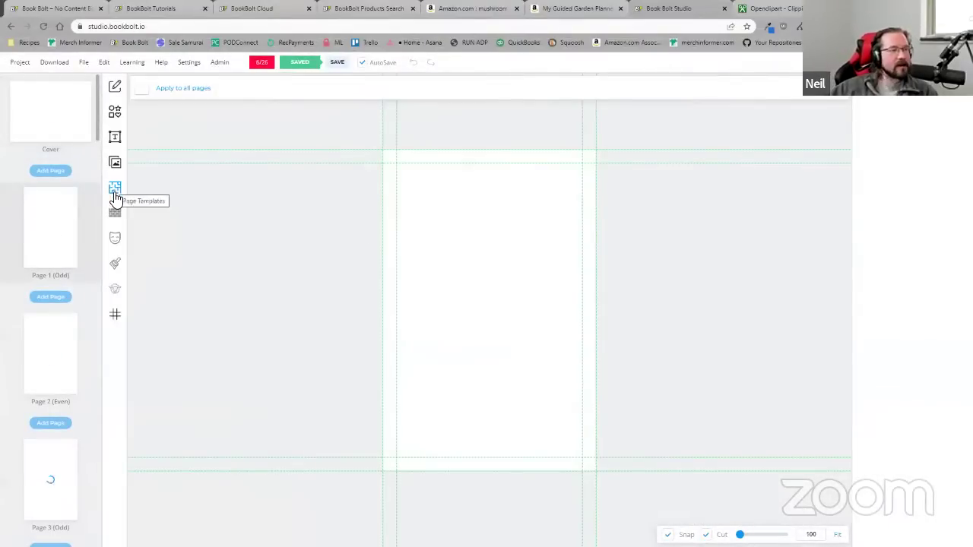
left_click(115, 187)
left_click(259, 175)
left_click(520, 217)
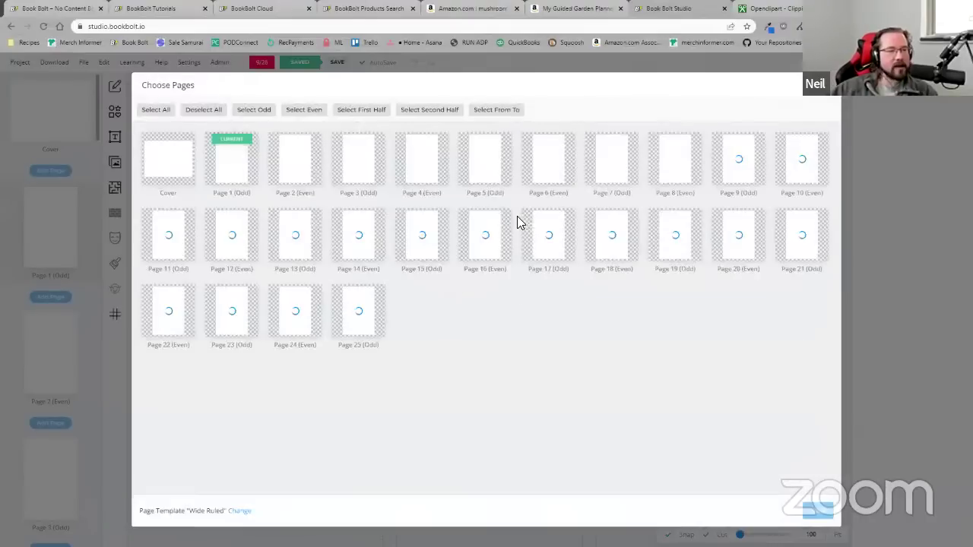
left_click(158, 112)
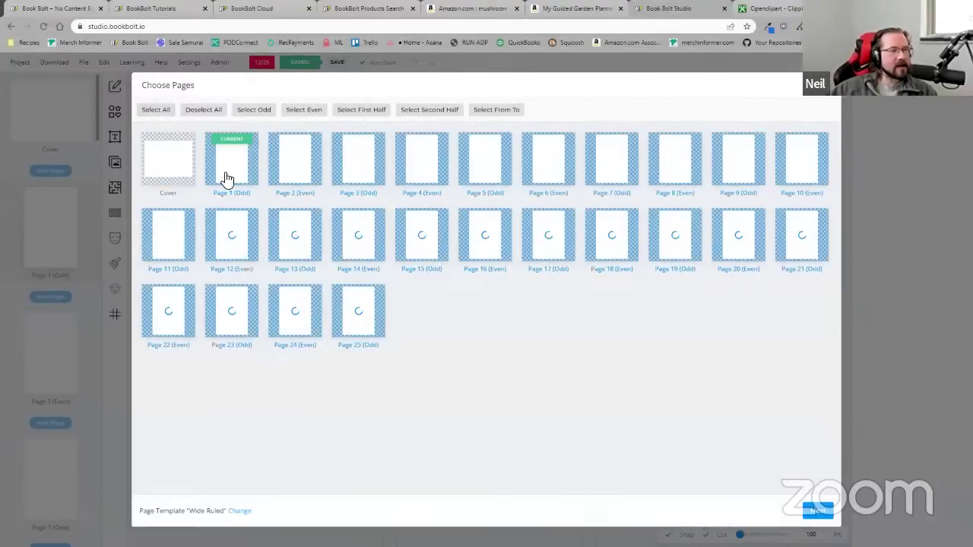
left_click(814, 513)
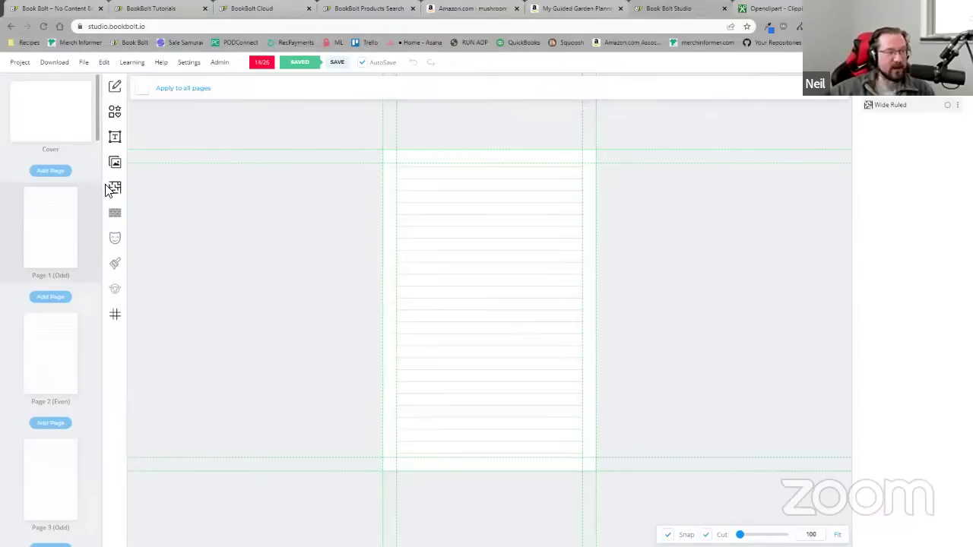
- Insert the uploaded morel mushroom photo on page 1, then enlarge and position it to cover the whole page
left_click(114, 162)
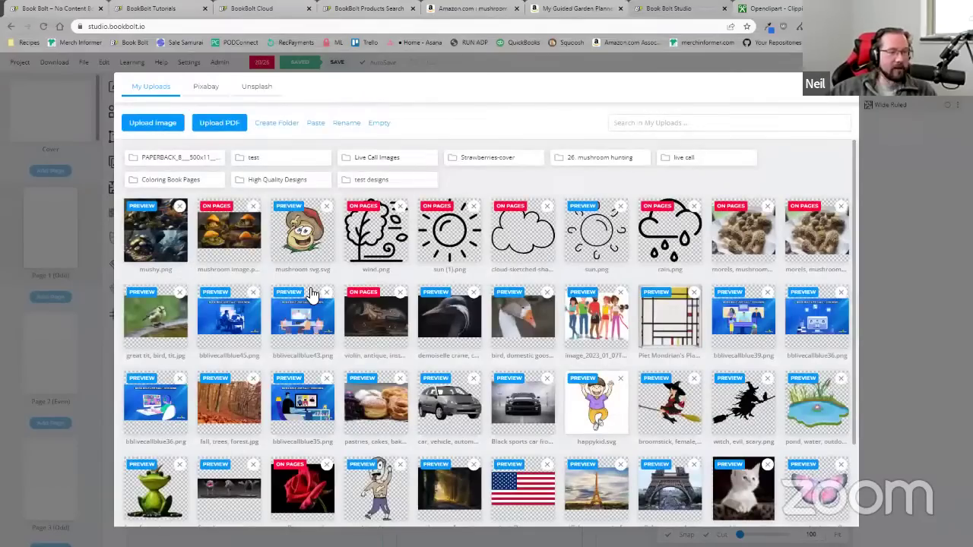
left_click(745, 237)
left_click_drag(581, 379, 825, 525)
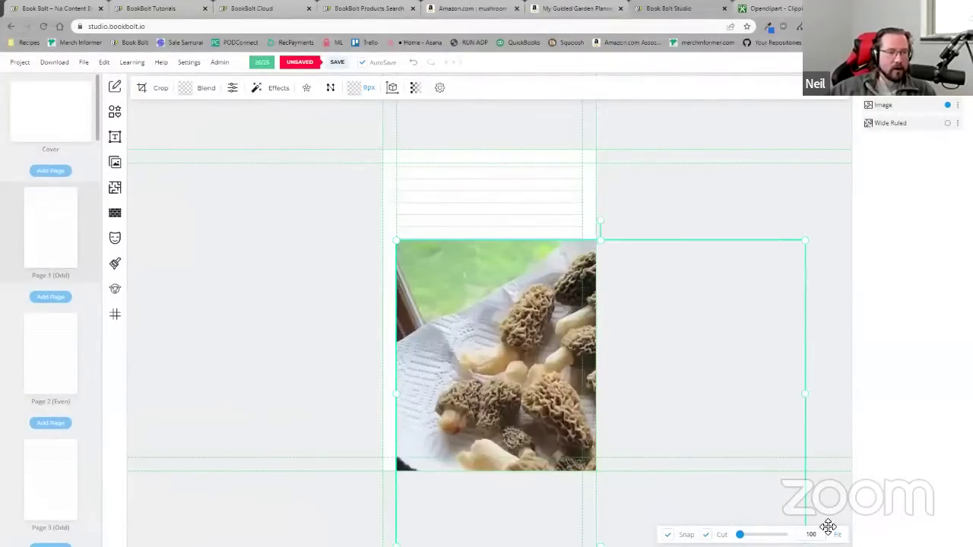
left_click_drag(692, 469, 585, 365)
left_click_drag(497, 449, 497, 468)
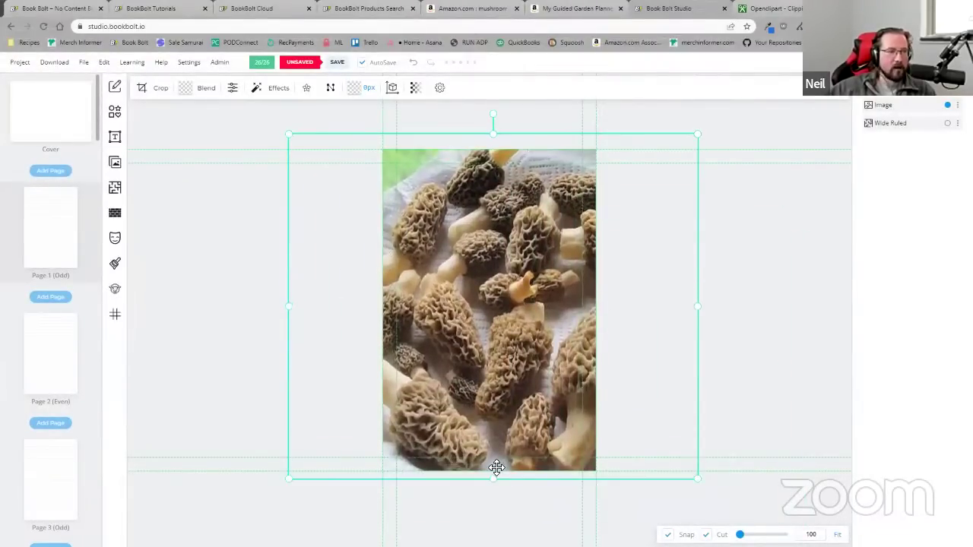
- Apply the Average greyscale effect to the morel photo, lower its opacity to a faint background and save the page
left_click(274, 93)
left_click(314, 148)
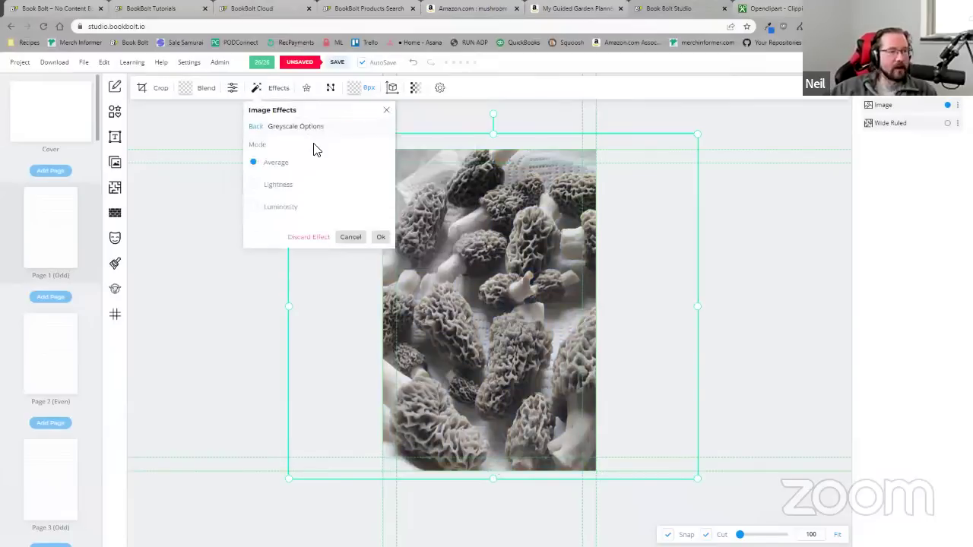
left_click(380, 236)
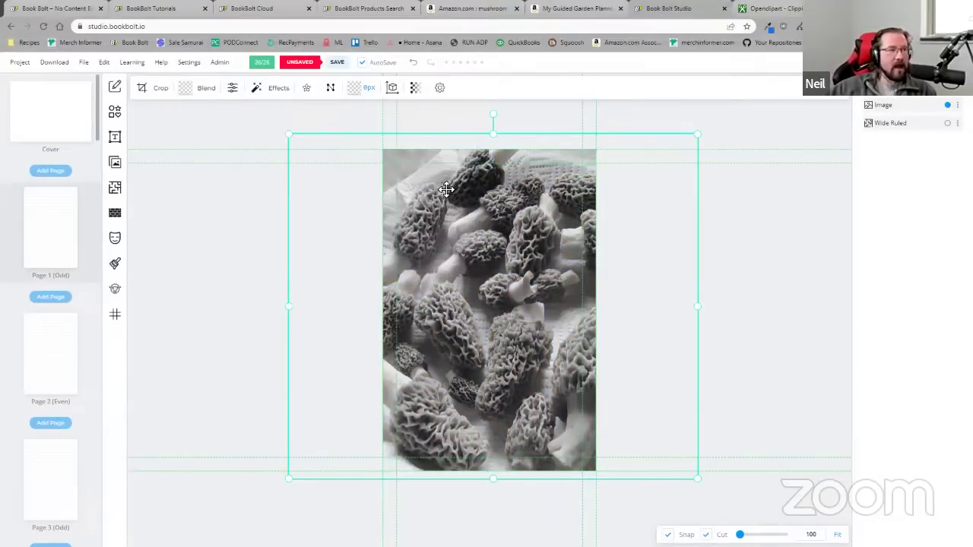
left_click(414, 89)
left_click_drag(487, 130, 427, 132)
left_click(539, 158)
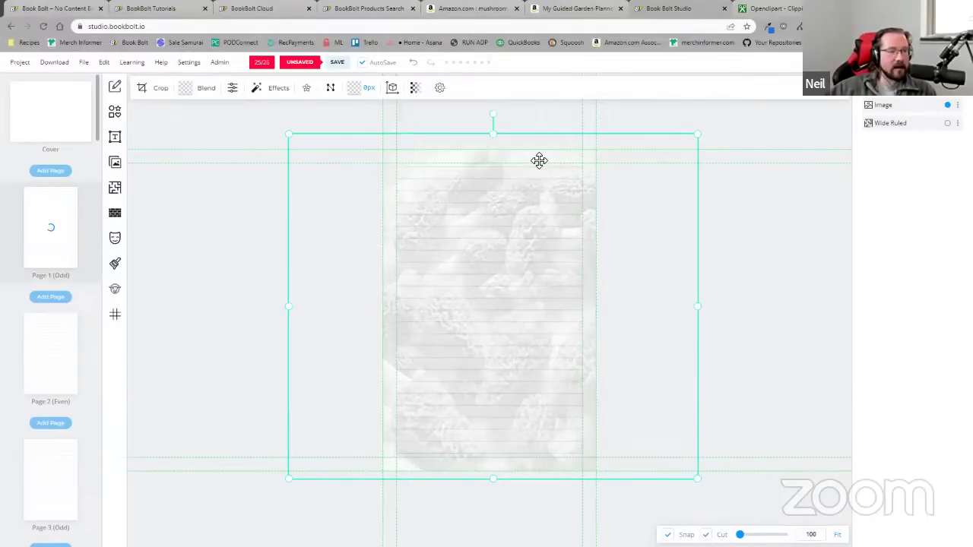
left_click(337, 63)
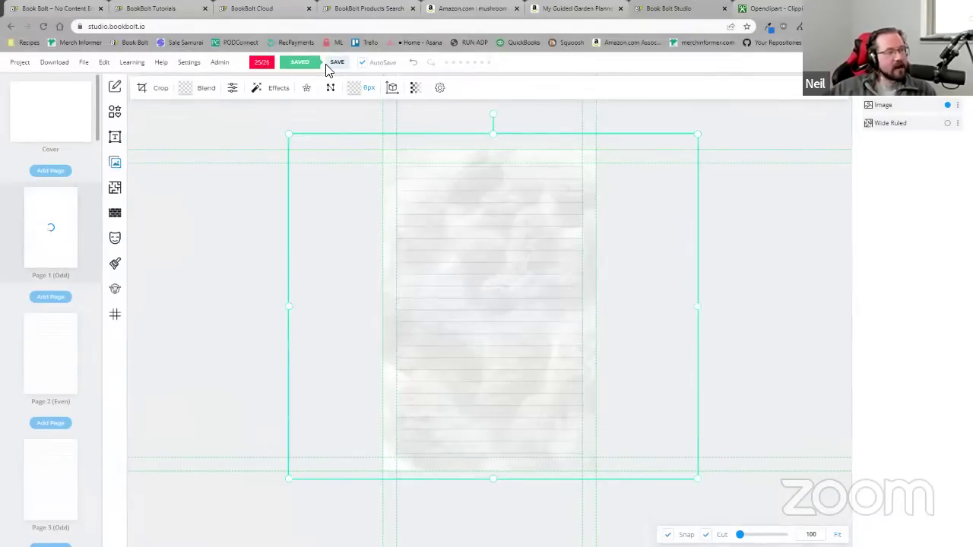
- Clone page 1 onto all other interior pages but not the cover, considering KDP inner margins for odd and even pages
right_click(59, 238)
left_click(97, 244)
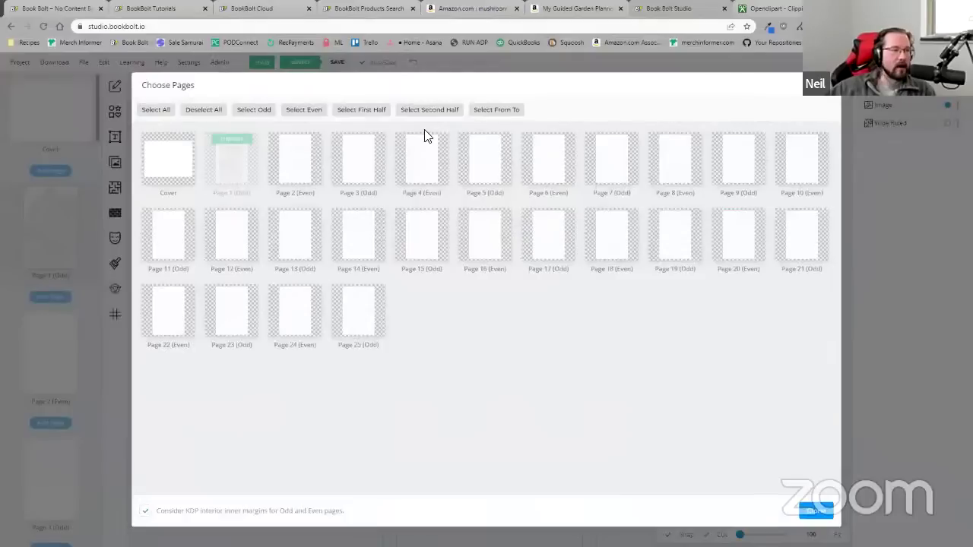
left_click(155, 110)
left_click(165, 180)
left_click(816, 511)
left_click(536, 91)
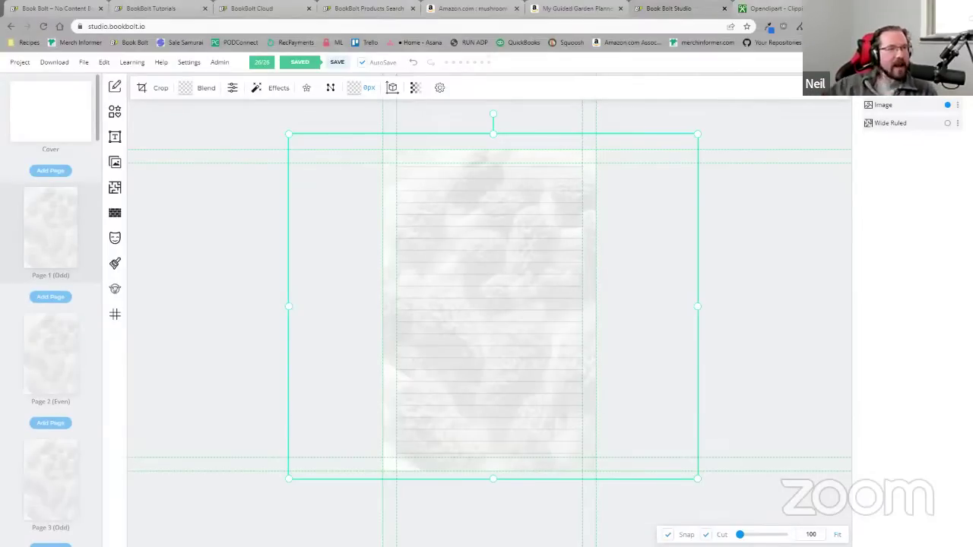
- Switch to Amazon and review the search results for "mushroom hunting logbook" up to the start of the list
left_click(461, 9)
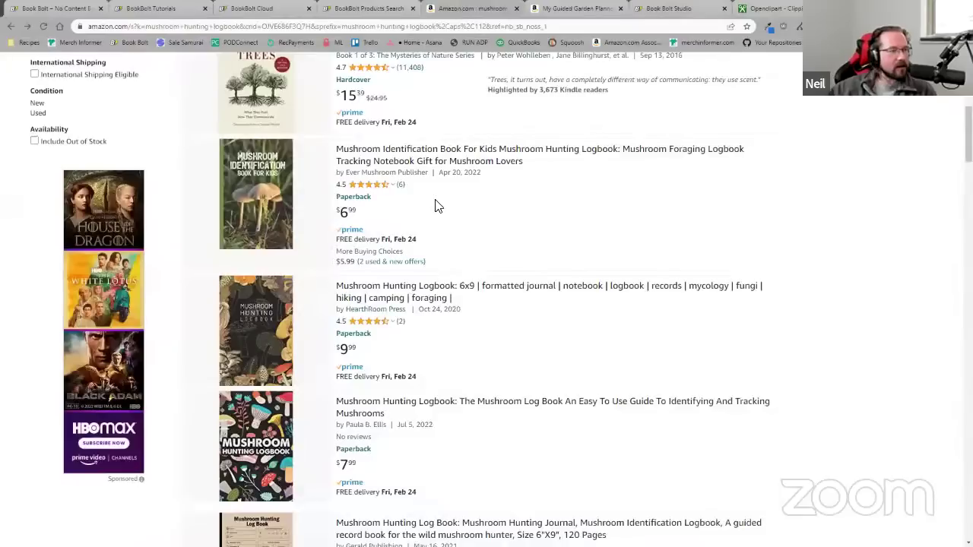
scroll(435, 206, "up", 5)
scroll(435, 206, "up", 1)
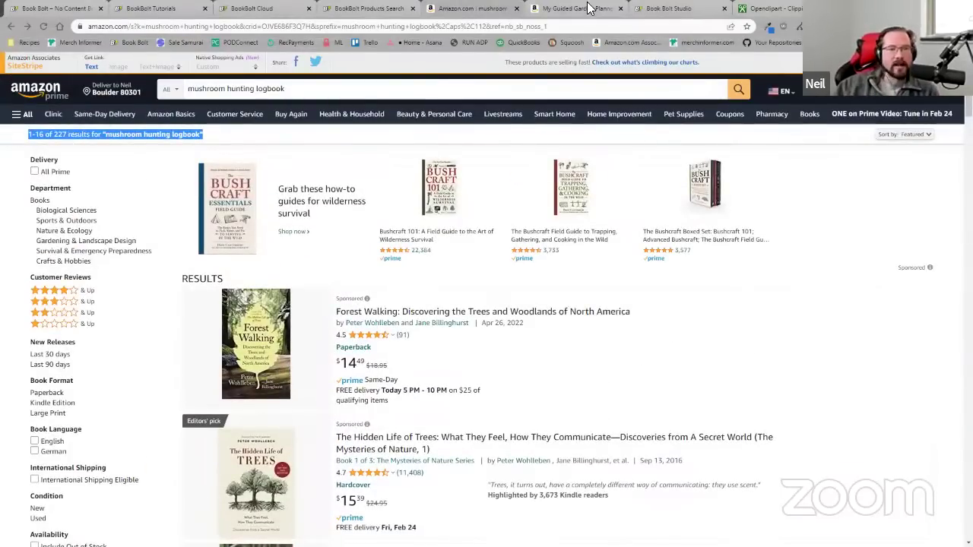
- Return to Book Bolt Studio and look over the project's download and help options
left_click(669, 8)
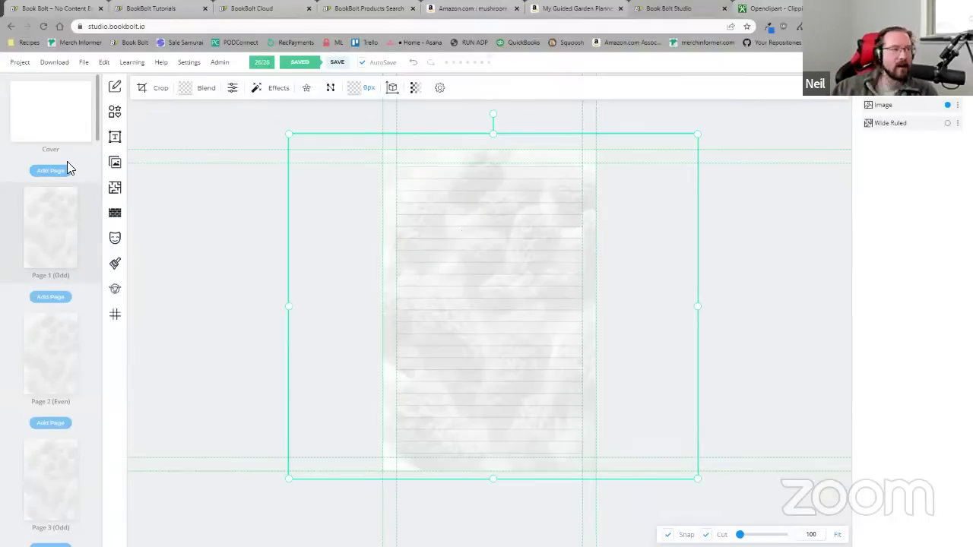
left_click(52, 62)
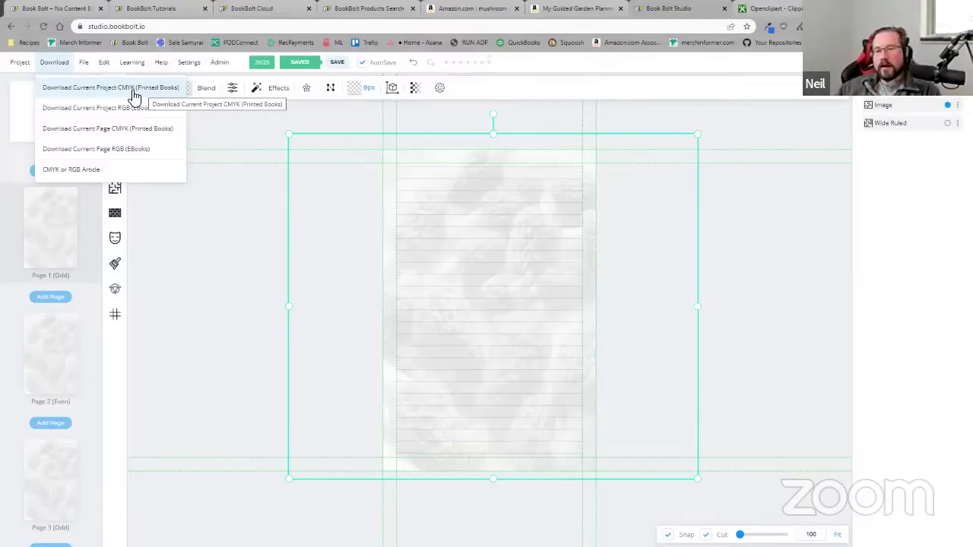
left_click(161, 63)
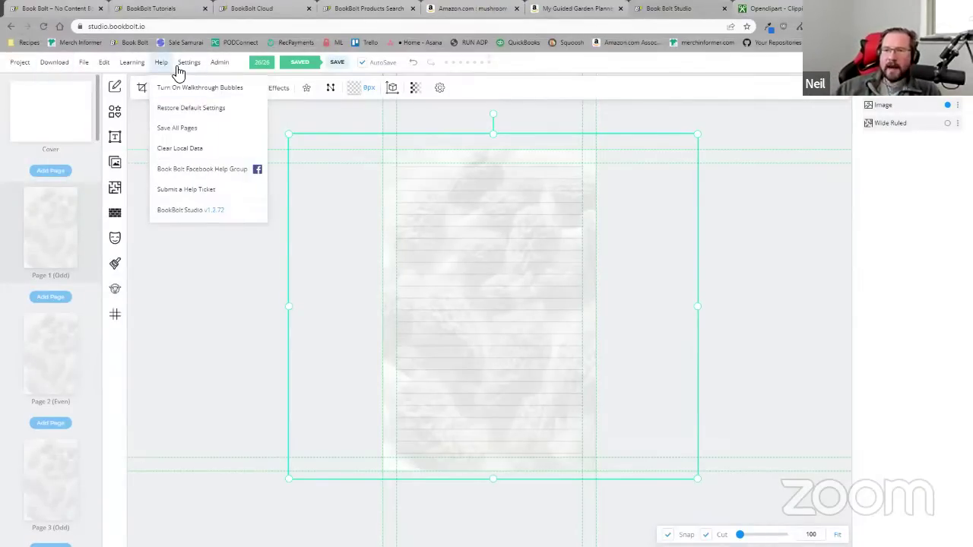
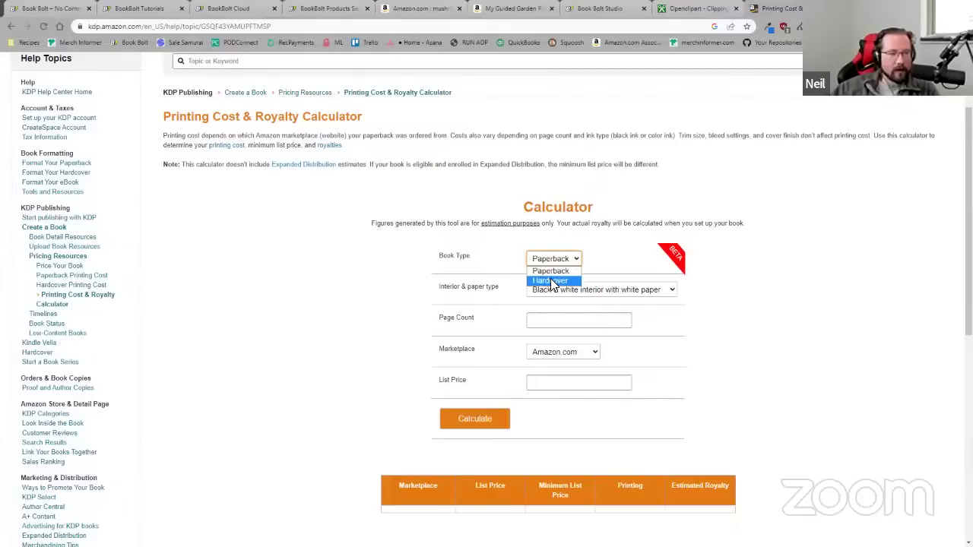
- Fill in the KDP royalty calculator for a black and white, white-paper paperback with 100 pages and a 30.59 list price
left_click(611, 292)
left_click(612, 298)
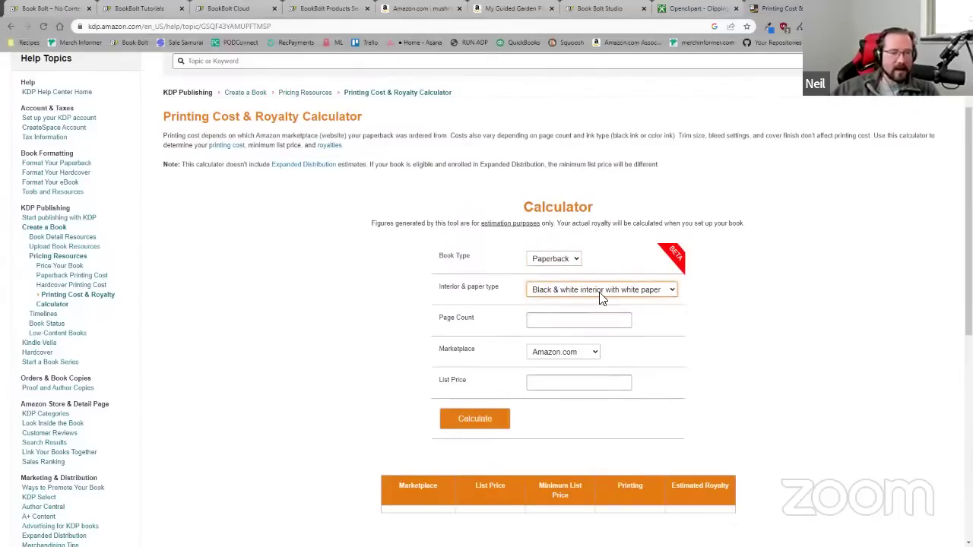
left_click(552, 320)
type("100")
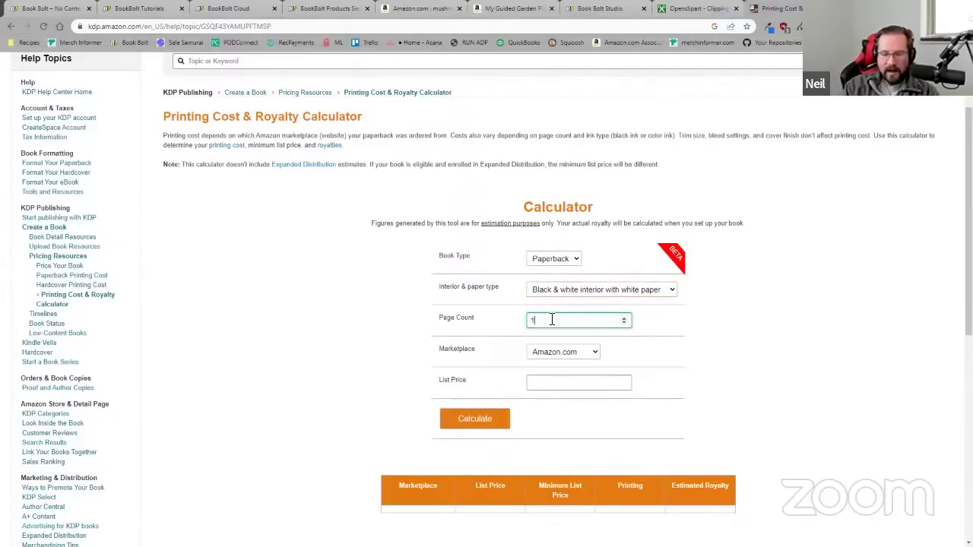
key("Tab")
key("Tab")
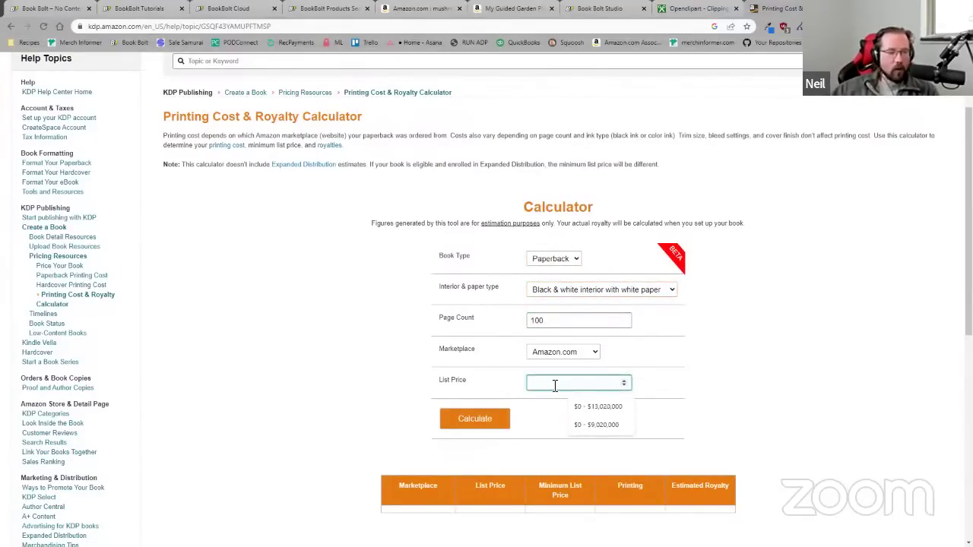
type("30.59")
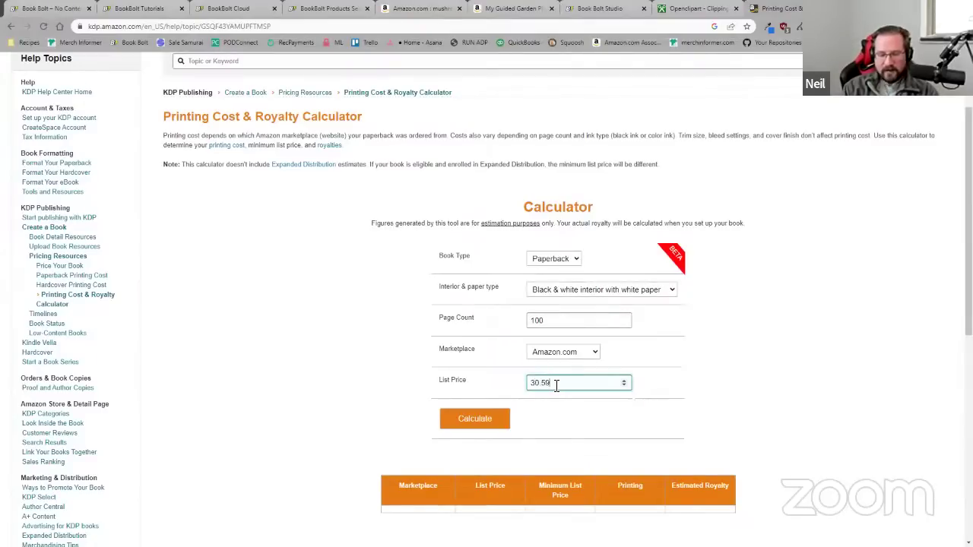
- Change the calculator's page count to 253, calculate the royalty and highlight the estimated royalty amount
double_click(536, 320)
type("253")
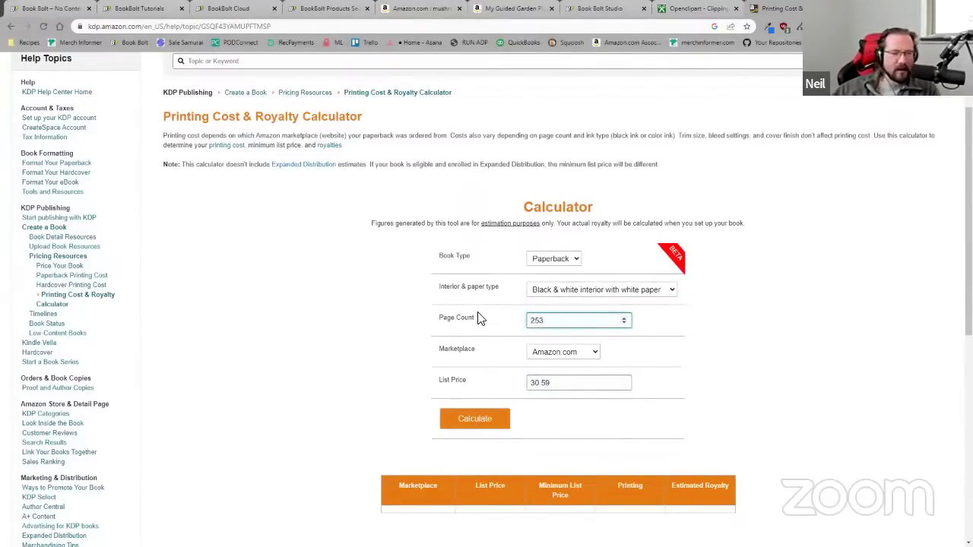
left_click(479, 418)
scroll(714, 423, "down", 2)
left_click_drag(709, 413, 681, 414)
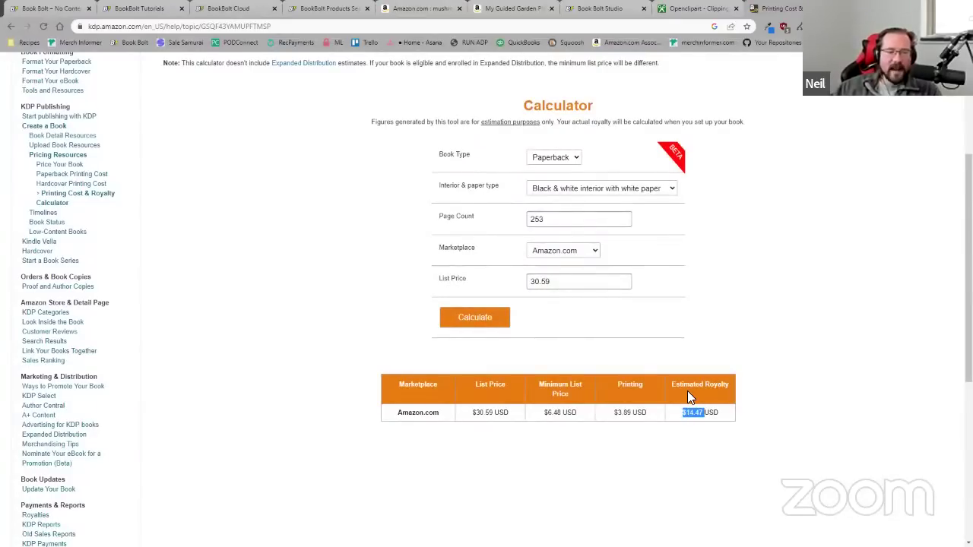
- Set the royalty calculator to 100 pages and a 7.99 list price, calculate the royalty, and highlight the estimated royalty amount
double_click(551, 220)
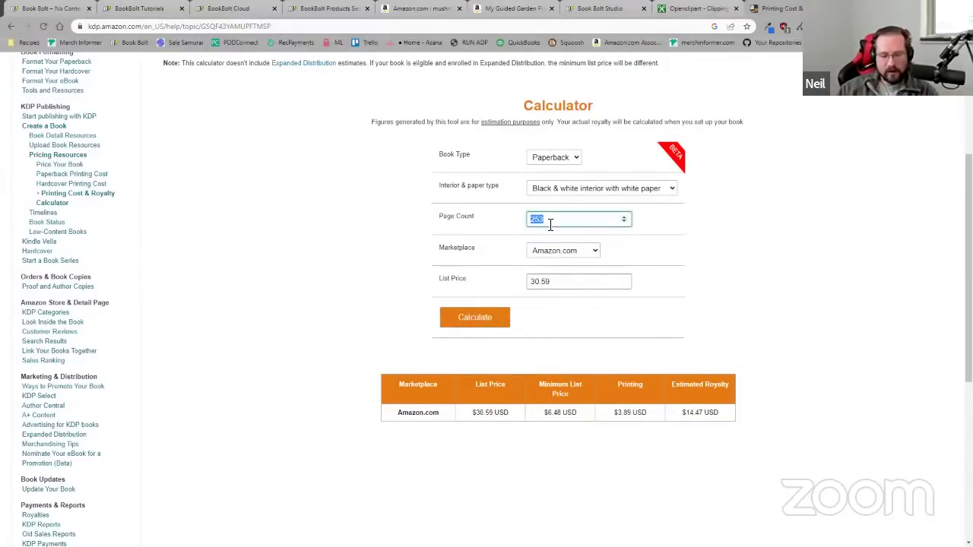
type("100")
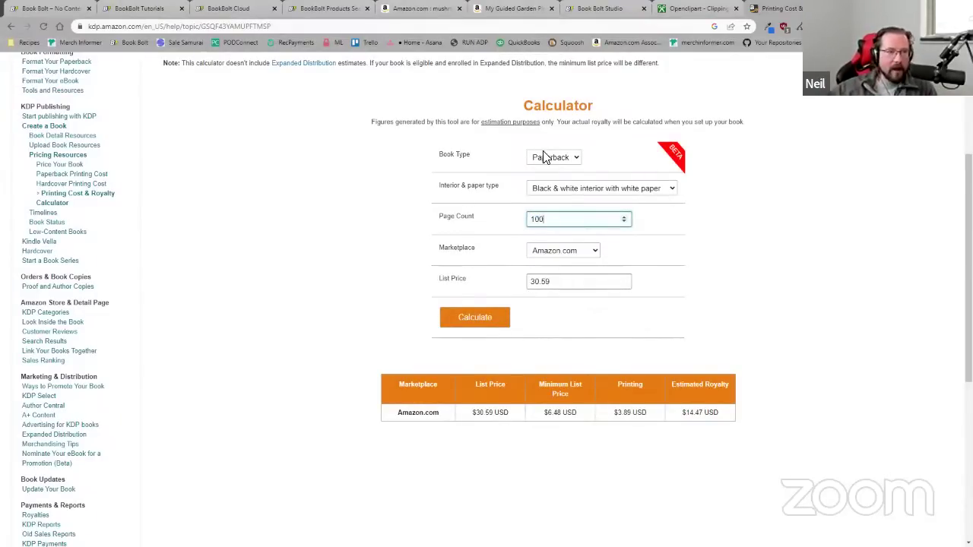
key("Tab")
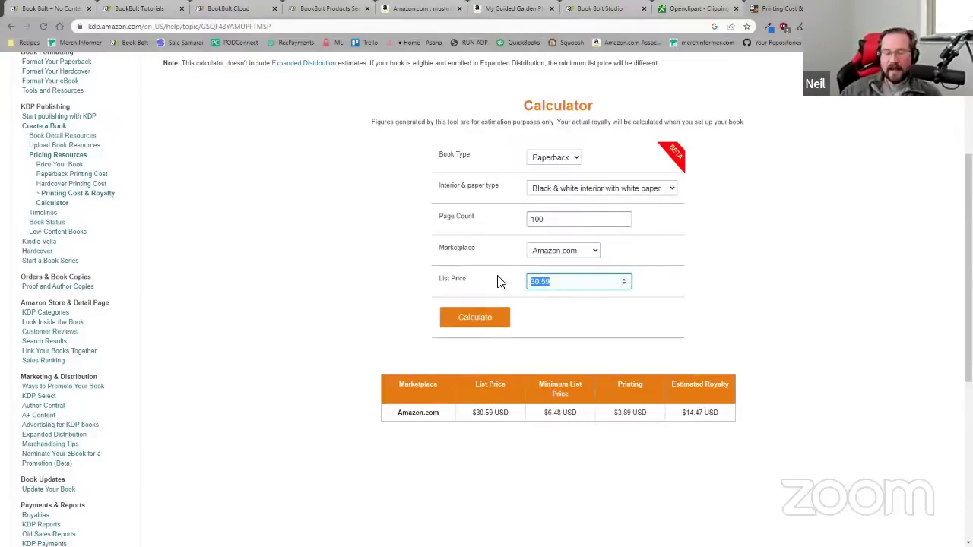
type("7.99")
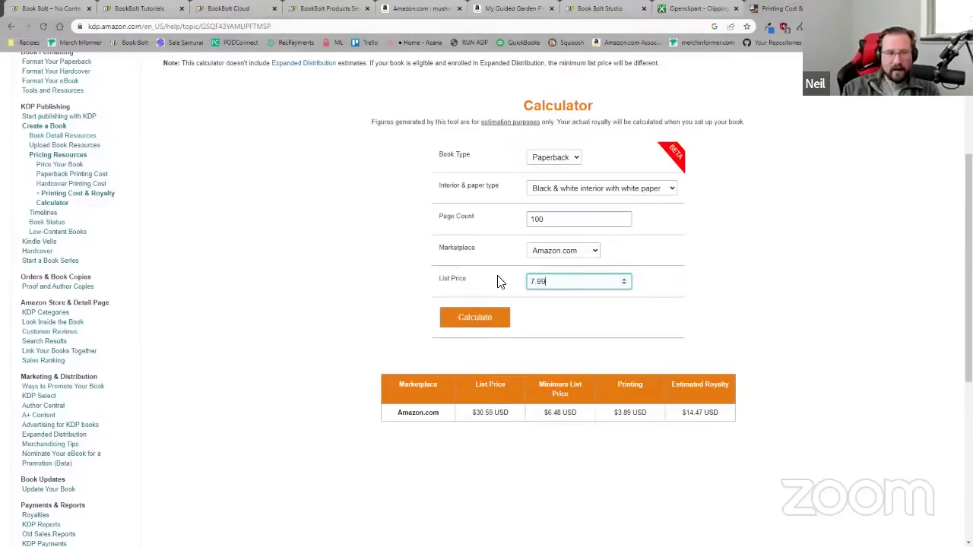
left_click(483, 322)
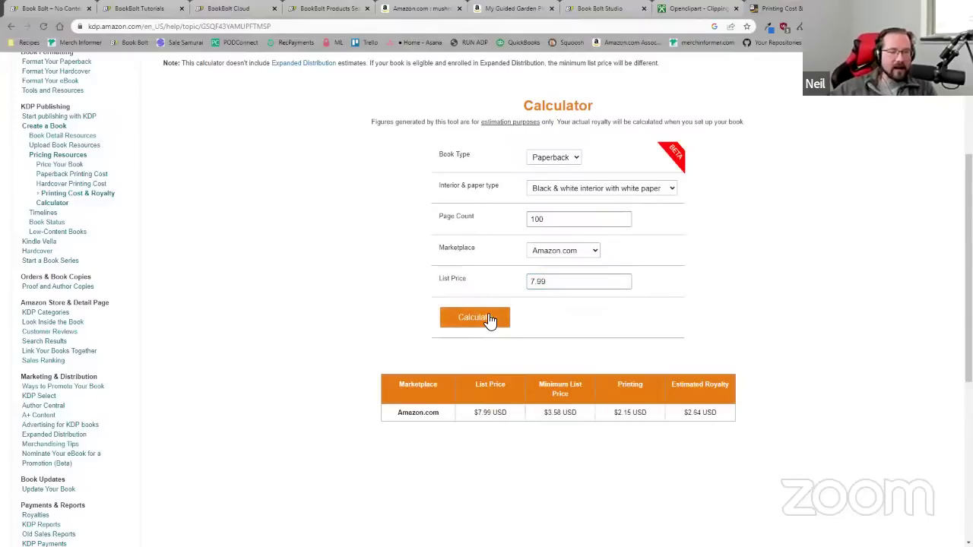
left_click_drag(685, 413, 701, 414)
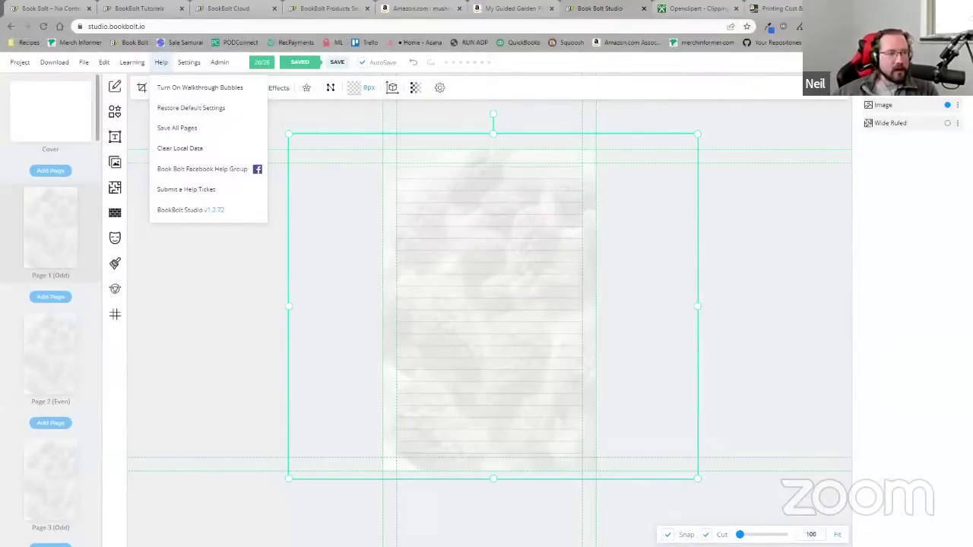
- Switch to Book Bolt Studio and view the margin options for uploading a PDF to the image library, then close them
left_click(232, 279)
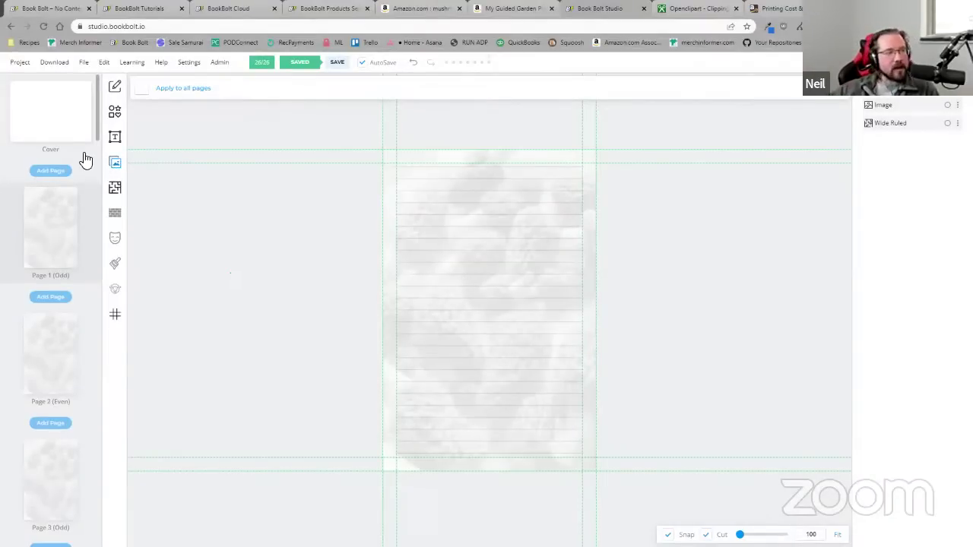
left_click(116, 165)
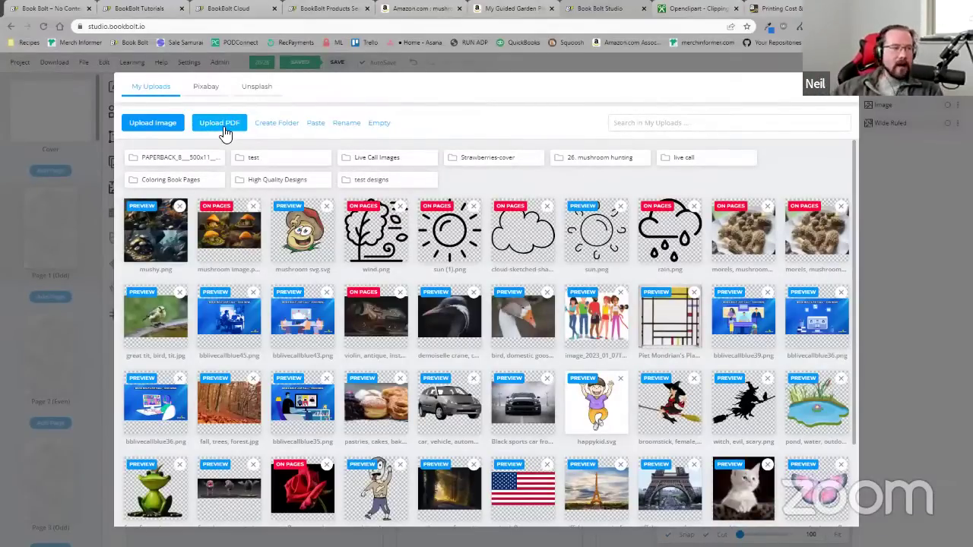
left_click(217, 128)
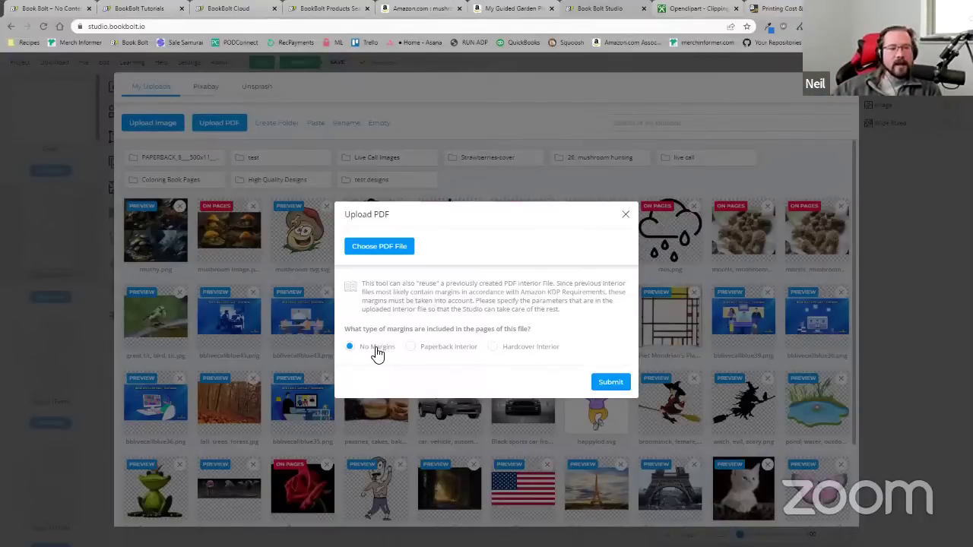
left_click(627, 216)
- View the page selection for using Page 1.png from the "26. mushroom hunting" uploads folder as a page template, and close it without applying
left_click(607, 164)
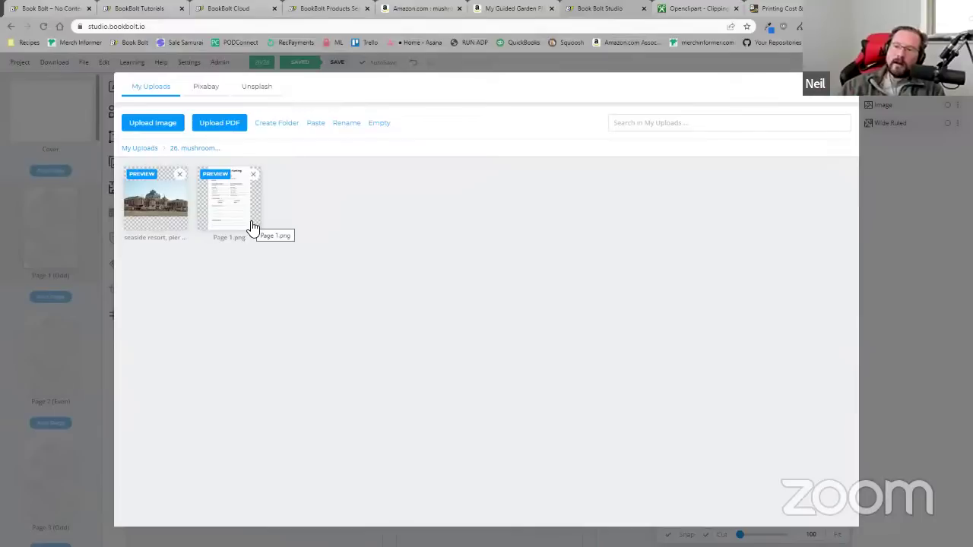
right_click(225, 206)
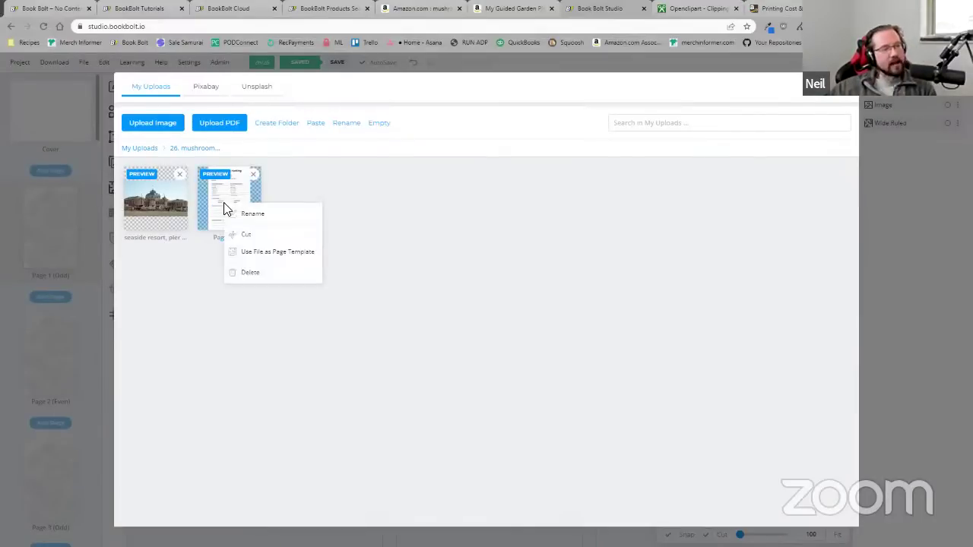
left_click(287, 254)
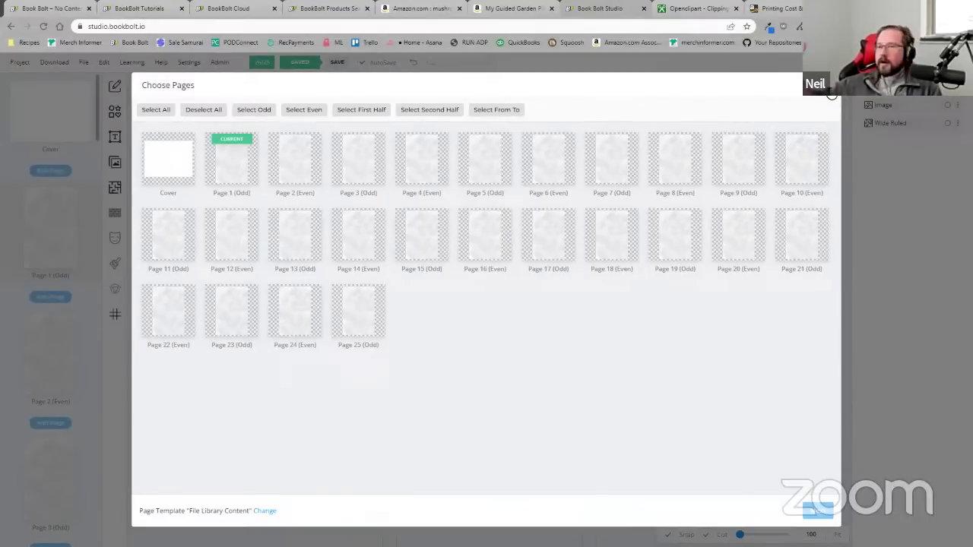
left_click(828, 99)
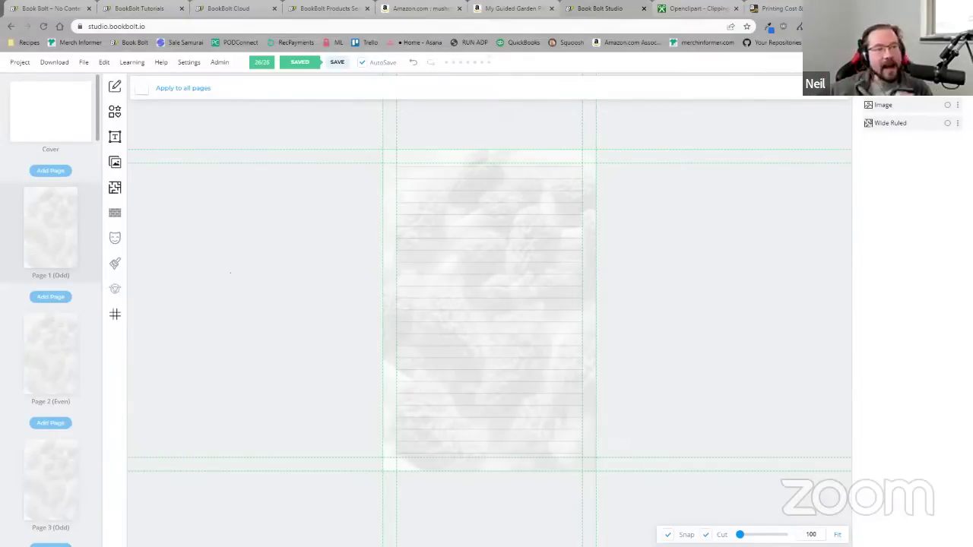
- Switch to the Amazon search results and open the 6x9 "Mushroom Hunting Logbook" by HearthRoom Press in a separate tab
left_click(136, 10)
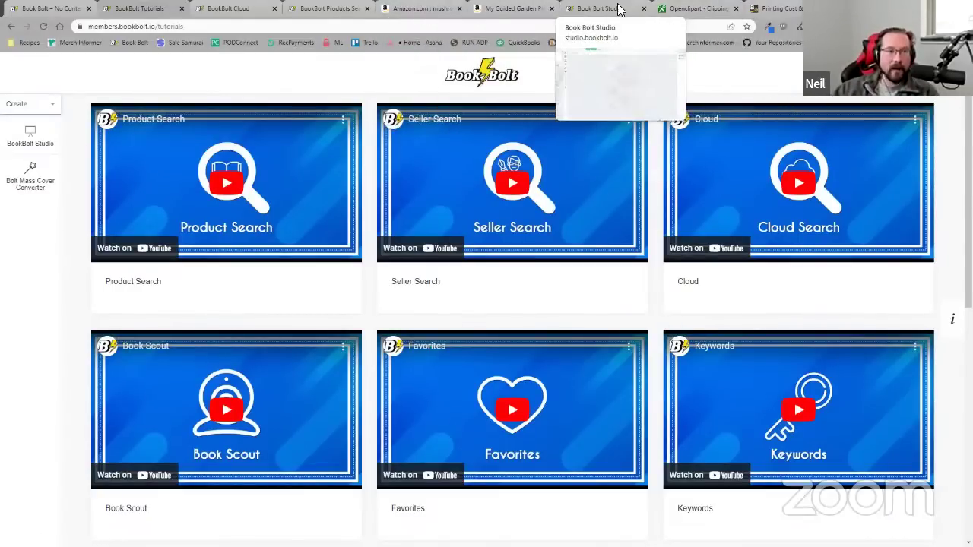
left_click(439, 10)
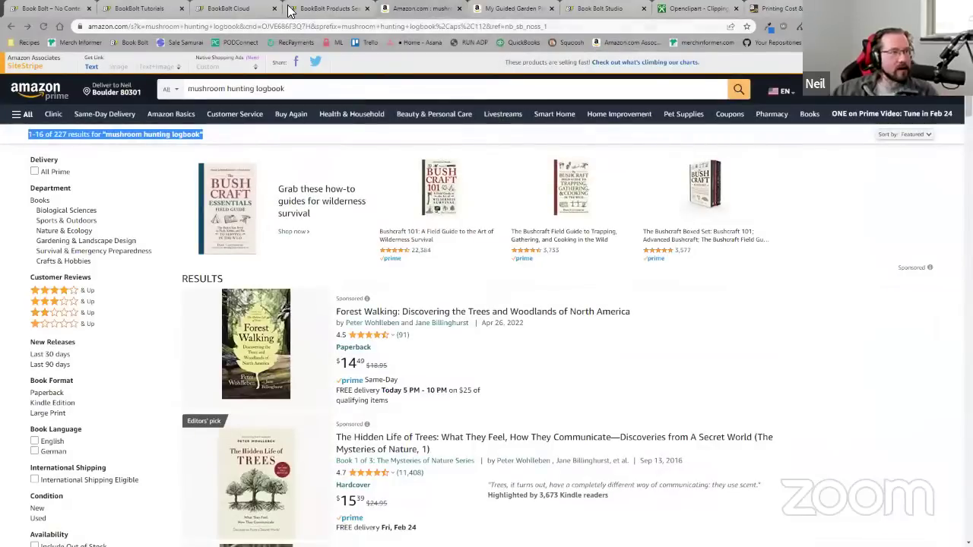
scroll(322, 200, "down", 5)
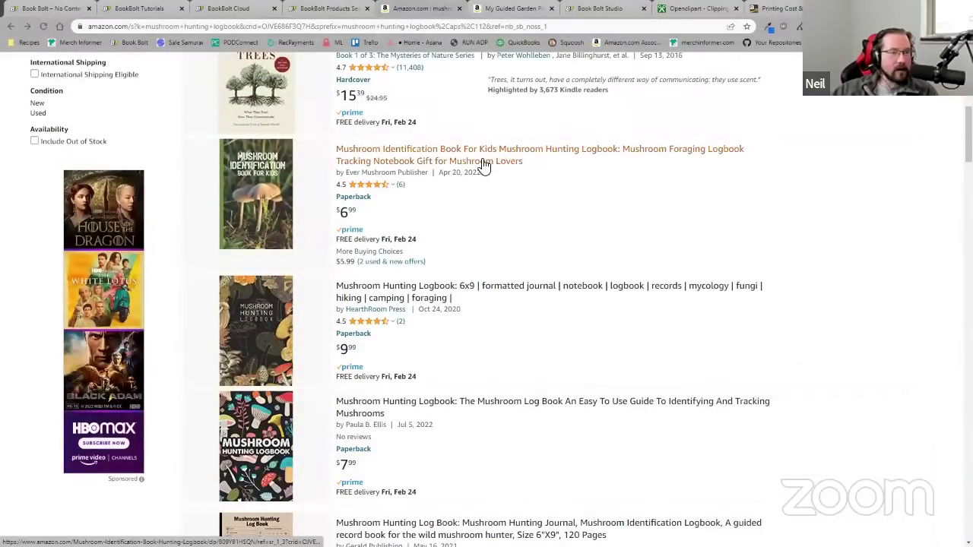
scroll(485, 205, "down", 1)
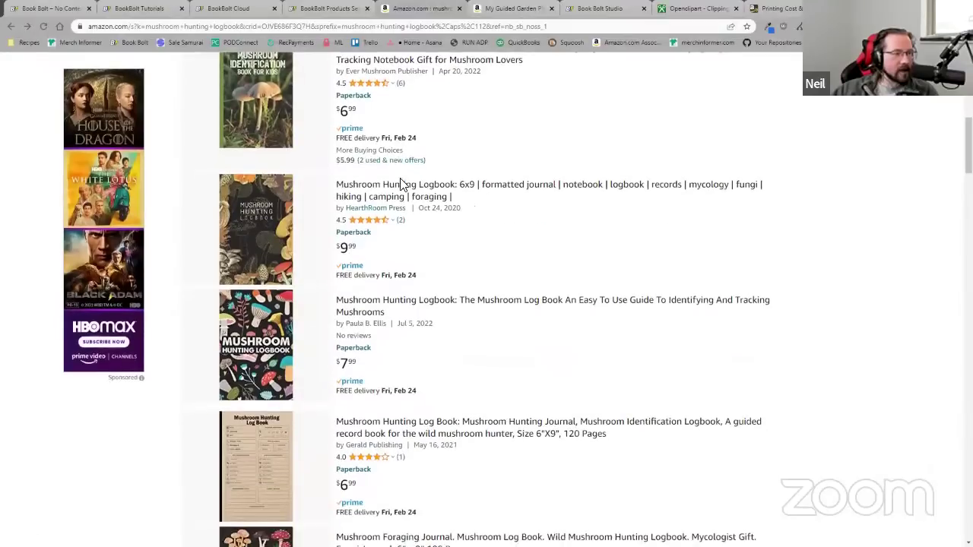
middle_click(418, 188)
left_click(444, 9)
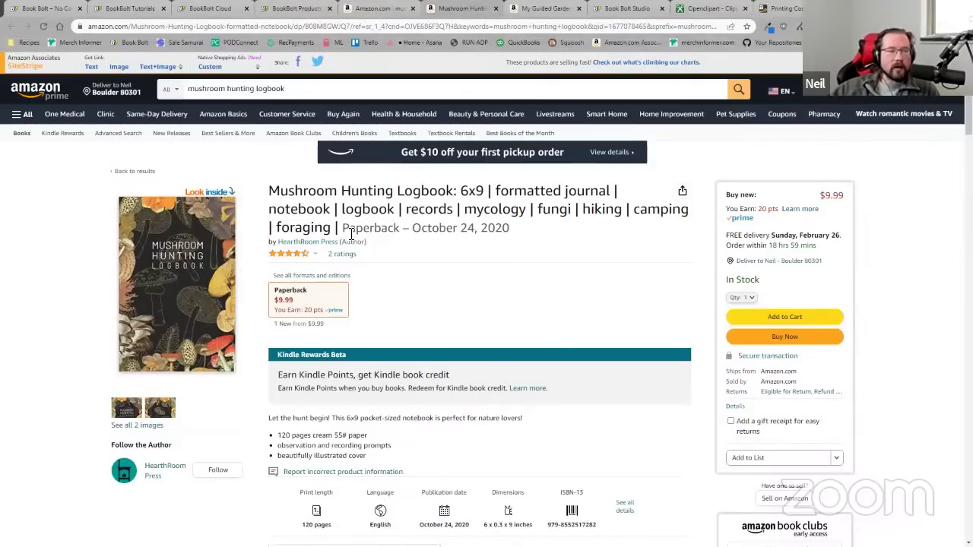
- Highlight the listing's full title, the colon separator, the main title "Mushroom Hunting Logbook" and the keyword subtitle in turn
left_click_drag(339, 228, 268, 190)
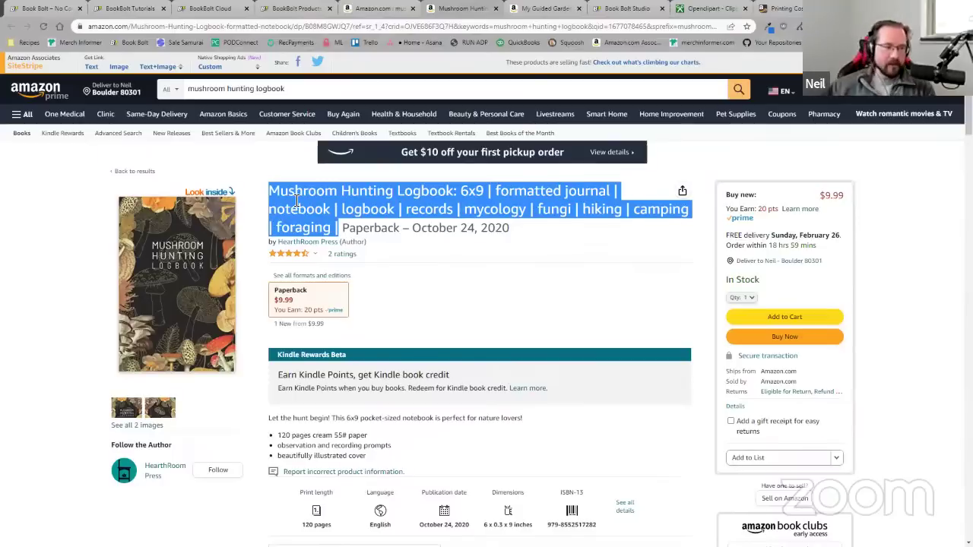
left_click(458, 191)
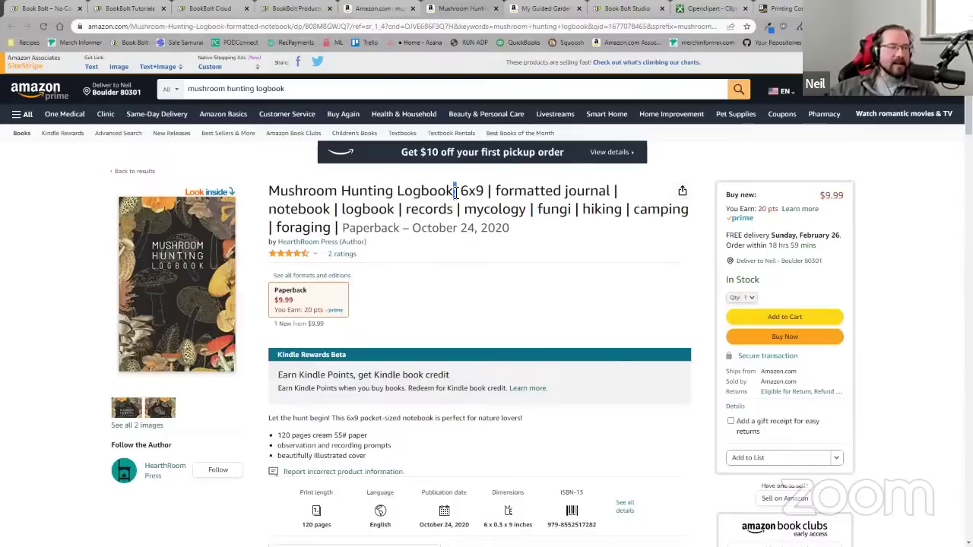
double_click(456, 191)
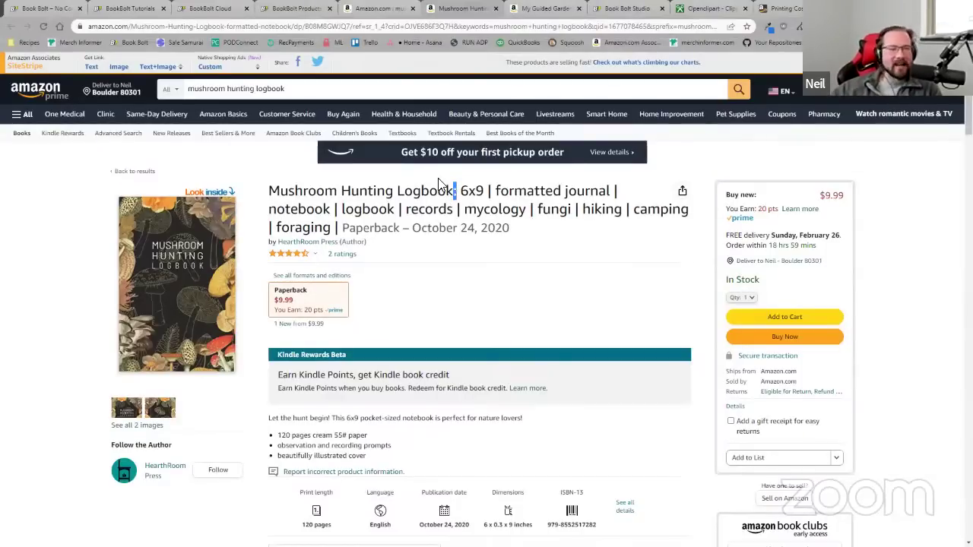
left_click_drag(454, 193, 281, 193)
left_click_drag(374, 193, 267, 196)
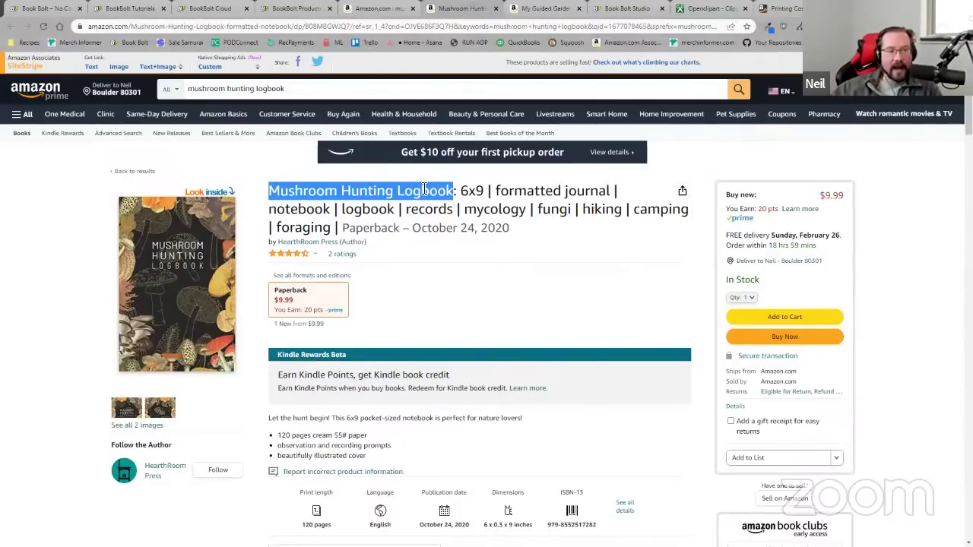
left_click_drag(461, 192, 342, 231)
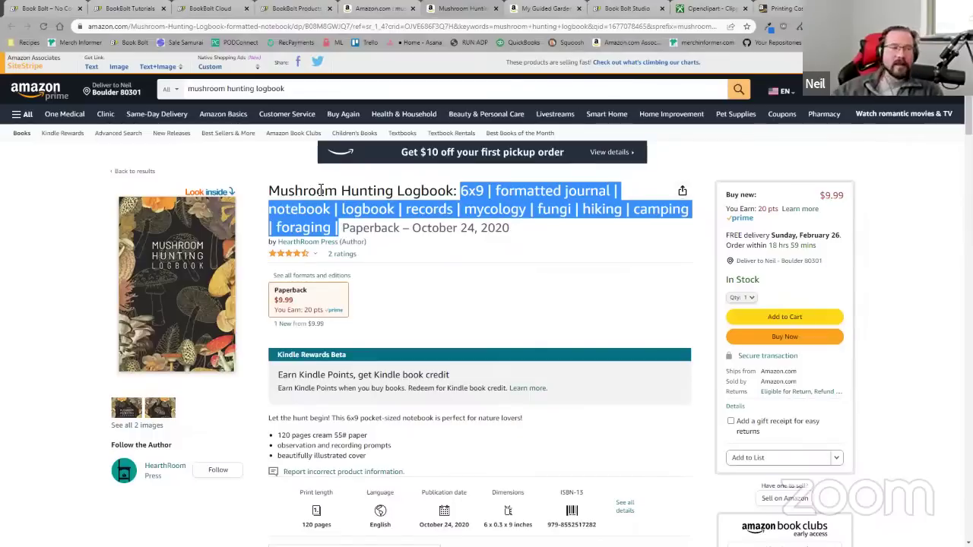
left_click_drag(461, 193, 340, 232)
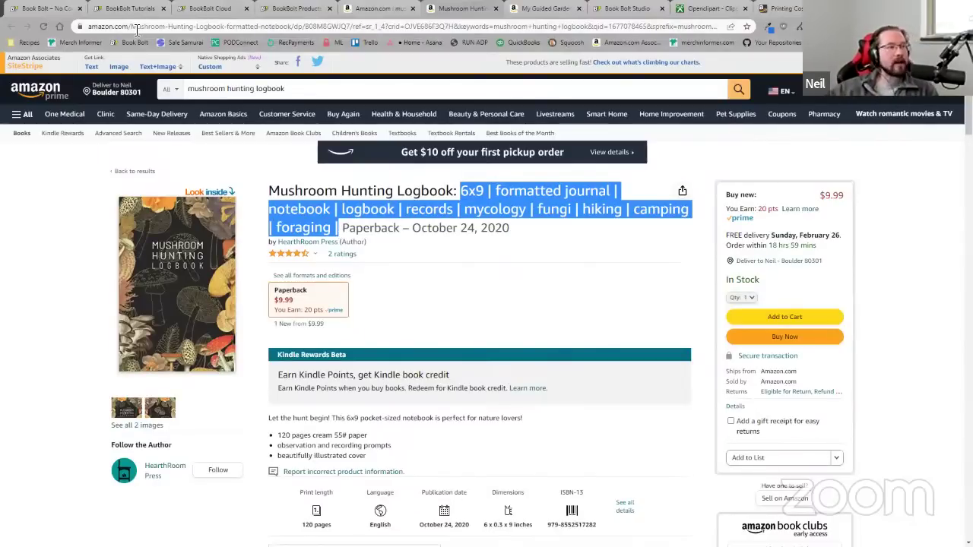
- Switch to Book Bolt's product search and examine the related keywords listed for mushroom hunter books
left_click(295, 8)
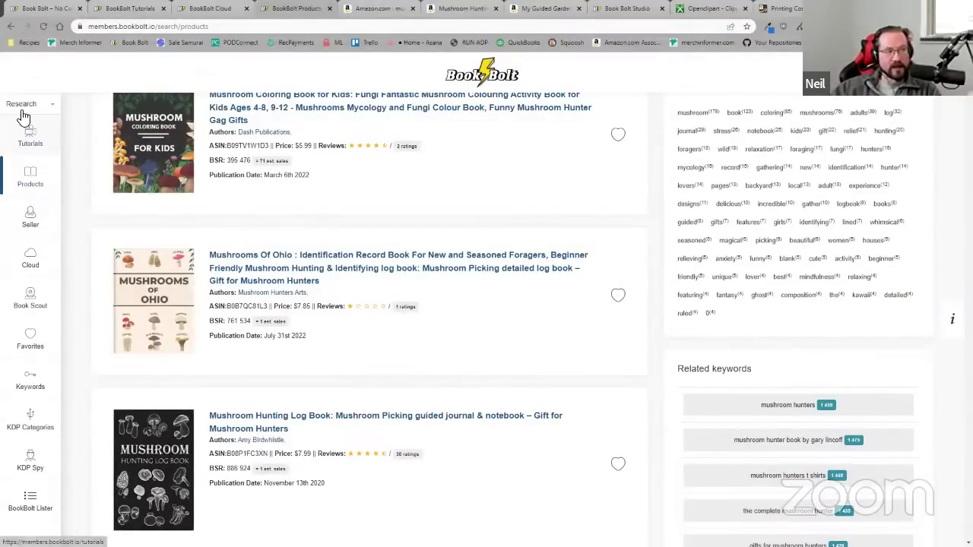
scroll(644, 402, "down", 5)
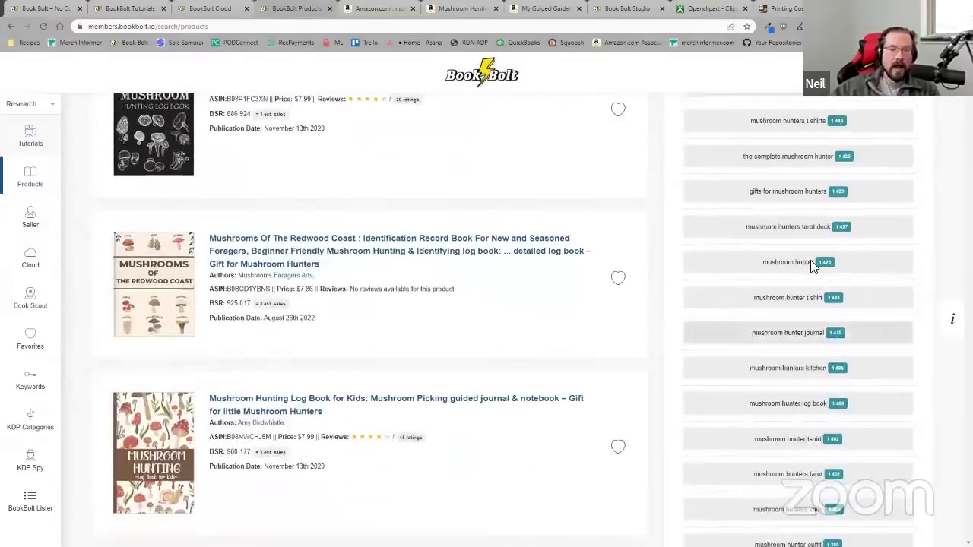
scroll(797, 259, "up", 2)
scroll(846, 180, "up", 1)
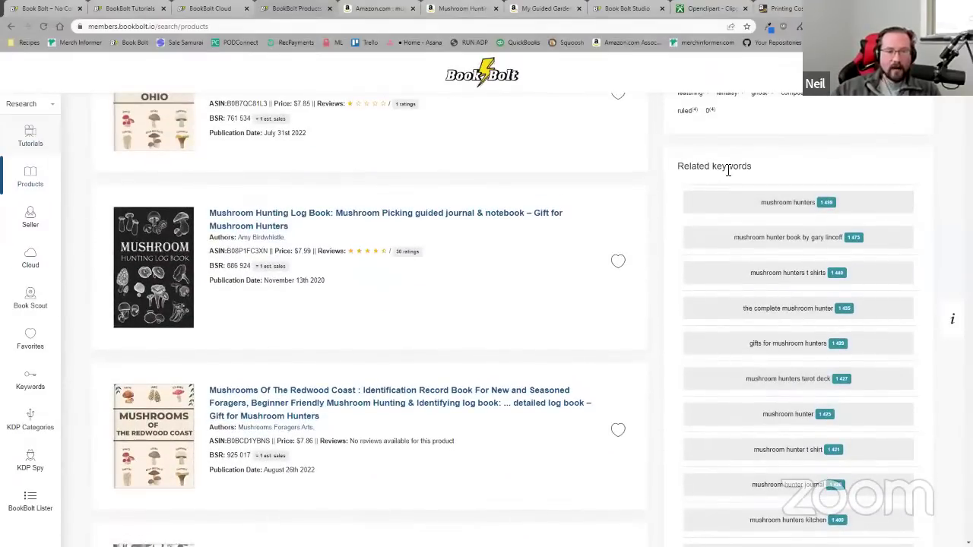
scroll(722, 251, "down", 2)
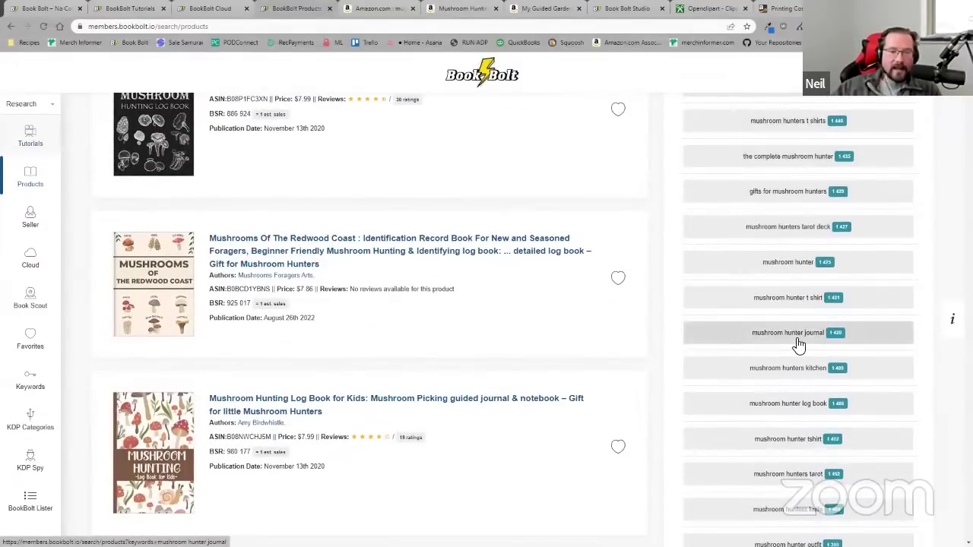
scroll(821, 342, "down", 1)
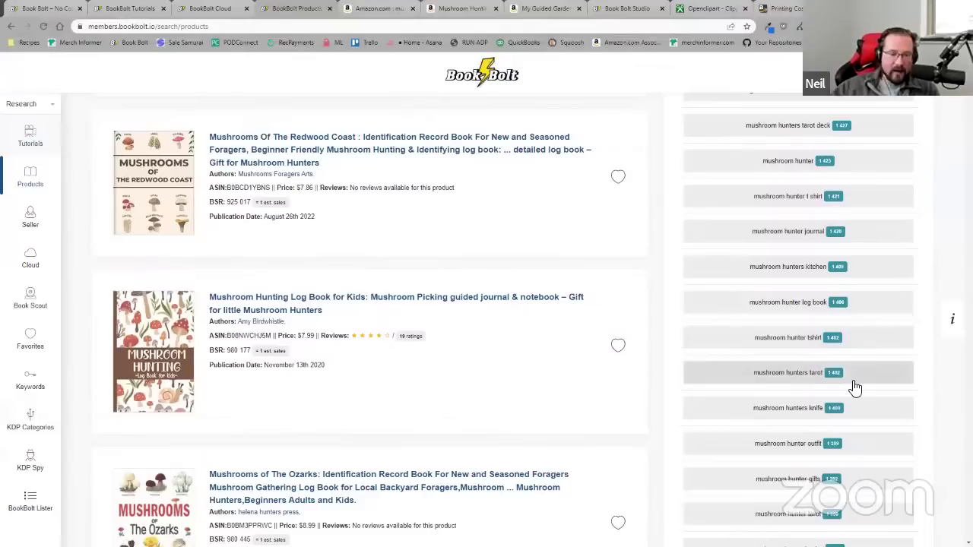
scroll(840, 365, "down", 2)
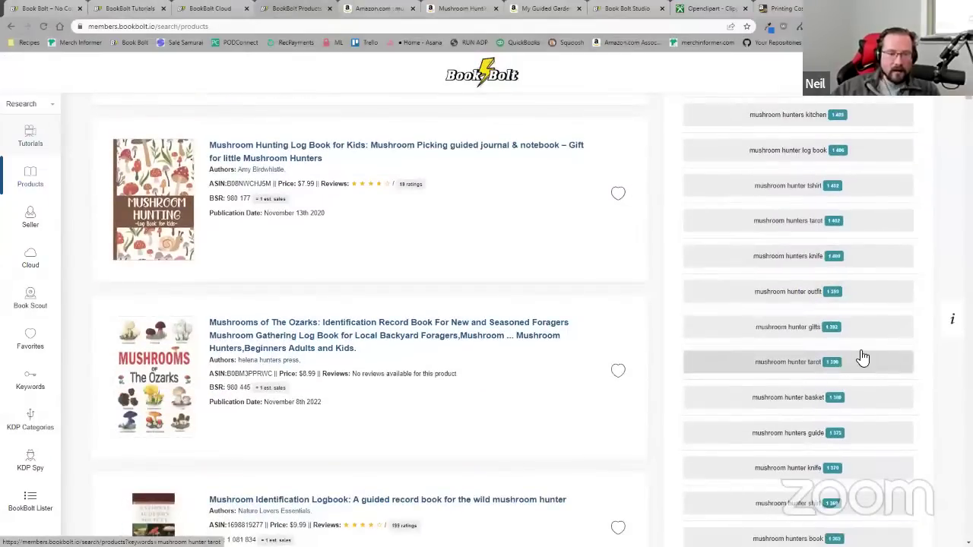
scroll(862, 358, "down", 1)
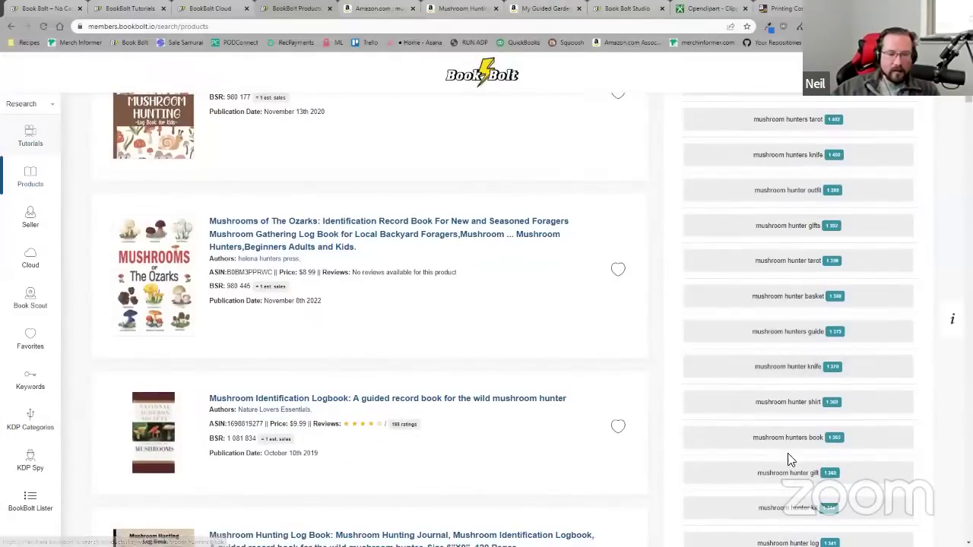
scroll(807, 447, "up", 3)
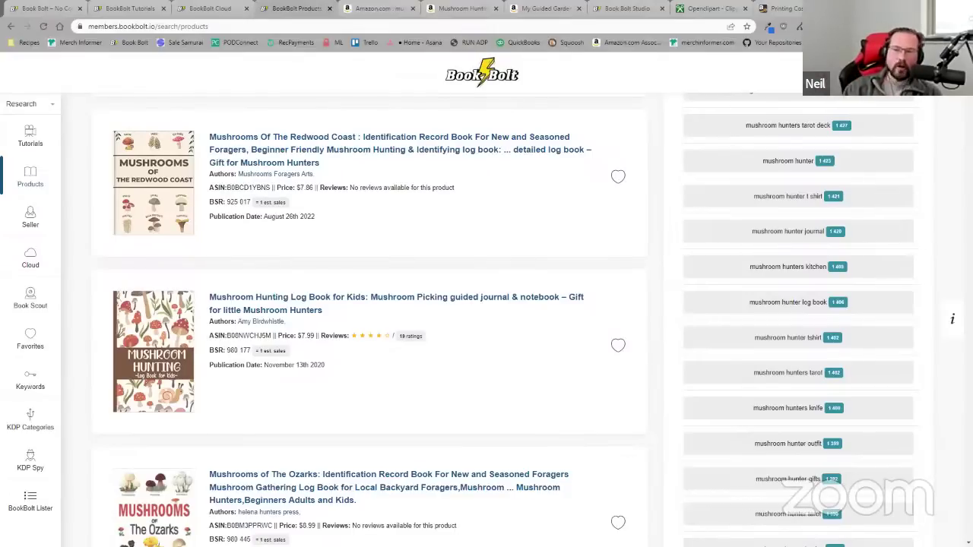
- Revisit Book Bolt Studio and the Book Bolt tutorials, and return to the start of Amazon's "mushroom hunting logbook" results
left_click(609, 13)
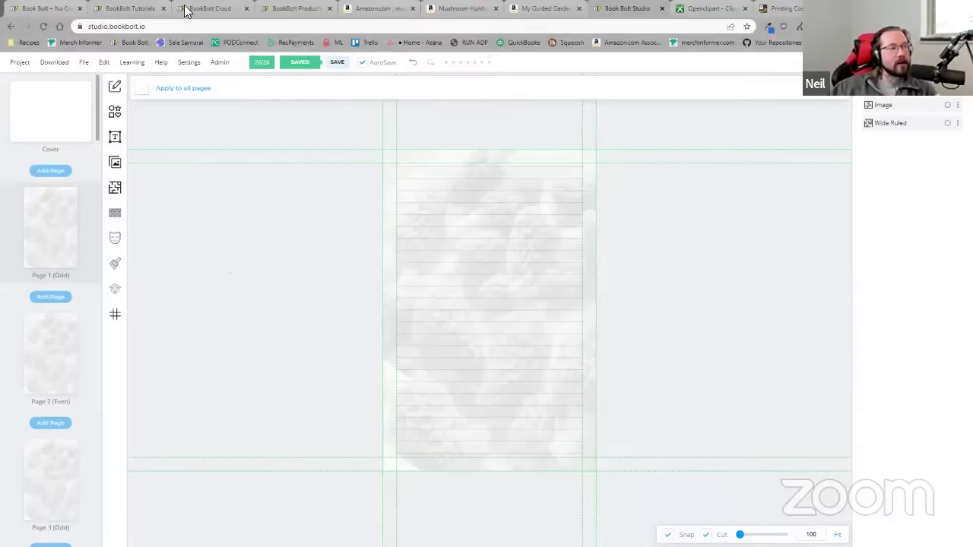
left_click(131, 9)
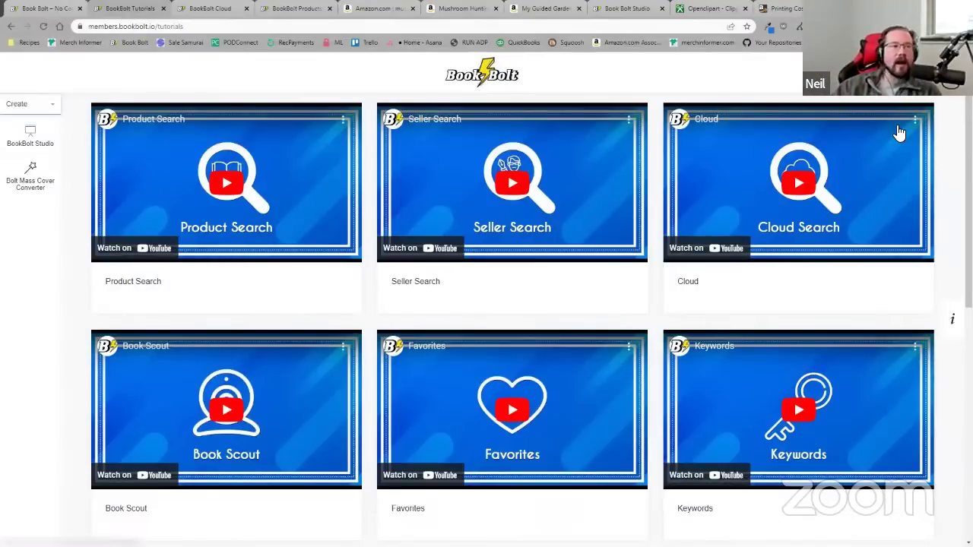
left_click(377, 10)
scroll(326, 130, "up", 10)
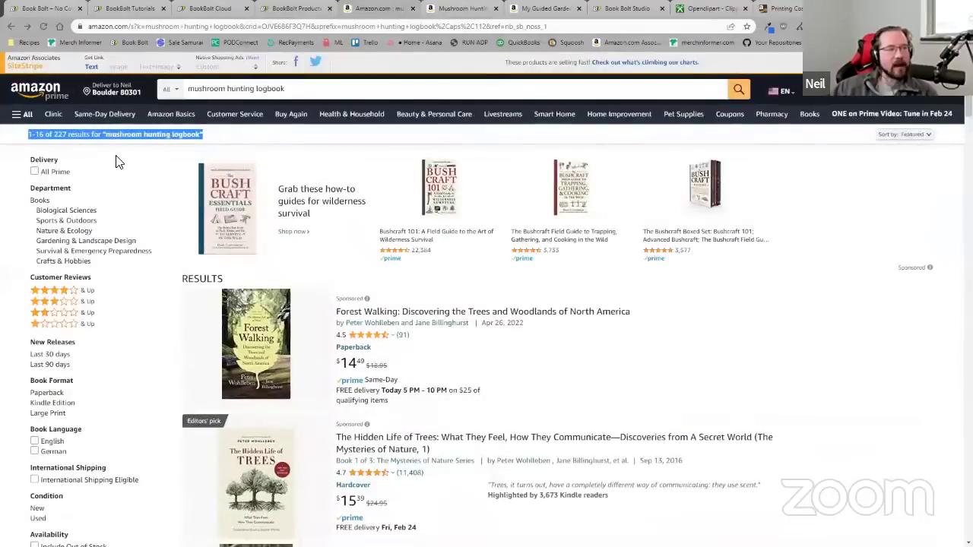
- Return to Amazon's home page from the mushroom logbook listing and search the store for "sudoku book"
left_click(71, 133)
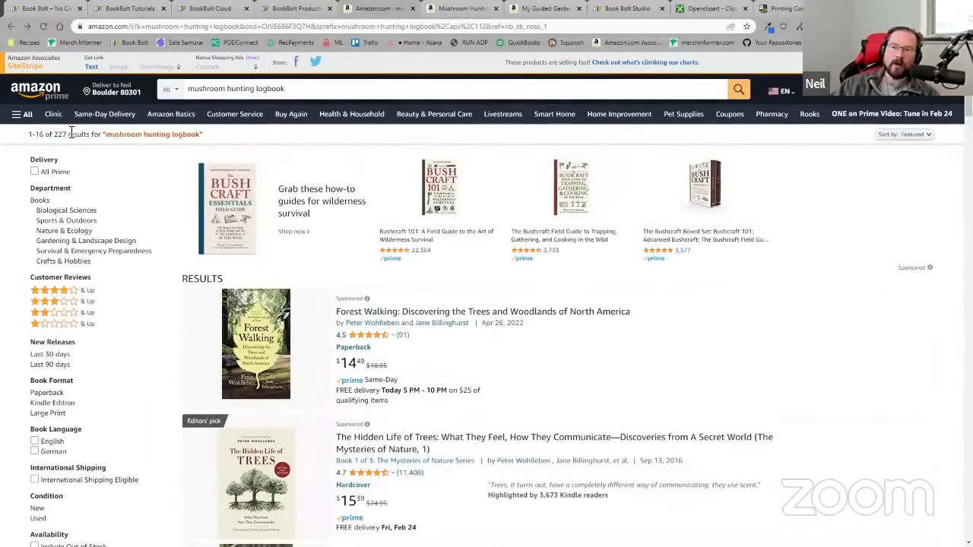
left_click(449, 9)
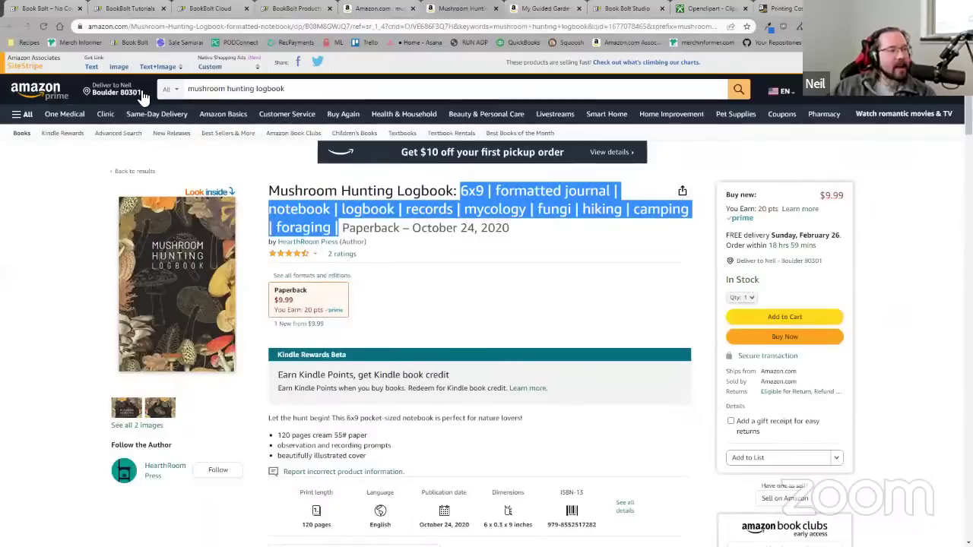
left_click(35, 97)
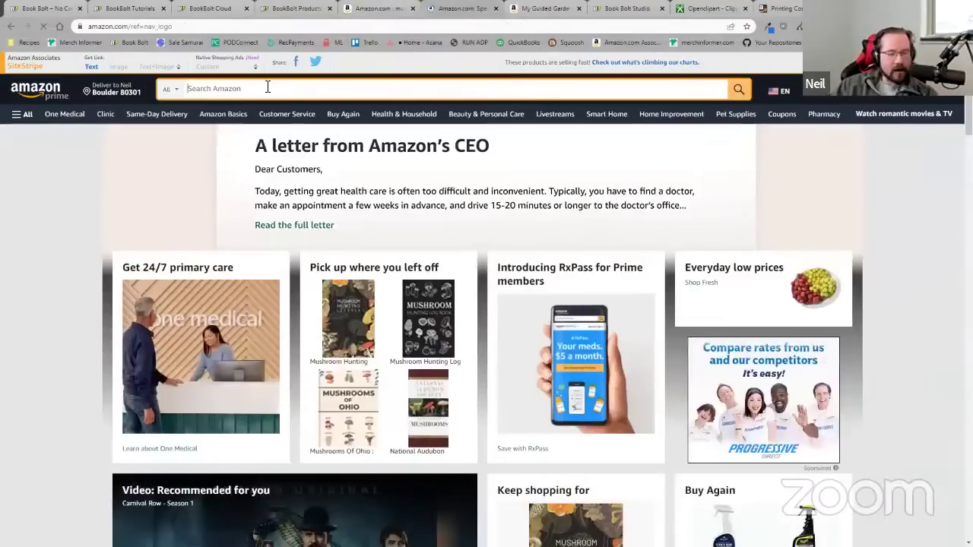
left_click(268, 89)
type("sudokubook")
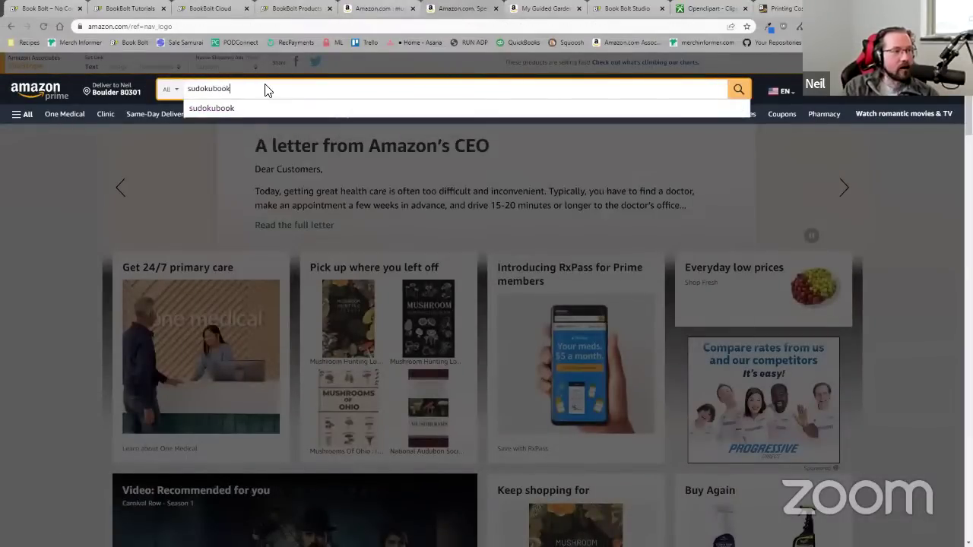
key("Return")
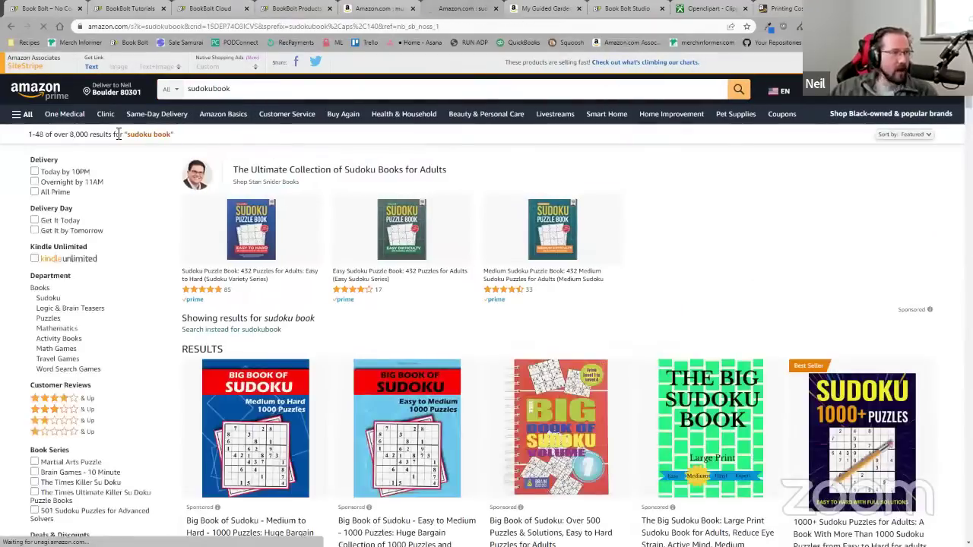
left_click(213, 89)
key("Return")
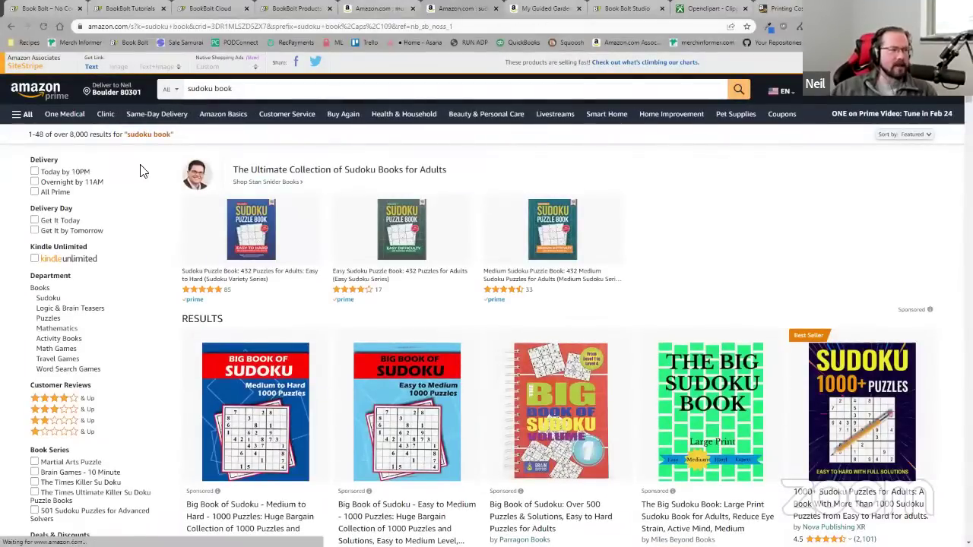
- Browse the sudoku book results, open page 3 of them and highlight the total result count
scroll(520, 367, "down", 10)
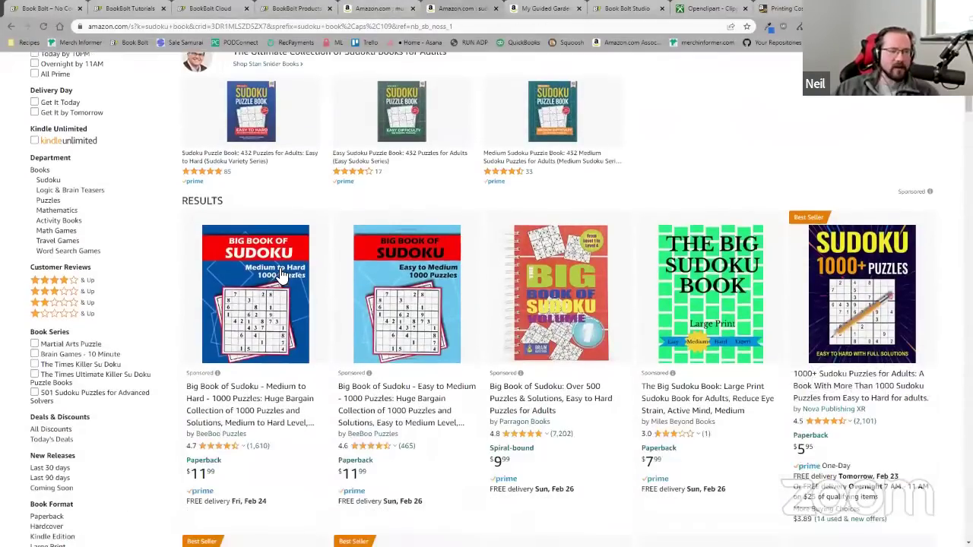
scroll(519, 364, "down", 15)
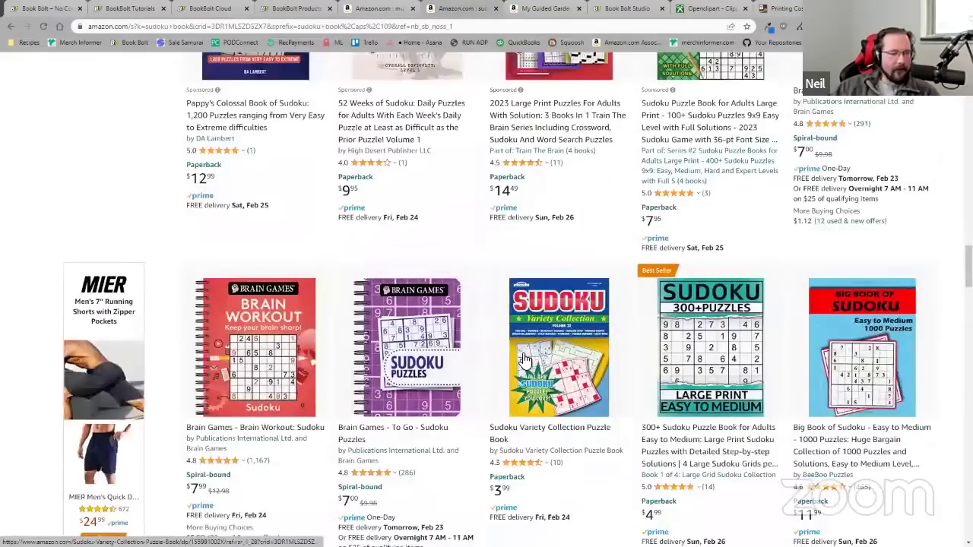
scroll(526, 348, "down", 20)
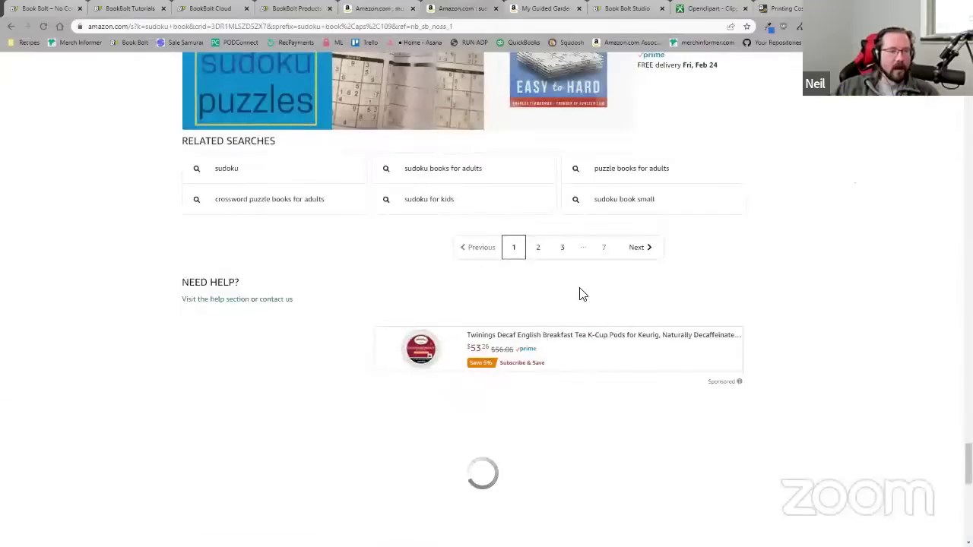
left_click(562, 248)
mouse_move(100, 135)
left_mouse_down()
mouse_move(61, 135)
mouse_move(82, 135)
left_mouse_up()
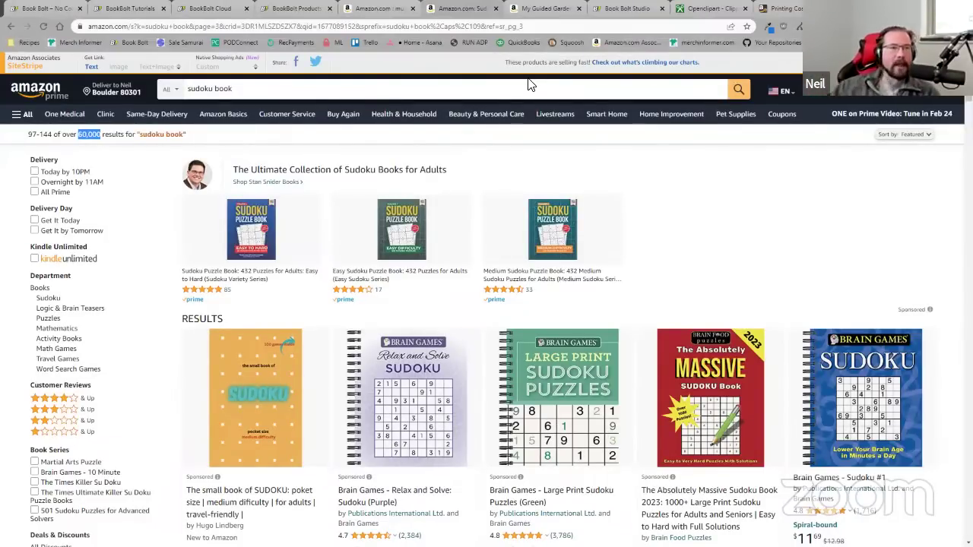
- Search Amazon for the presenter's full name and open the "Build A Profitable" business book among the results
left_click(375, 8)
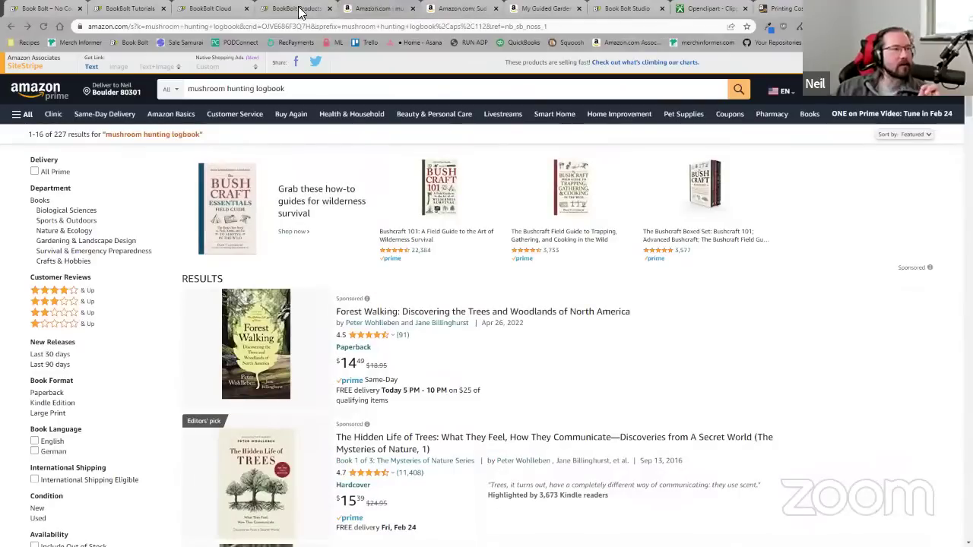
left_click(549, 8)
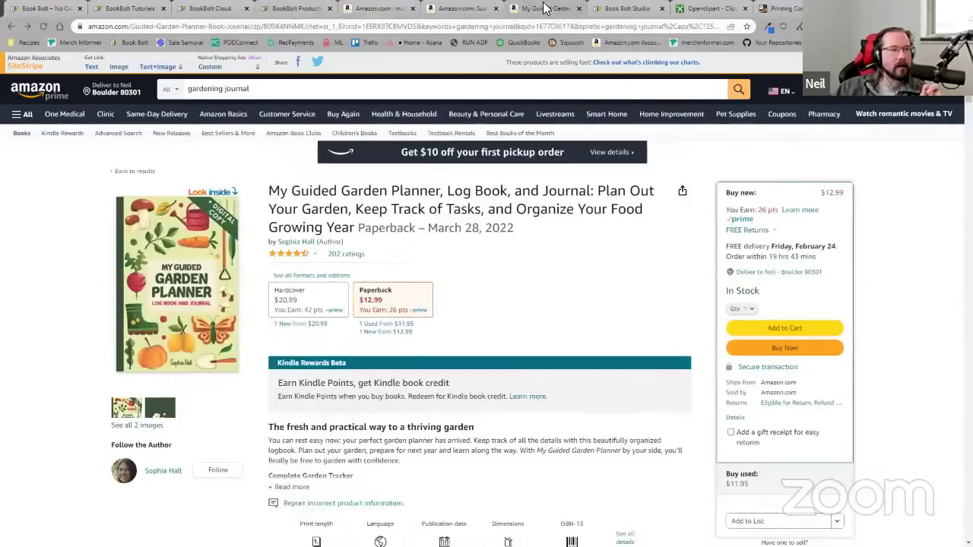
left_click(458, 8)
left_click_drag(234, 89, 187, 89)
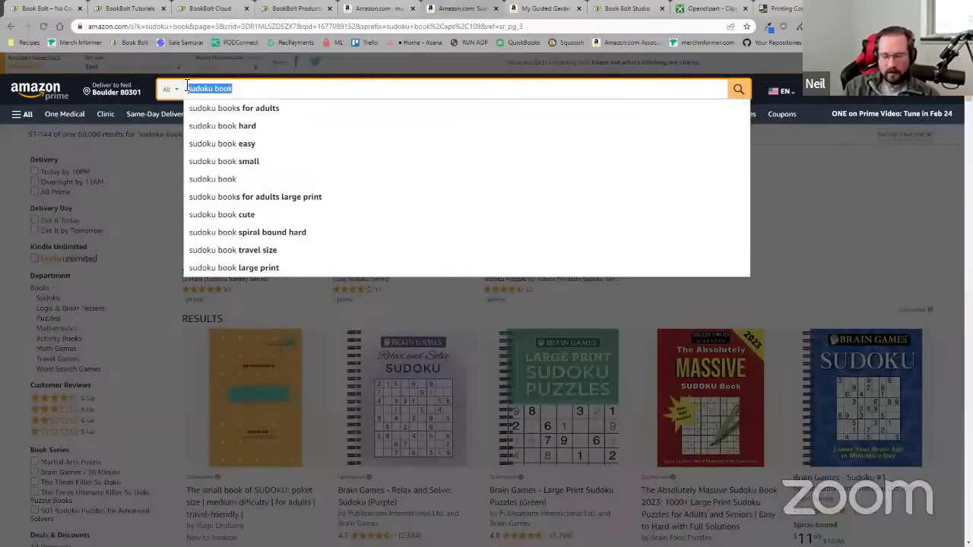
key("BackSpace")
type("neil")
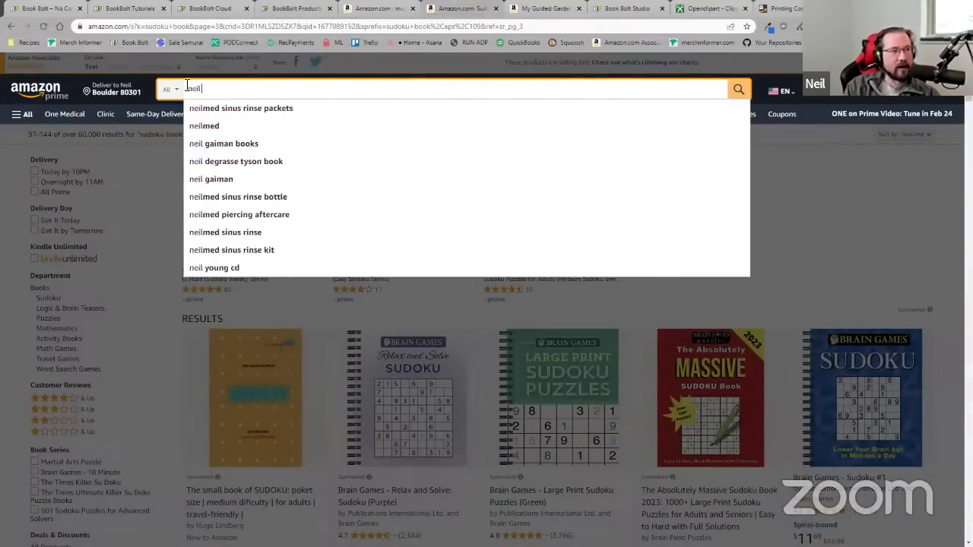
type(" lassen")
key("Return")
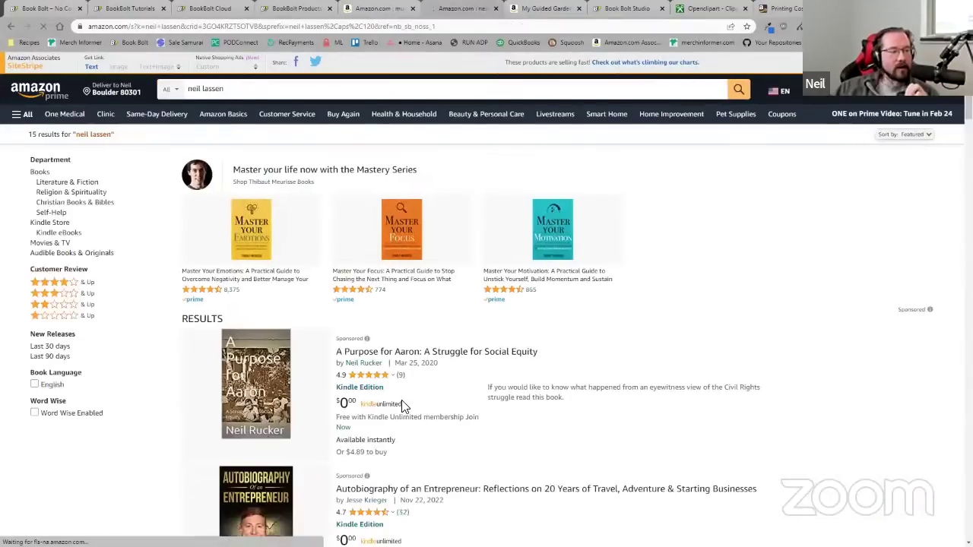
scroll(403, 406, "down", 4)
left_click(428, 313)
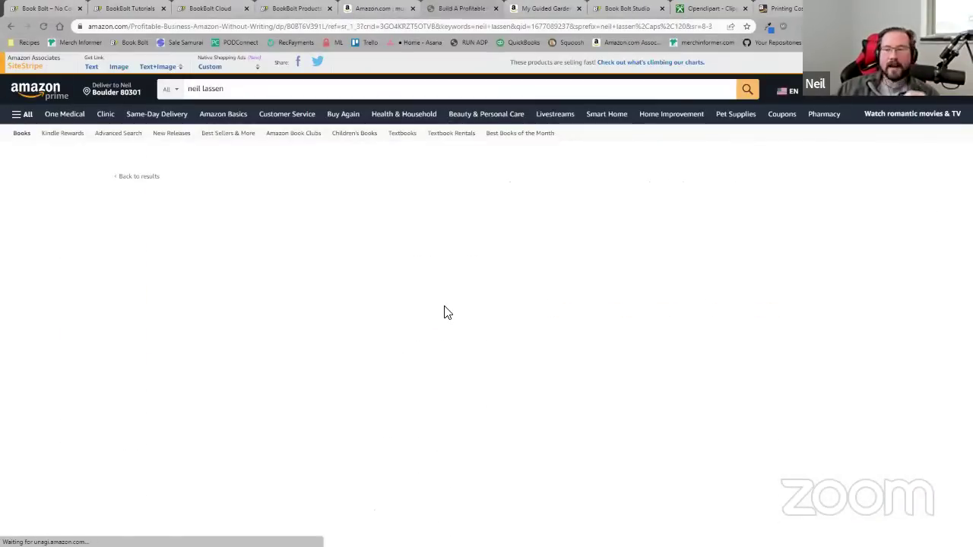
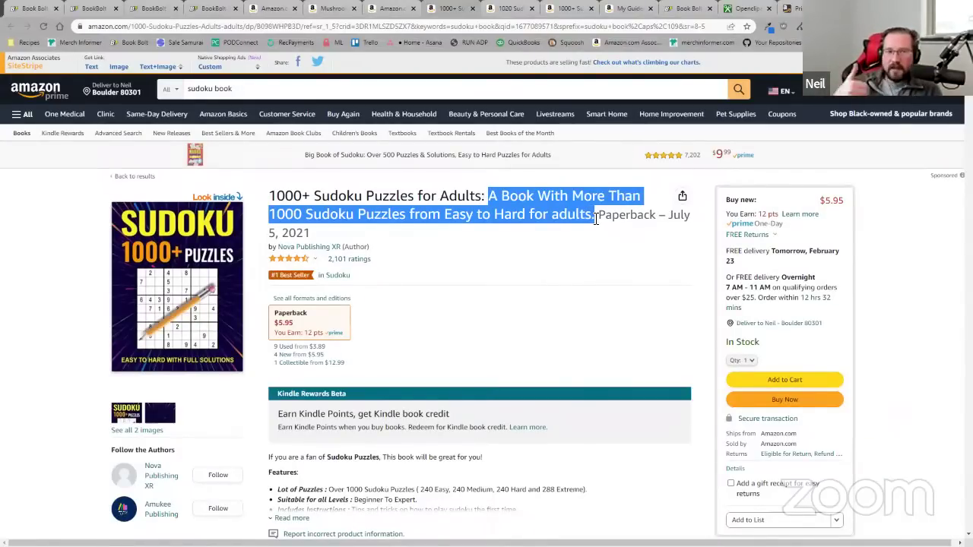
- Switch to the "Mushroom Hunting Logbook" listing and highlight its main title, then repeatedly its keyword subtitle from "6x9" to "foraging"
left_click(334, 9)
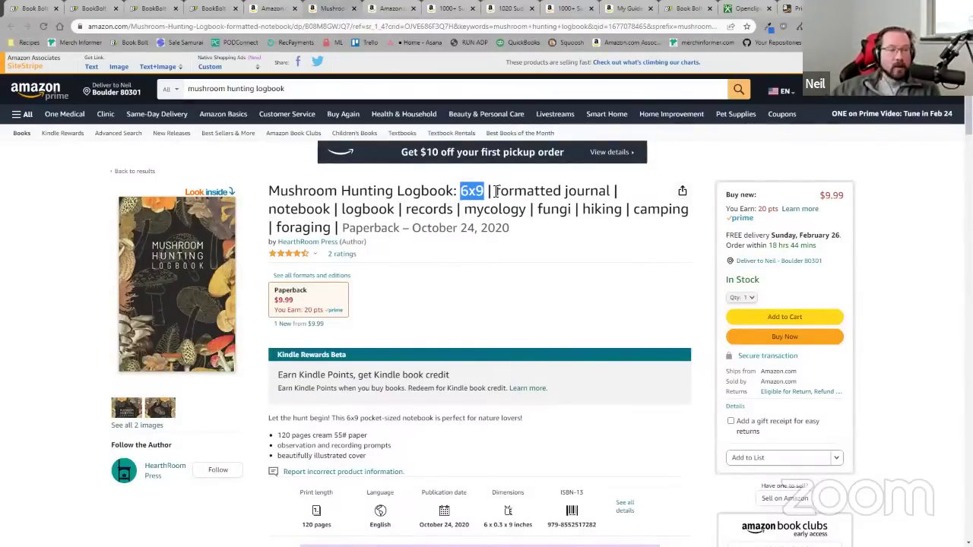
left_click_drag(458, 191, 303, 191)
left_click_drag(403, 191, 272, 191)
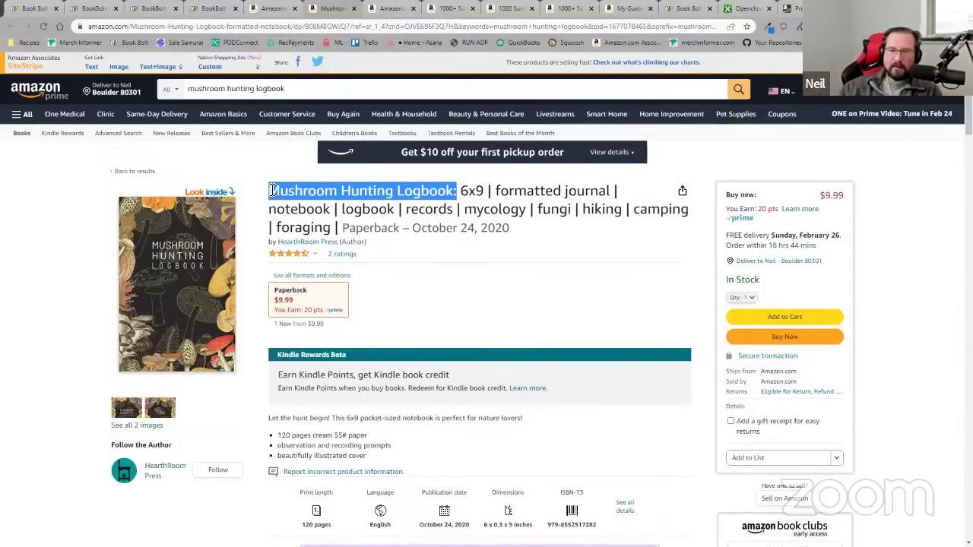
left_click_drag(460, 191, 343, 233)
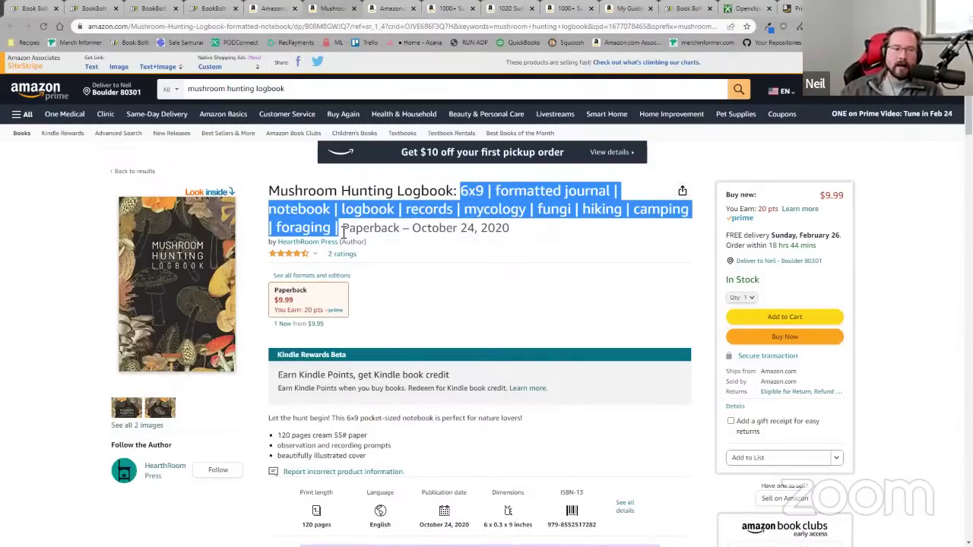
left_click(576, 268)
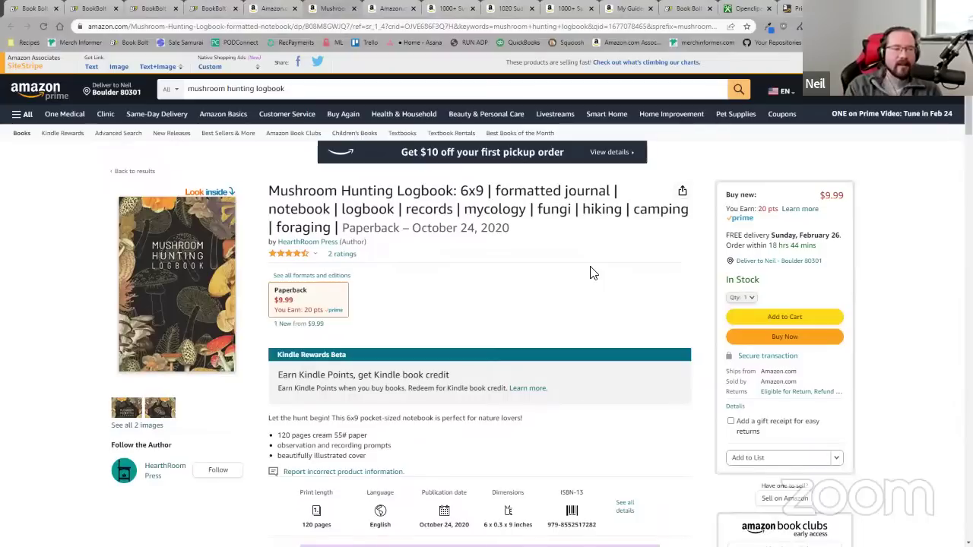
left_click_drag(339, 228, 470, 199)
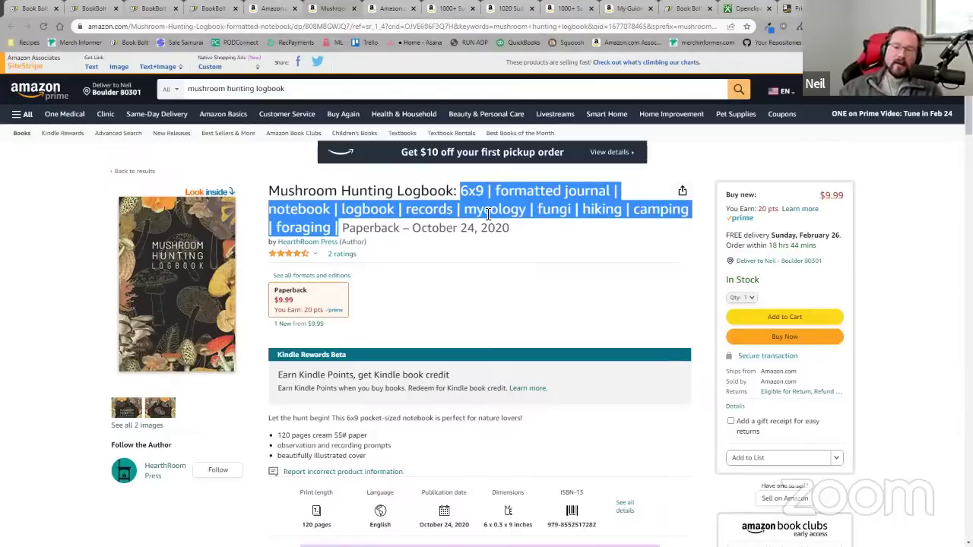
left_click(488, 214)
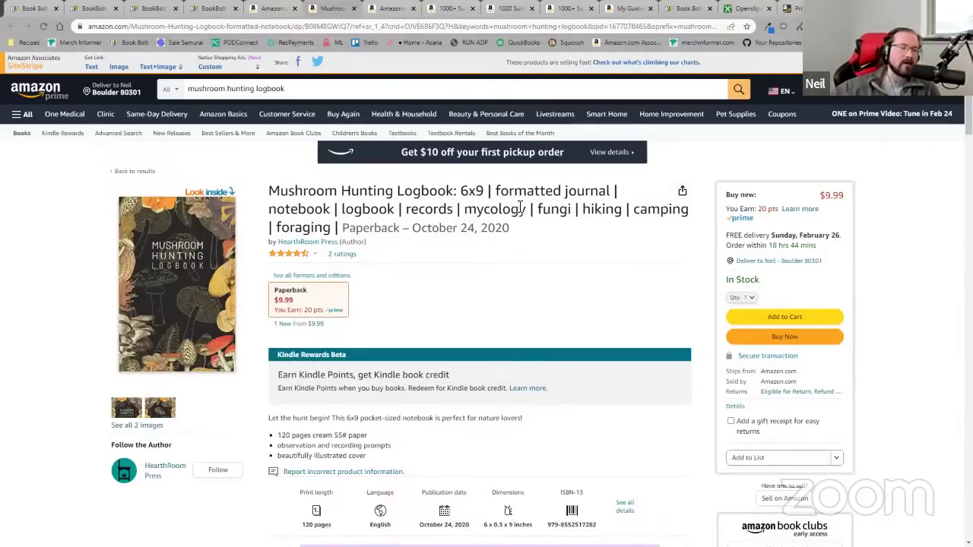
left_click_drag(339, 227, 471, 186)
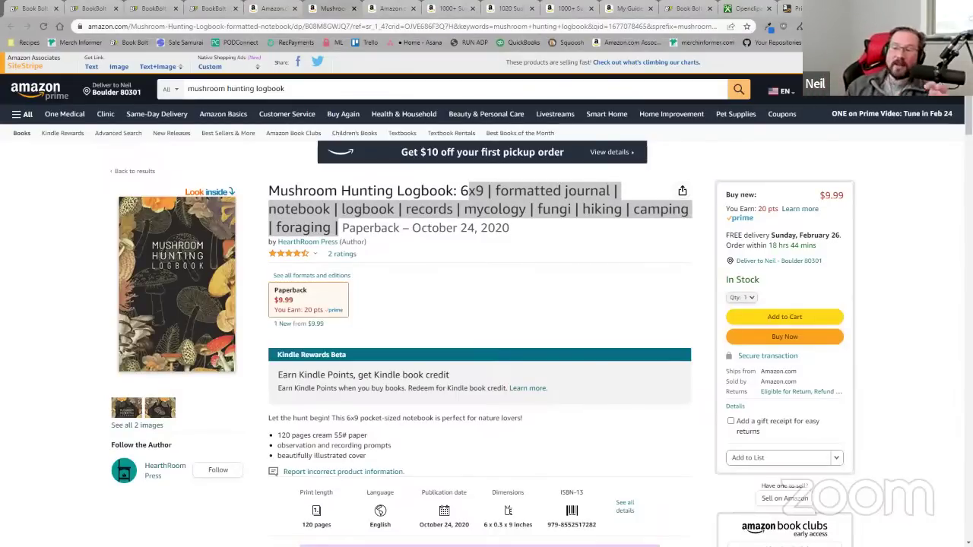
- Switch to Book Bolt Studio, open the cover template and show the current project's details and download options
left_click(682, 8)
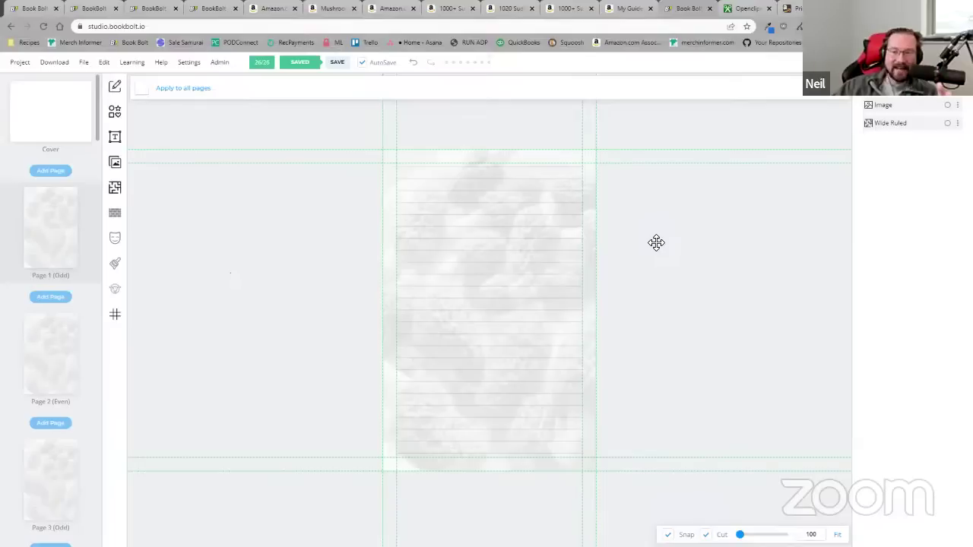
left_click(72, 95)
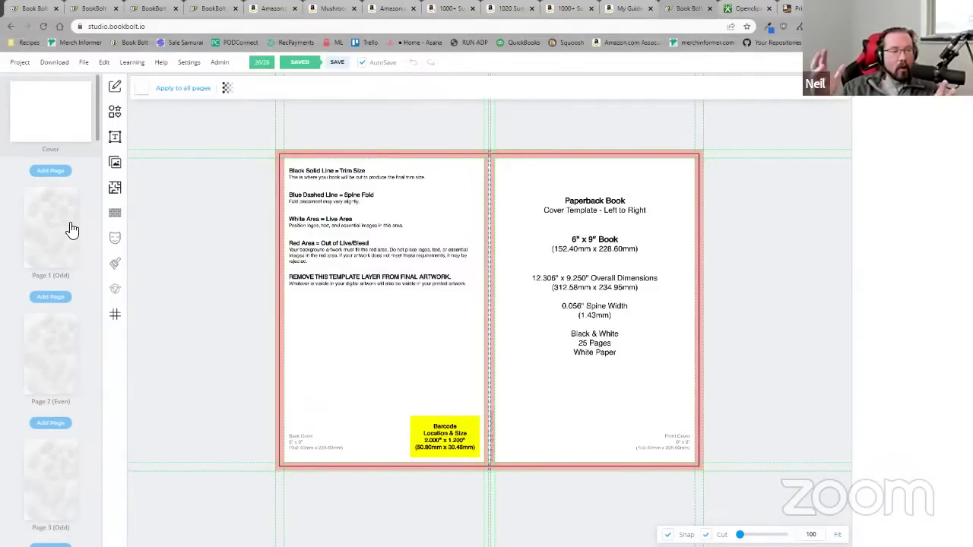
left_click(20, 62)
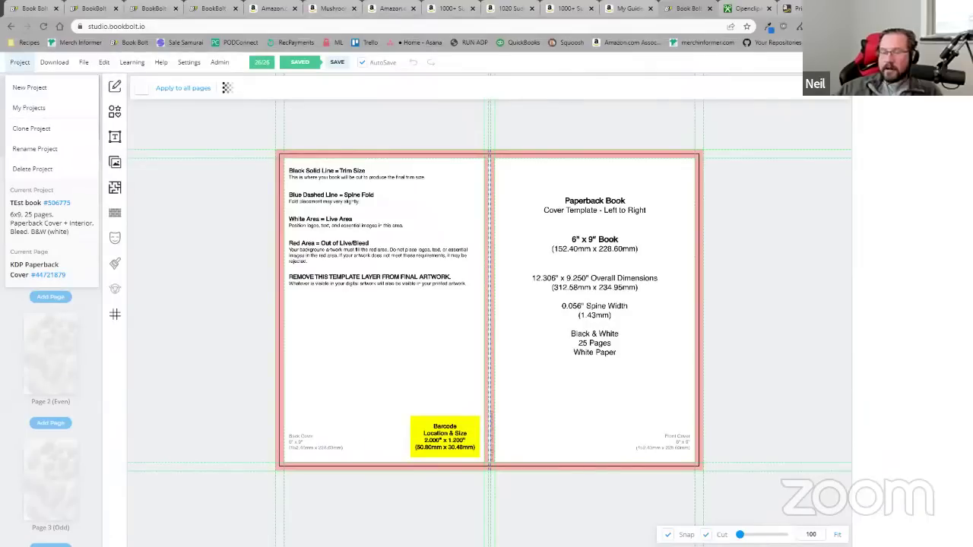
left_click(192, 210)
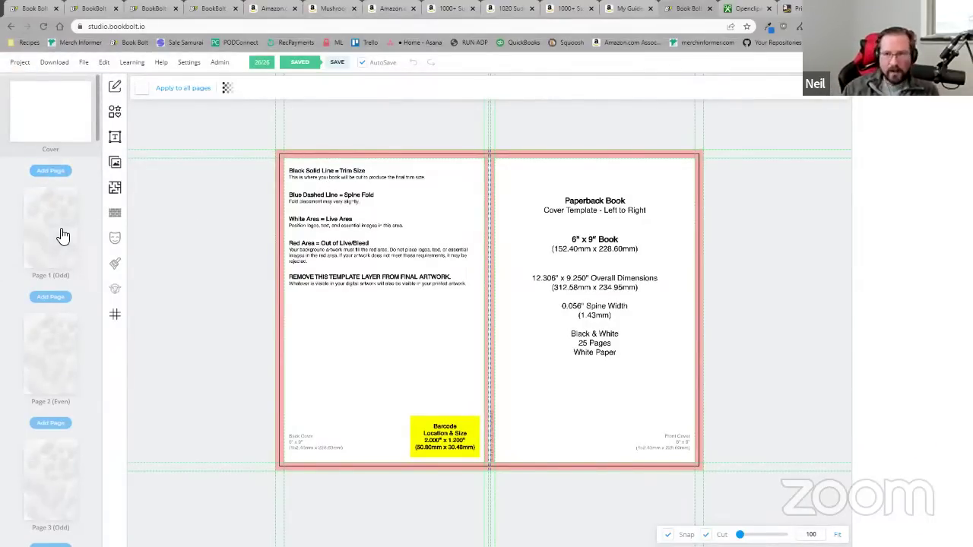
left_click(50, 69)
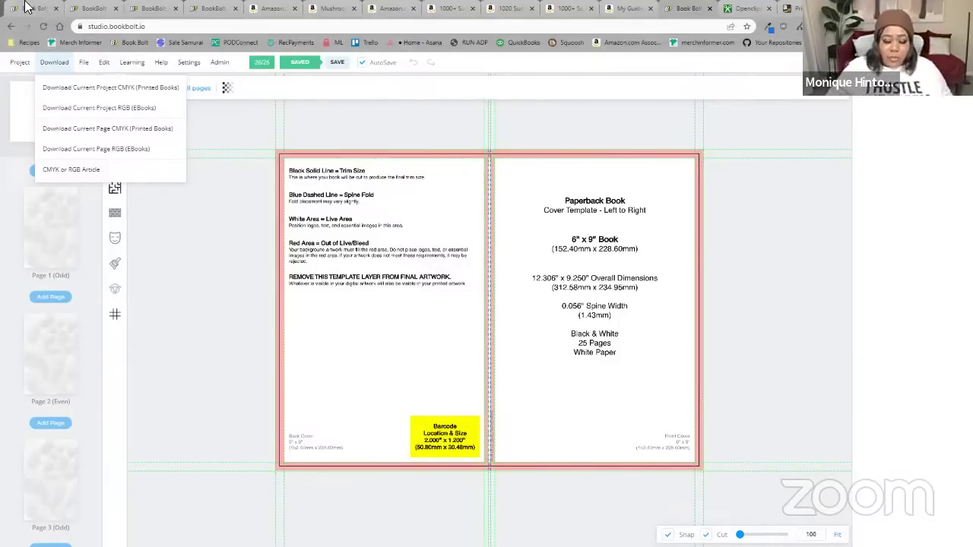
- Switch to the Book Bolt tutorials, show the Research tools and open KDP Categories in a separate tab
left_click(104, 6)
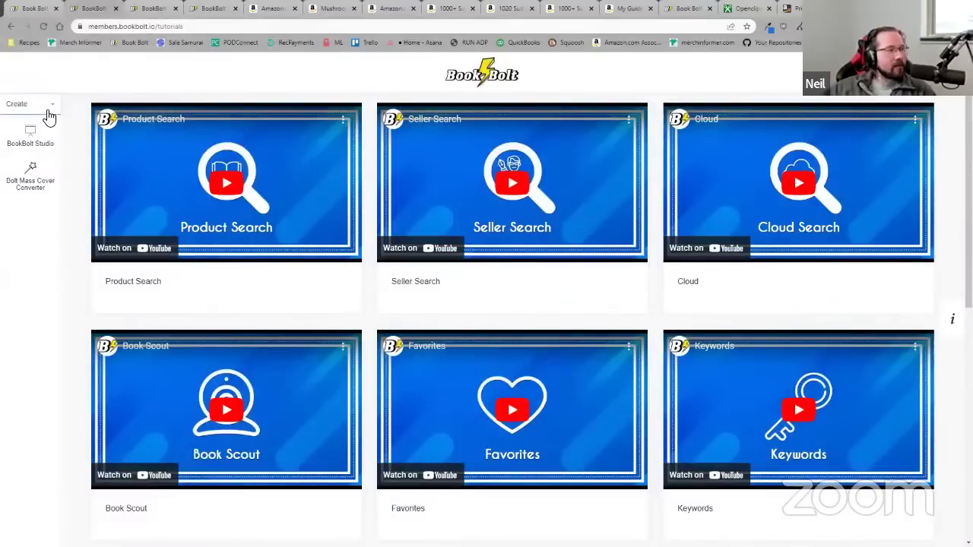
left_click(23, 104)
left_click(28, 143)
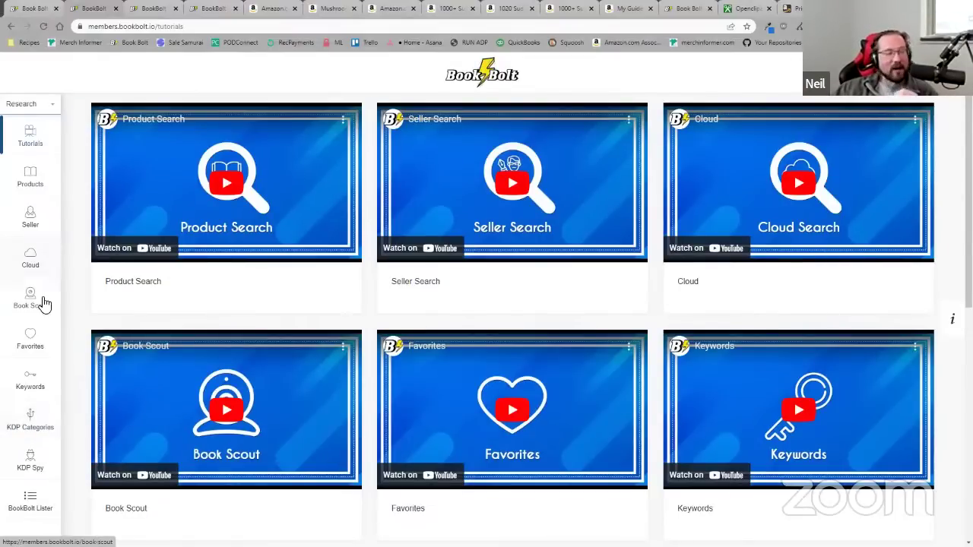
left_click(30, 423)
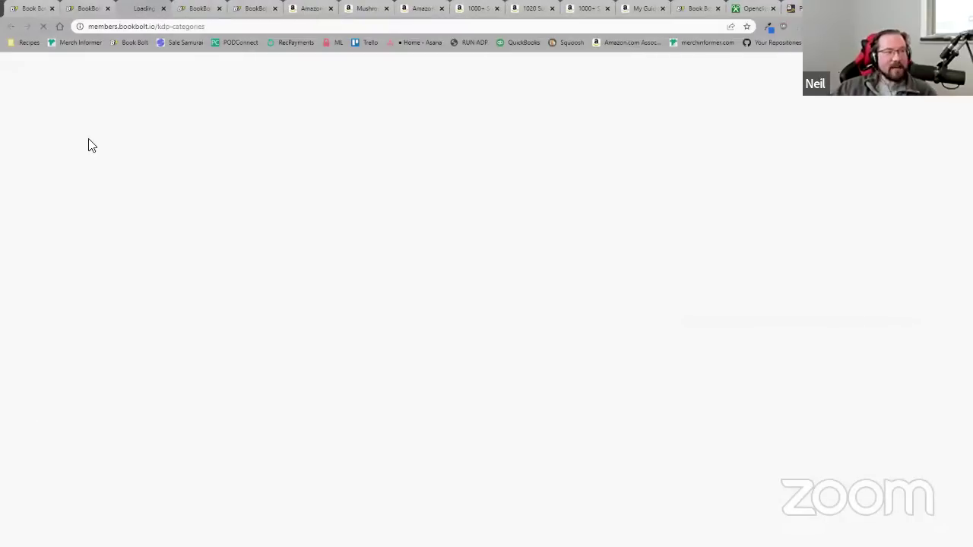
left_click(81, 7)
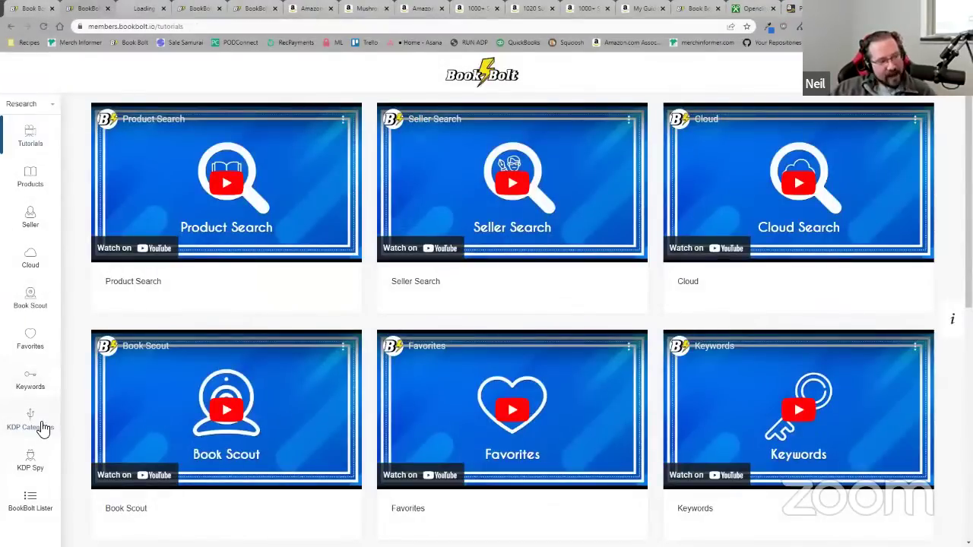
left_click(140, 9)
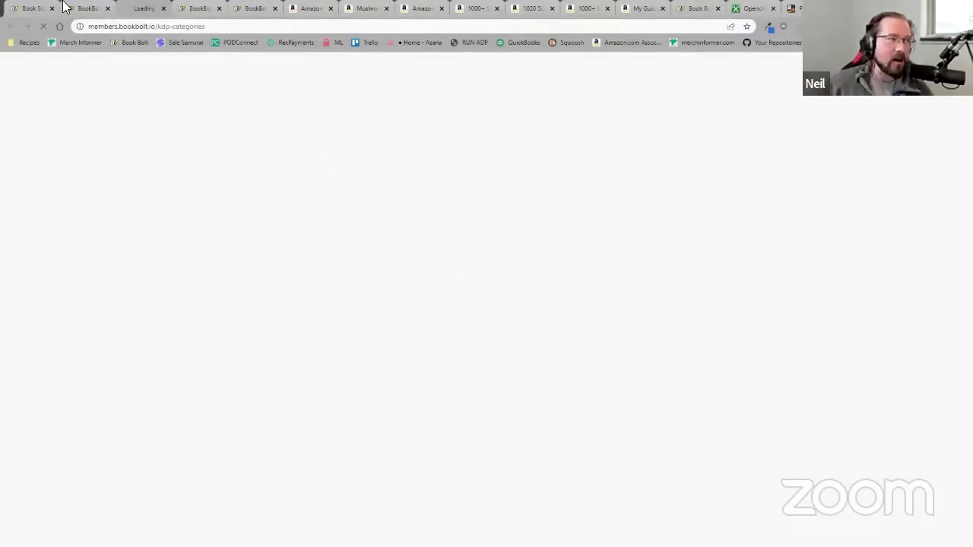
left_click(87, 9)
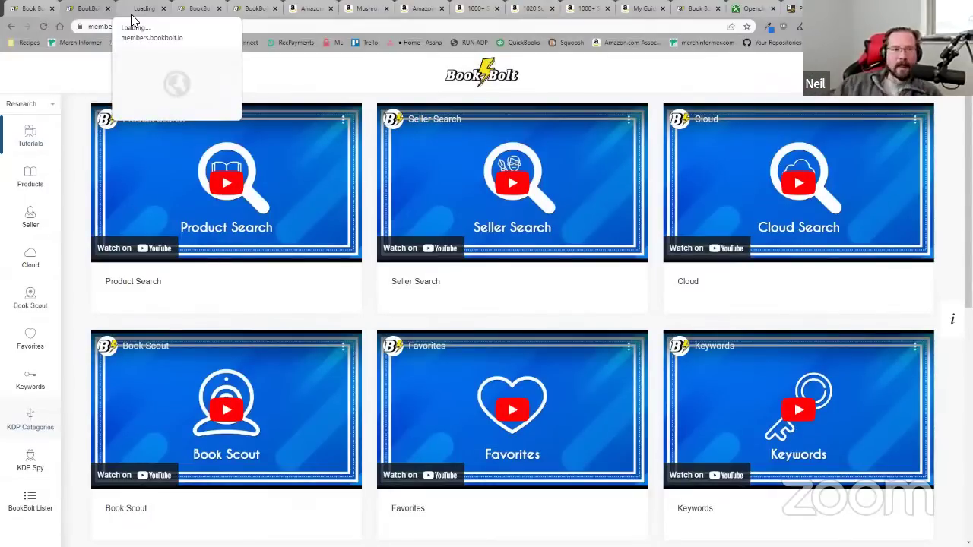
- Switch to the "Mushroom Hunting Logbook" listing to show its title, and return to the Book Bolt product results for mushroom log books
left_click(363, 9)
left_click(396, 190)
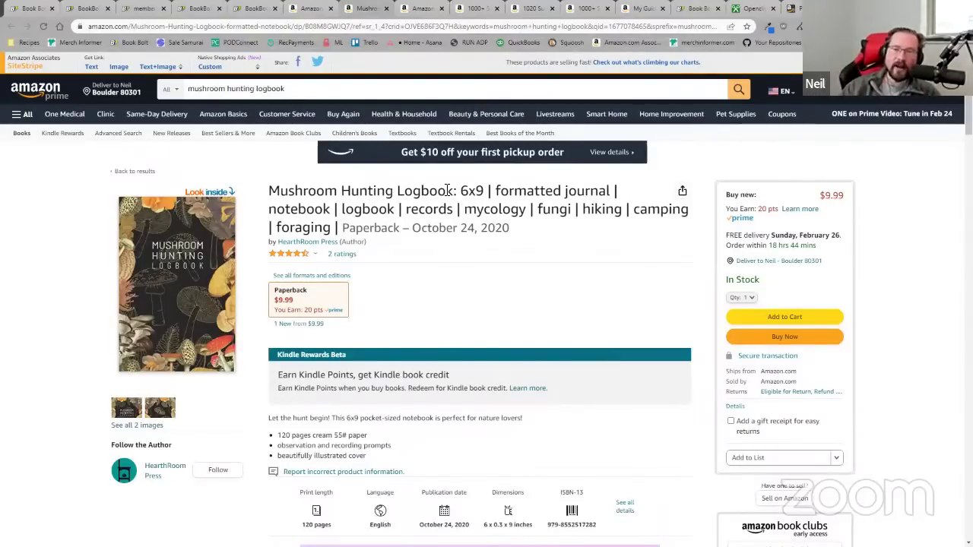
left_click(127, 10)
left_click(247, 9)
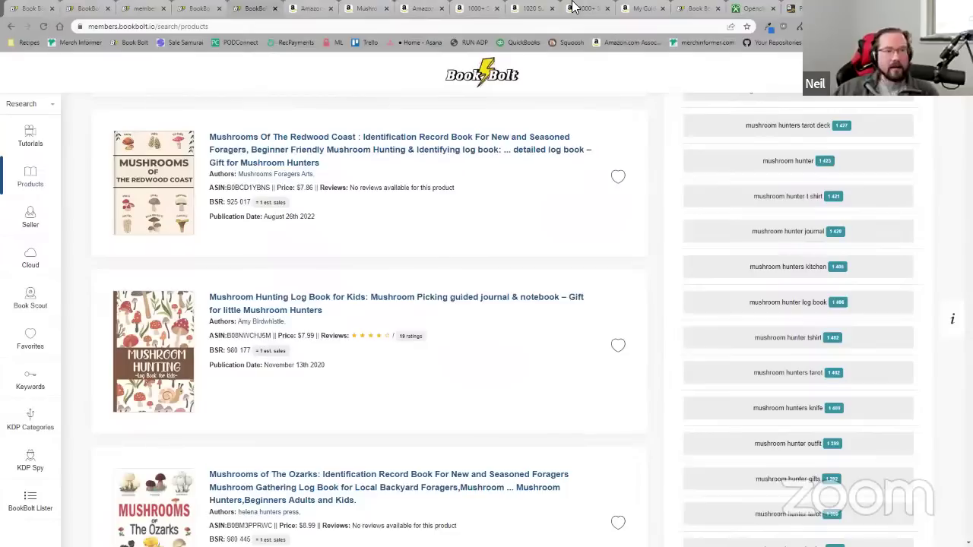
- Return to the cover template in Book Bolt Studio, dismiss the download options and briefly show the library of uploaded images
right_click(641, 9)
left_click(636, 9)
left_click(696, 9)
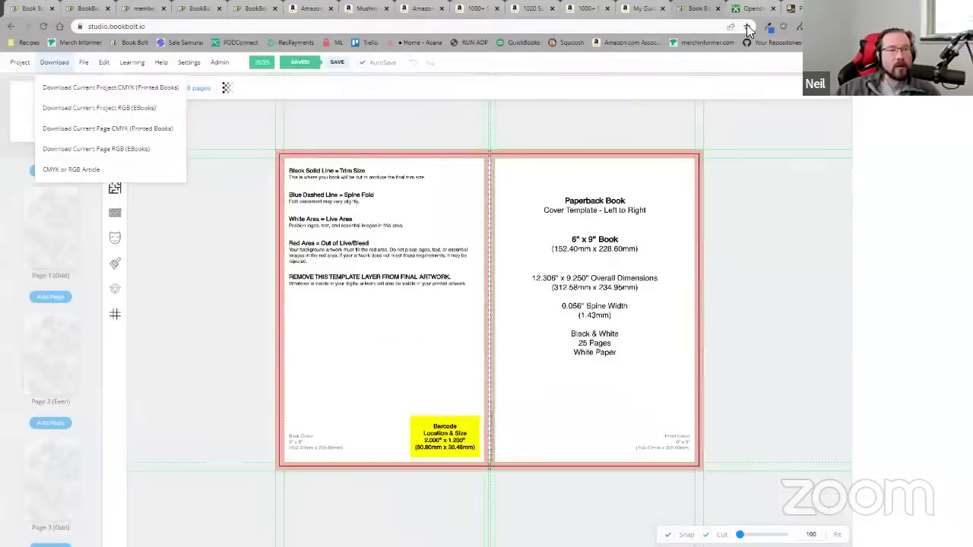
left_click(219, 248)
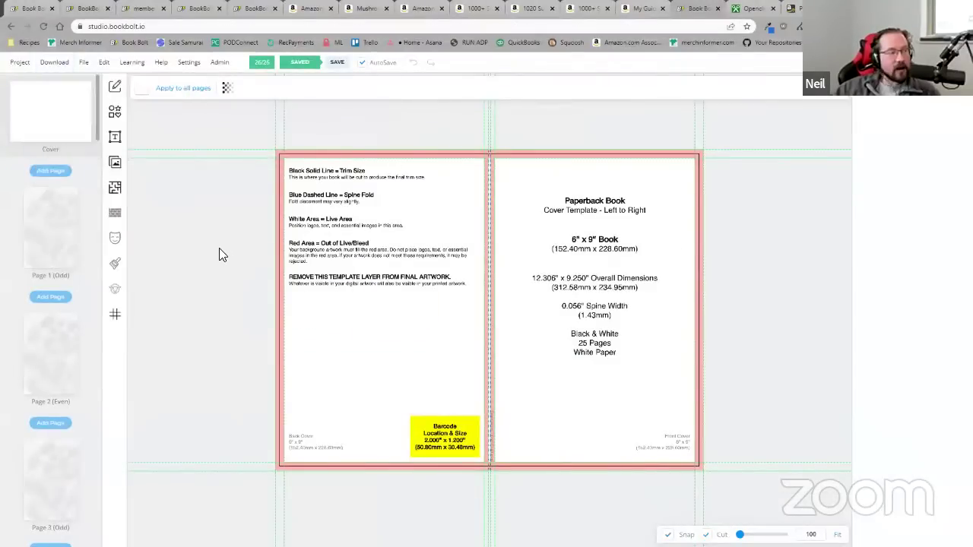
left_click(114, 163)
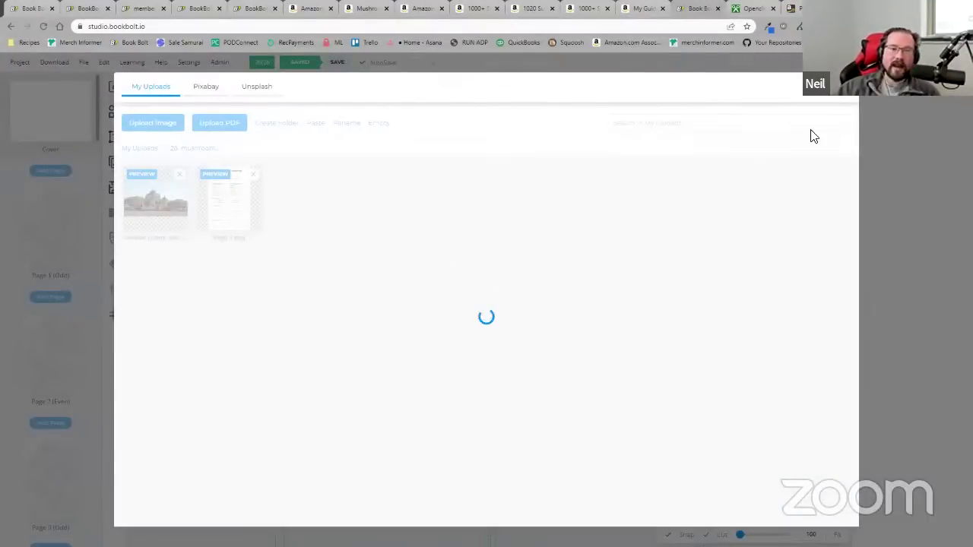
left_click(842, 96)
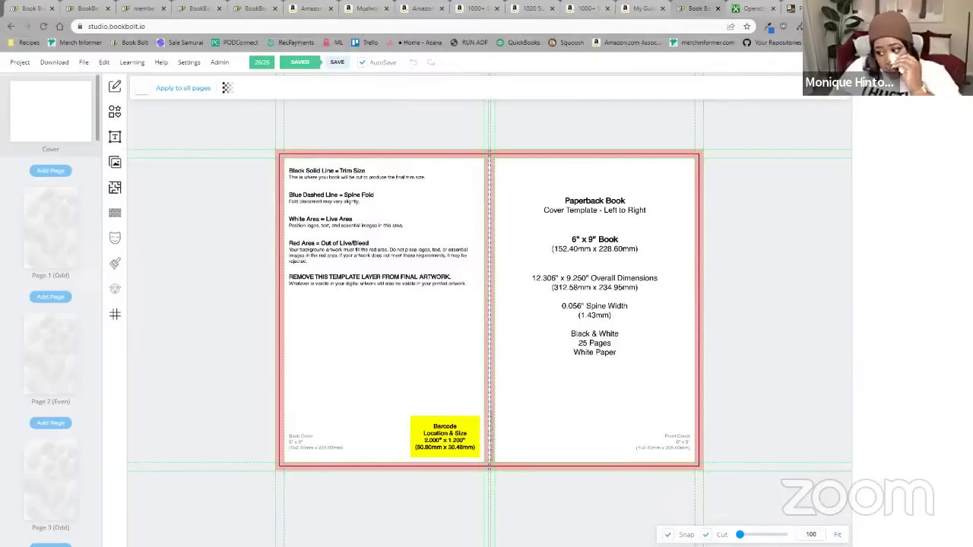
- Switch to the Book Bolt tutorials to show the account's tools, and return to Studio to view the saved projects list
left_click(85, 7)
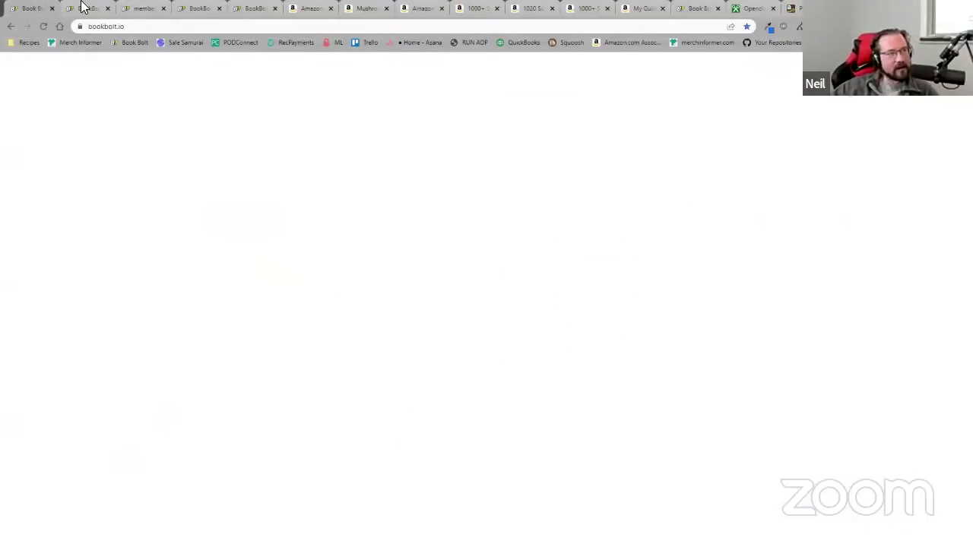
left_click(137, 8)
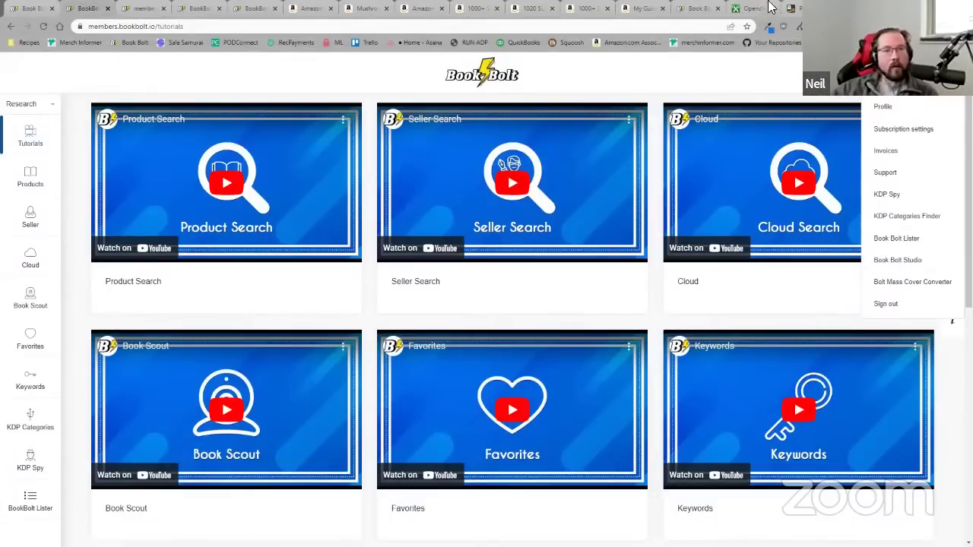
left_click(681, 9)
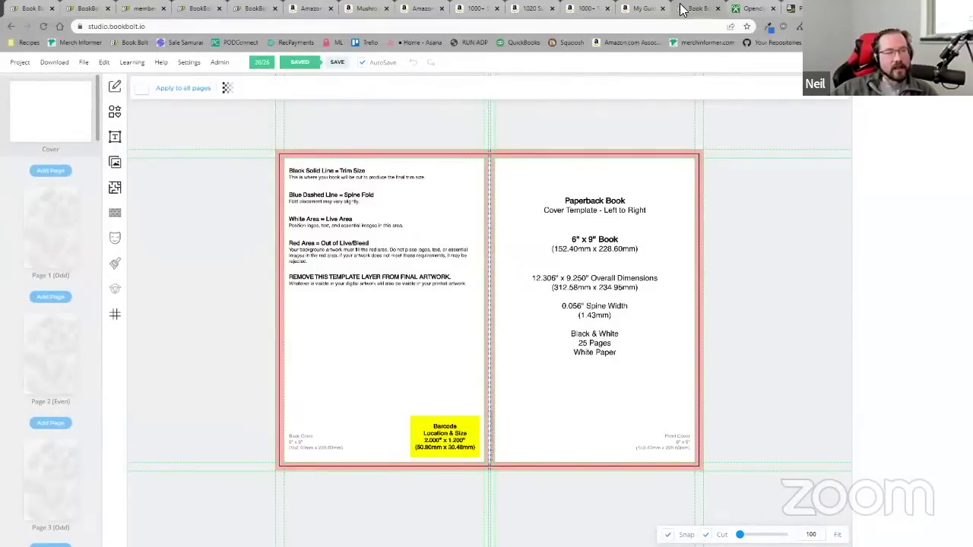
left_click(20, 65)
left_click(28, 108)
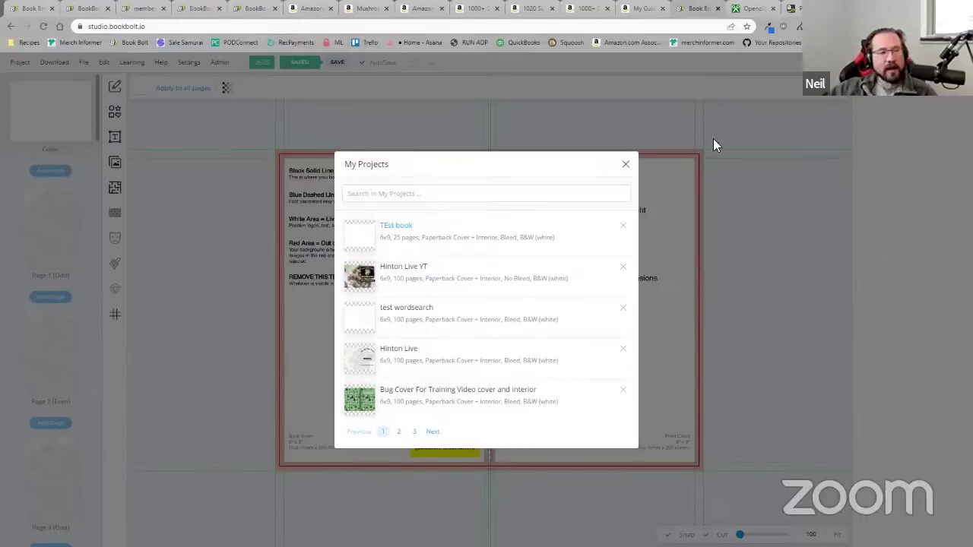
left_click(626, 164)
- Apply the "Blank with Page Number" interior template to pages 1 and 2, keeping the outer alignment
left_click(40, 243)
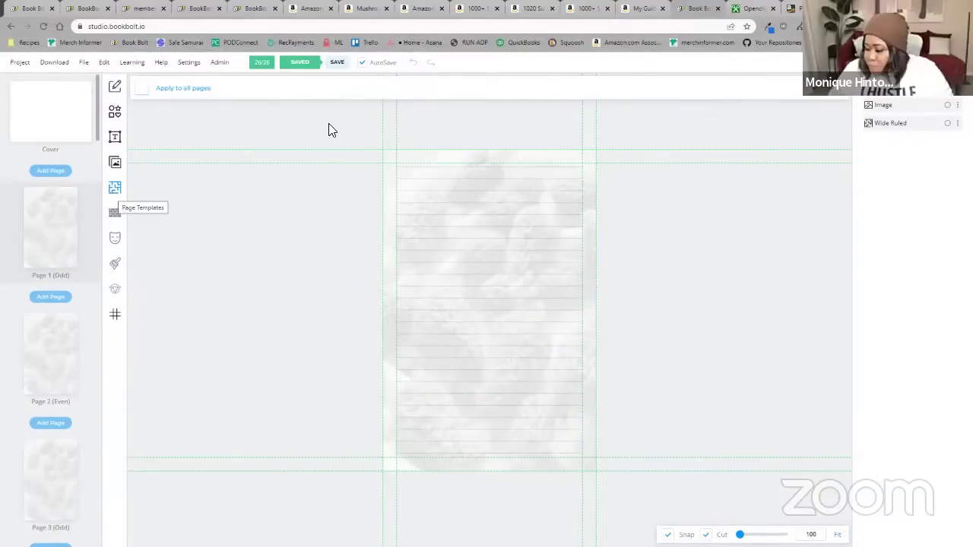
left_click(115, 191)
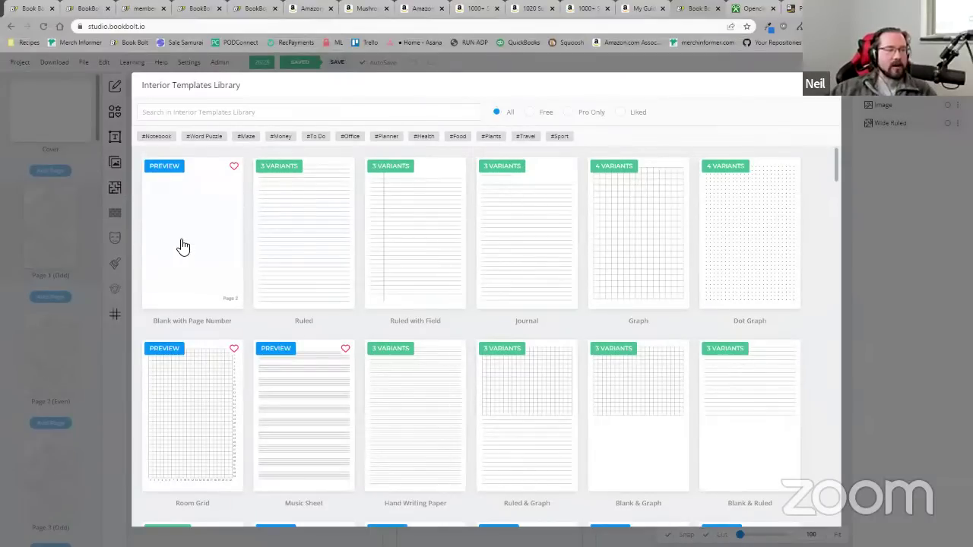
left_click(187, 276)
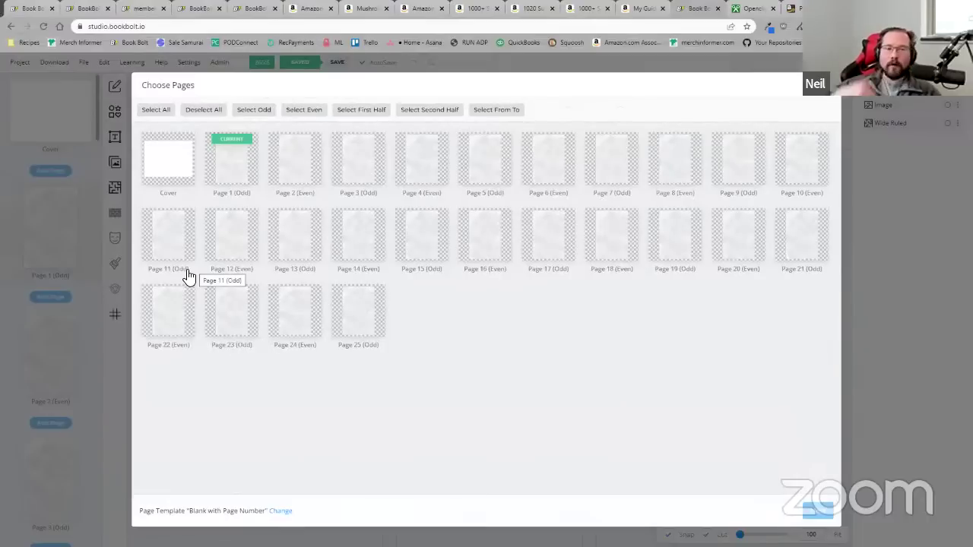
left_click(239, 176)
left_click(296, 171)
left_click(830, 514)
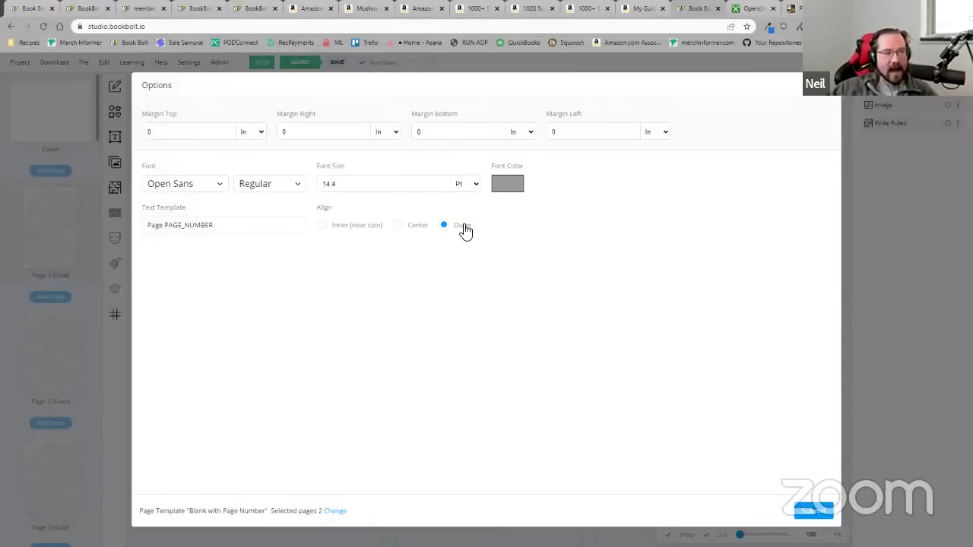
left_click(813, 511)
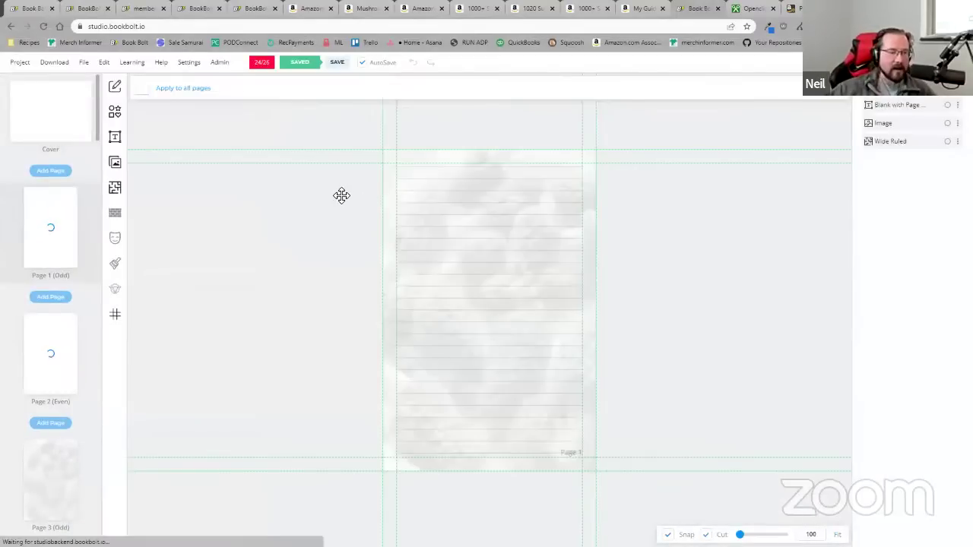
- Move the background image and the Wide Ruled lines upward on page 1 to clear the area around the page number
left_click(544, 412)
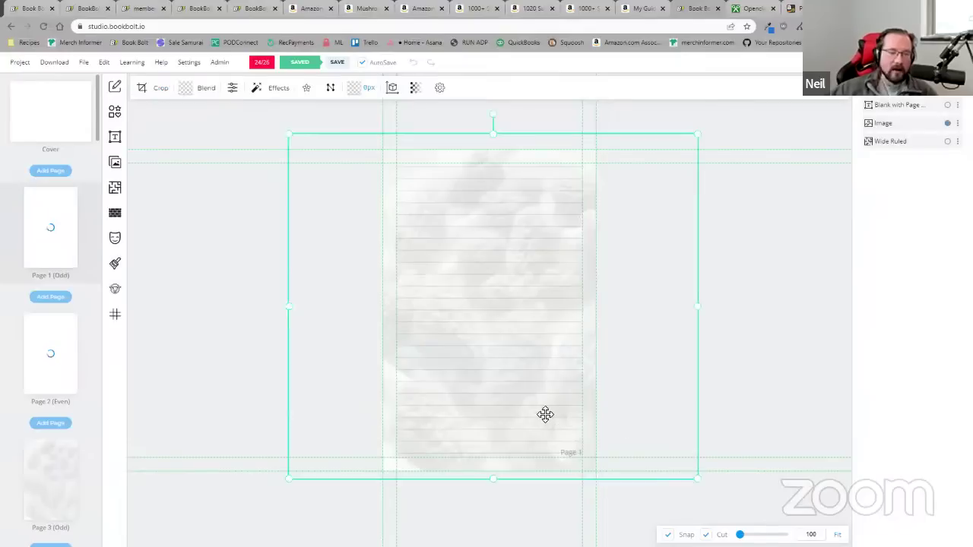
left_click_drag(544, 412, 521, 312)
left_click(514, 437)
left_click_drag(514, 436, 517, 367)
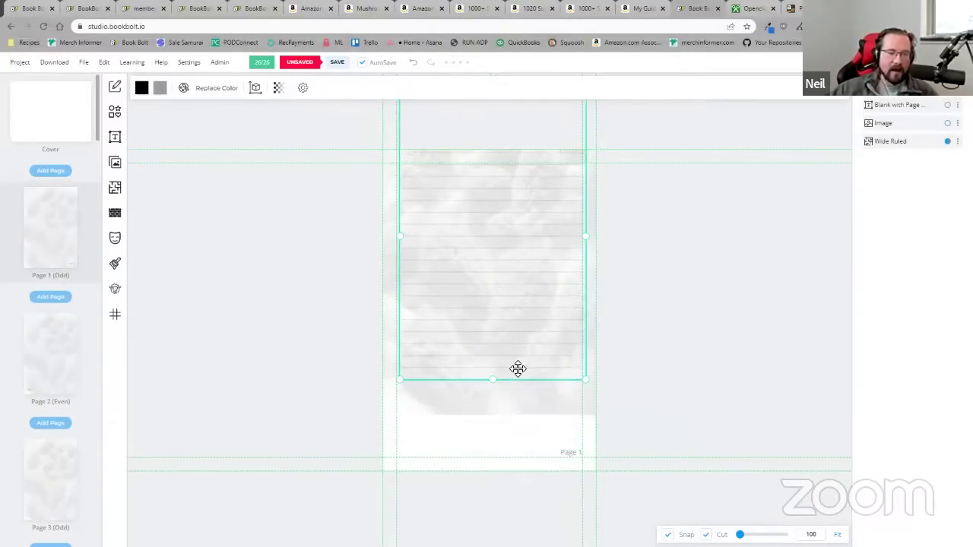
- Append random filler letters to the "Page 1" page-number text, and open page 2 to view its page number
left_click(571, 454)
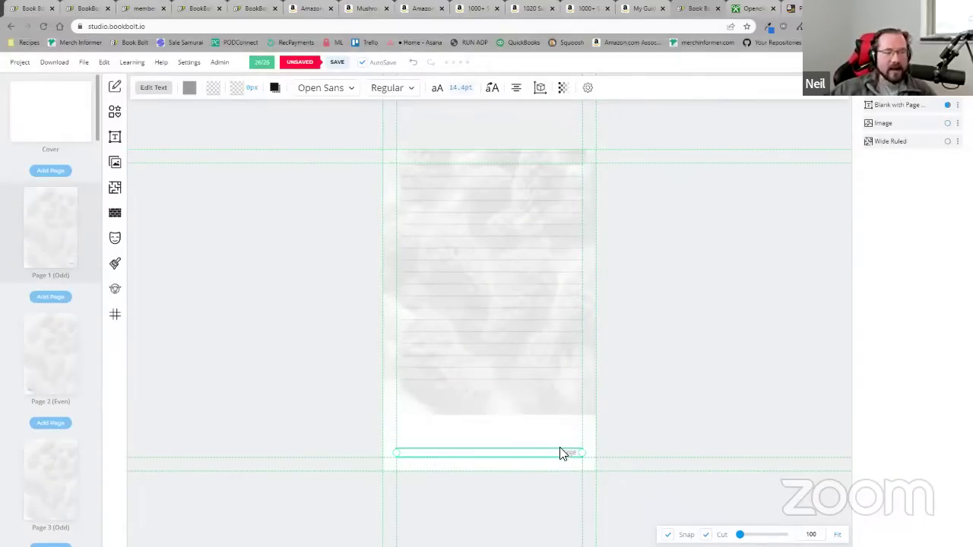
left_click(153, 87)
left_click(178, 134)
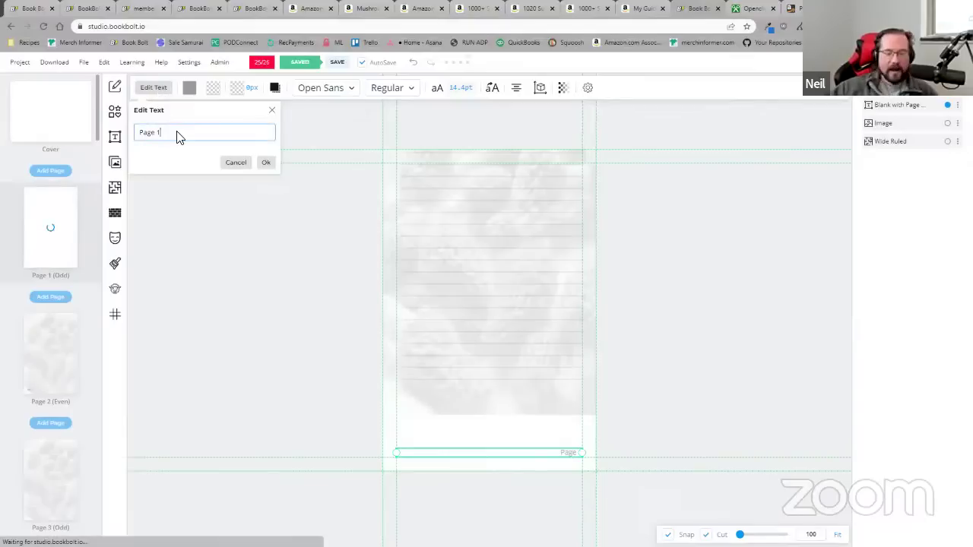
type("askbookshelf")
left_click(266, 162)
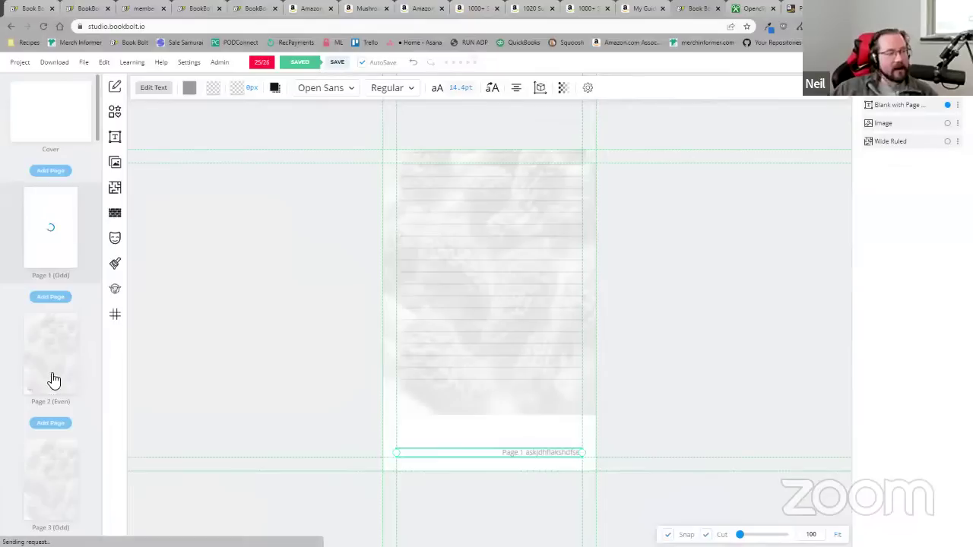
left_click(54, 380)
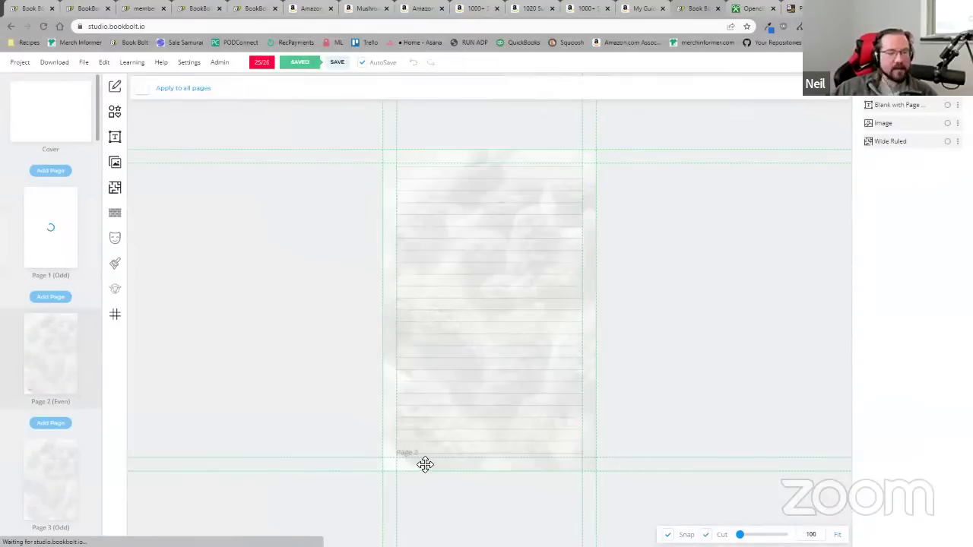